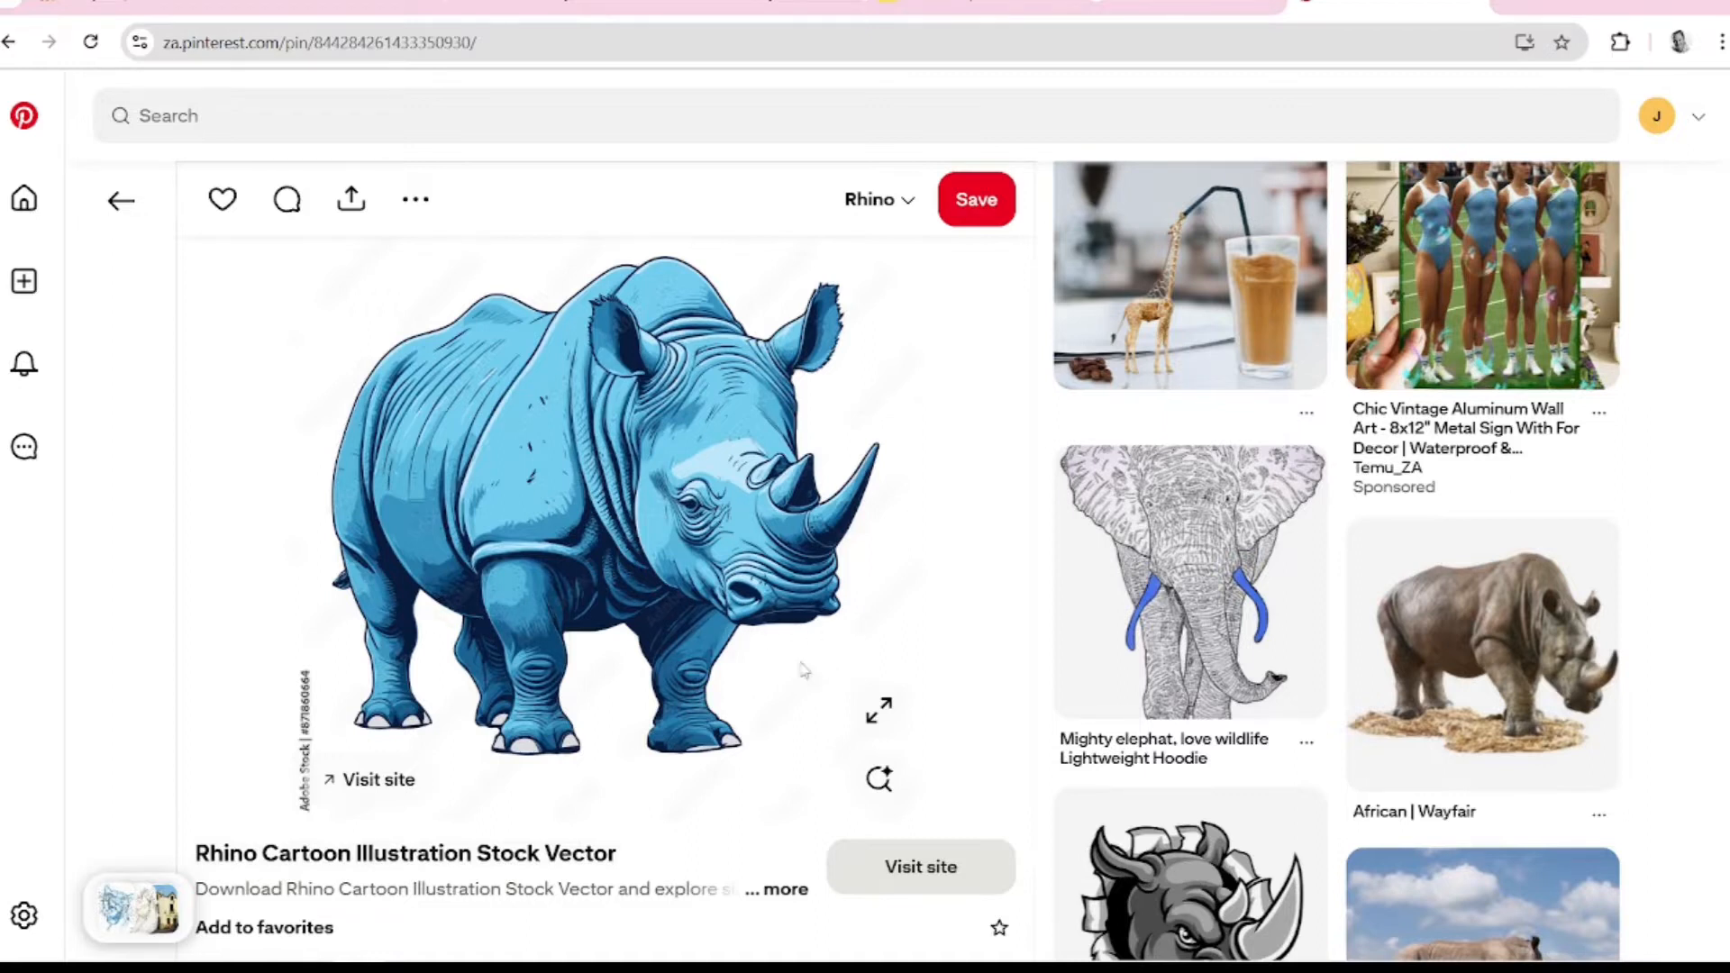
# - Look over the blue Rhino Cartoon Illustration pin and return to the Rhino board
pyautogui.scroll(-5, 808, 666)
pyautogui.scroll(6, 793, 341)
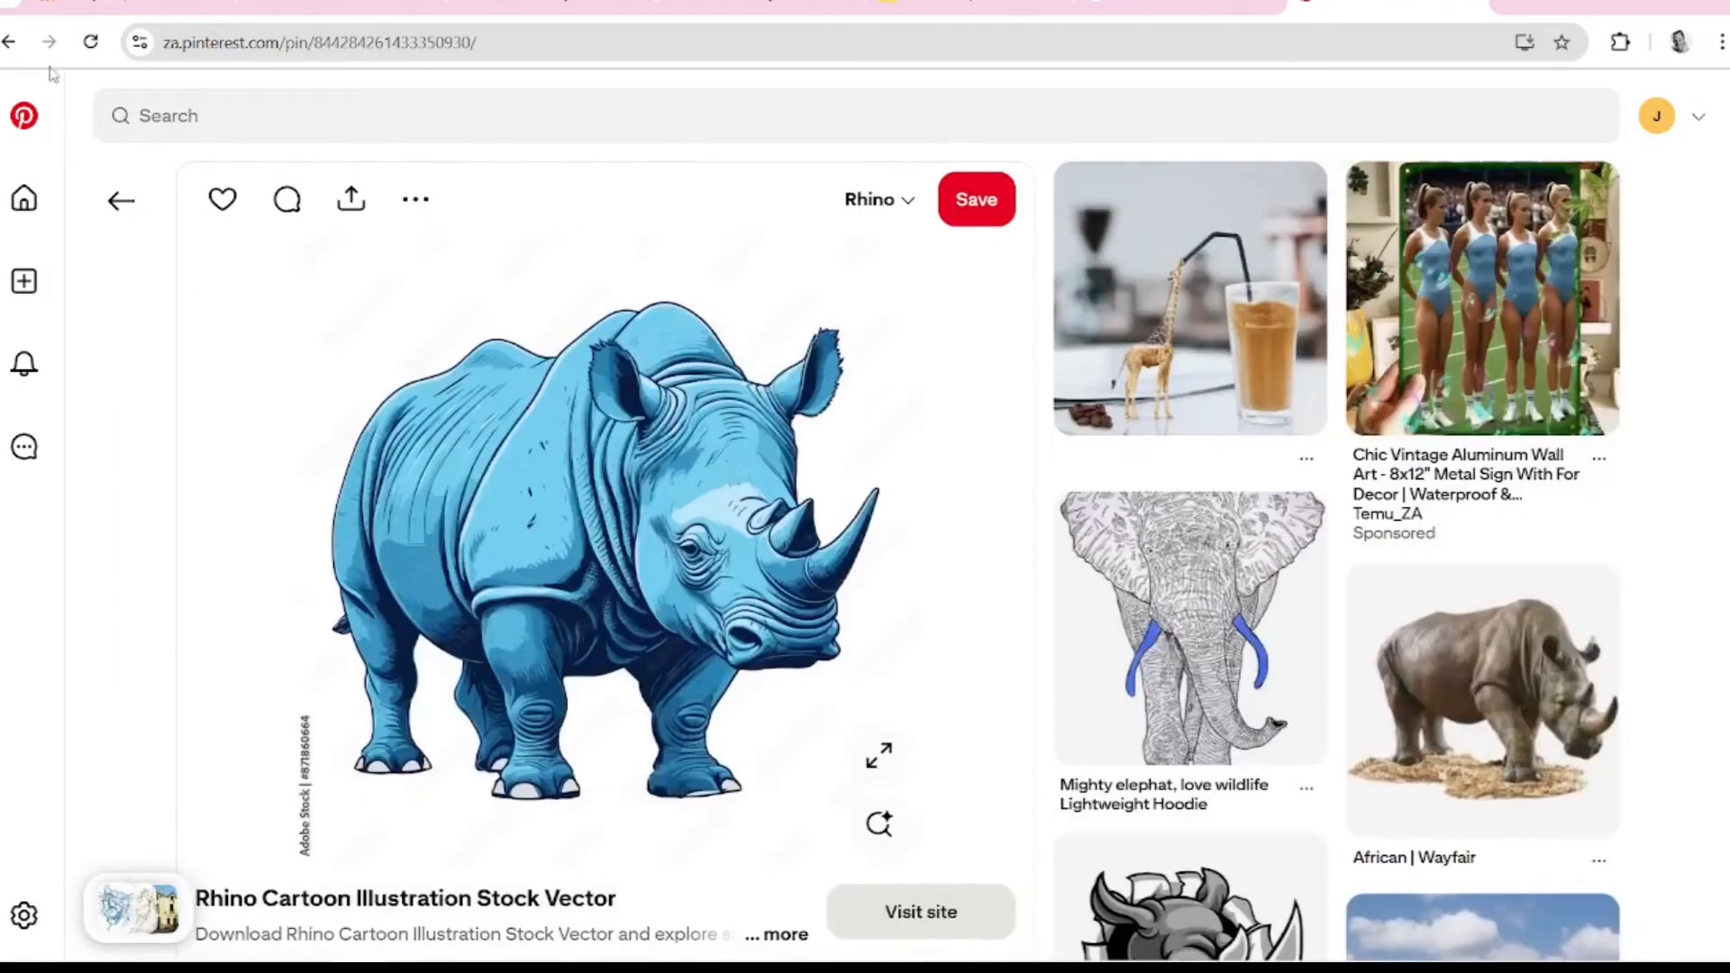
pyautogui.click(9, 41)
# - Browse the saved rhino photos, illustrations and anatomy sketches on the Rhino board for reference
pyautogui.scroll(-3, 795, 682)
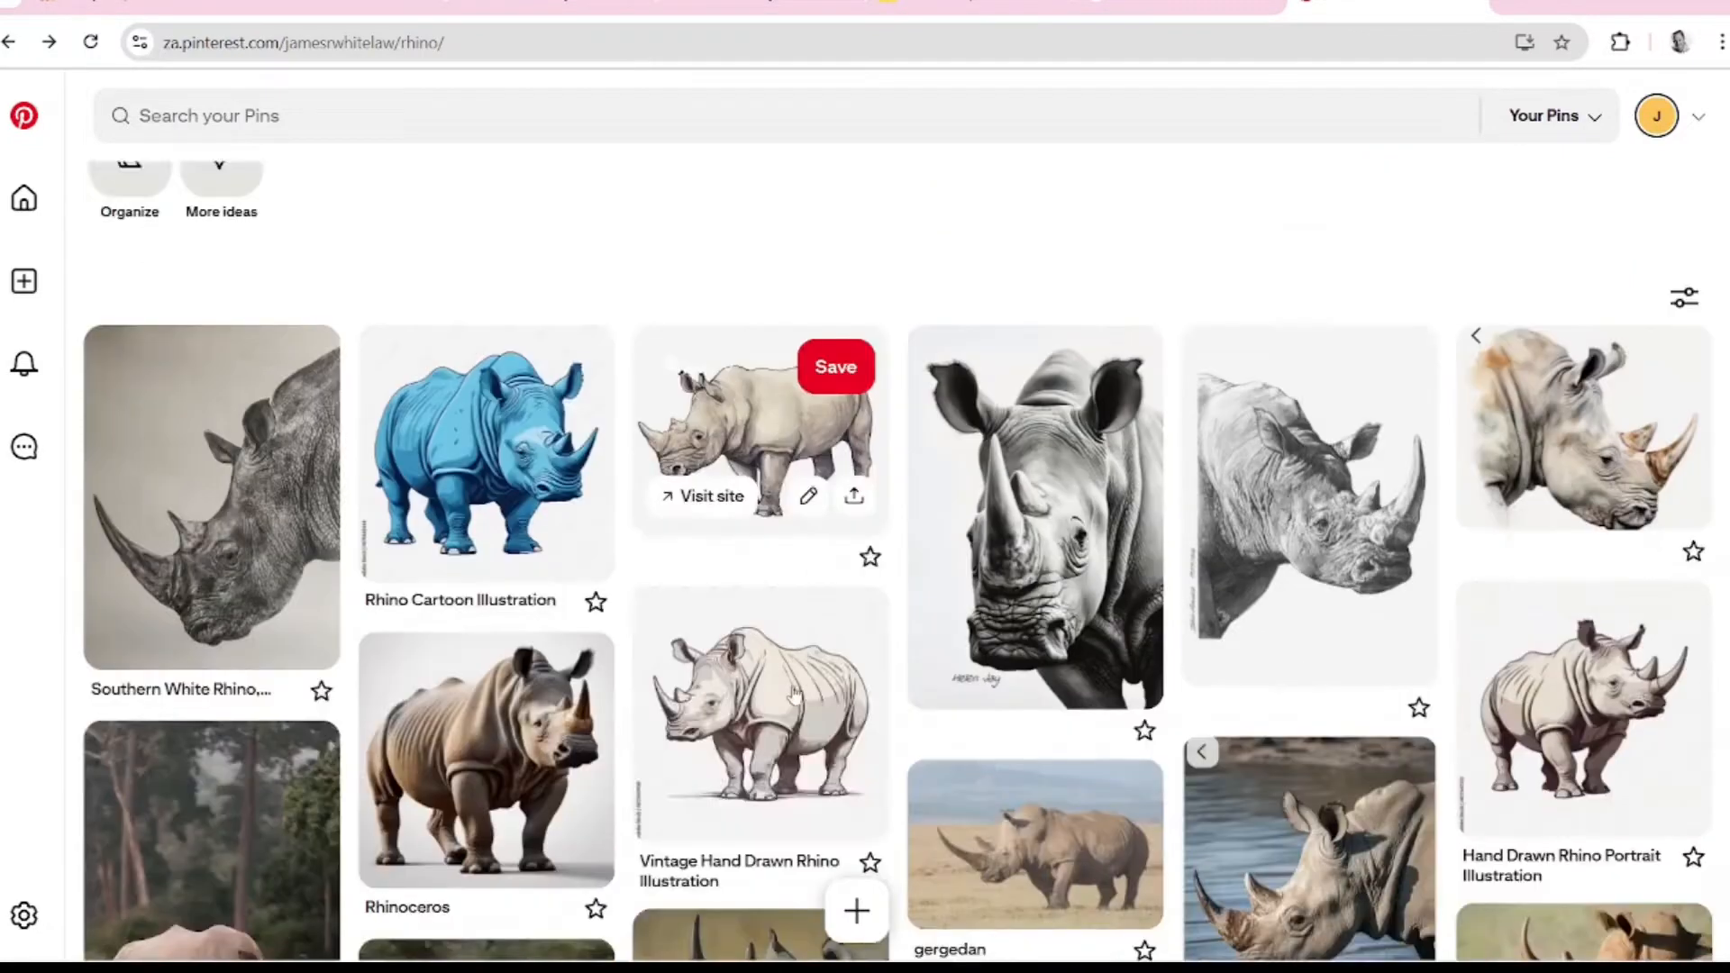
pyautogui.scroll(-4, 795, 682)
pyautogui.scroll(4, 757, 631)
pyautogui.scroll(-7, 757, 577)
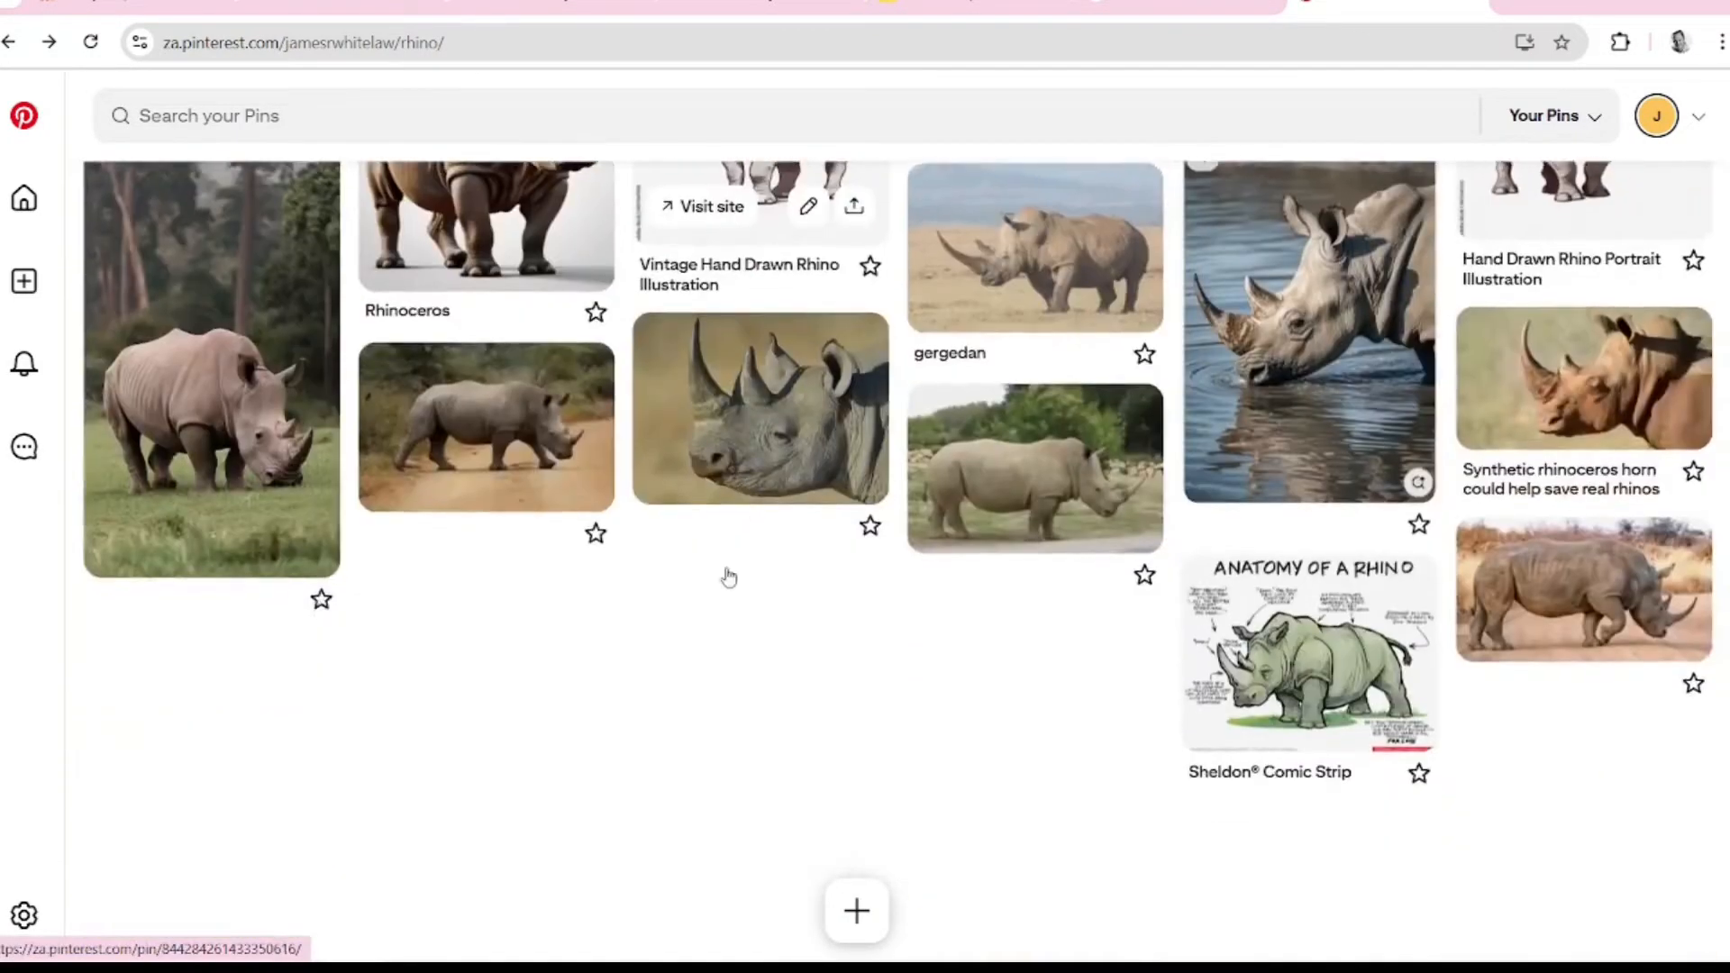
pyautogui.scroll(-2, 739, 509)
pyautogui.scroll(10, 725, 676)
pyautogui.scroll(-6, 746, 530)
pyautogui.scroll(-3, 694, 631)
pyautogui.scroll(-3, 691, 610)
pyautogui.scroll(-3, 580, 676)
pyautogui.scroll(-2, 560, 745)
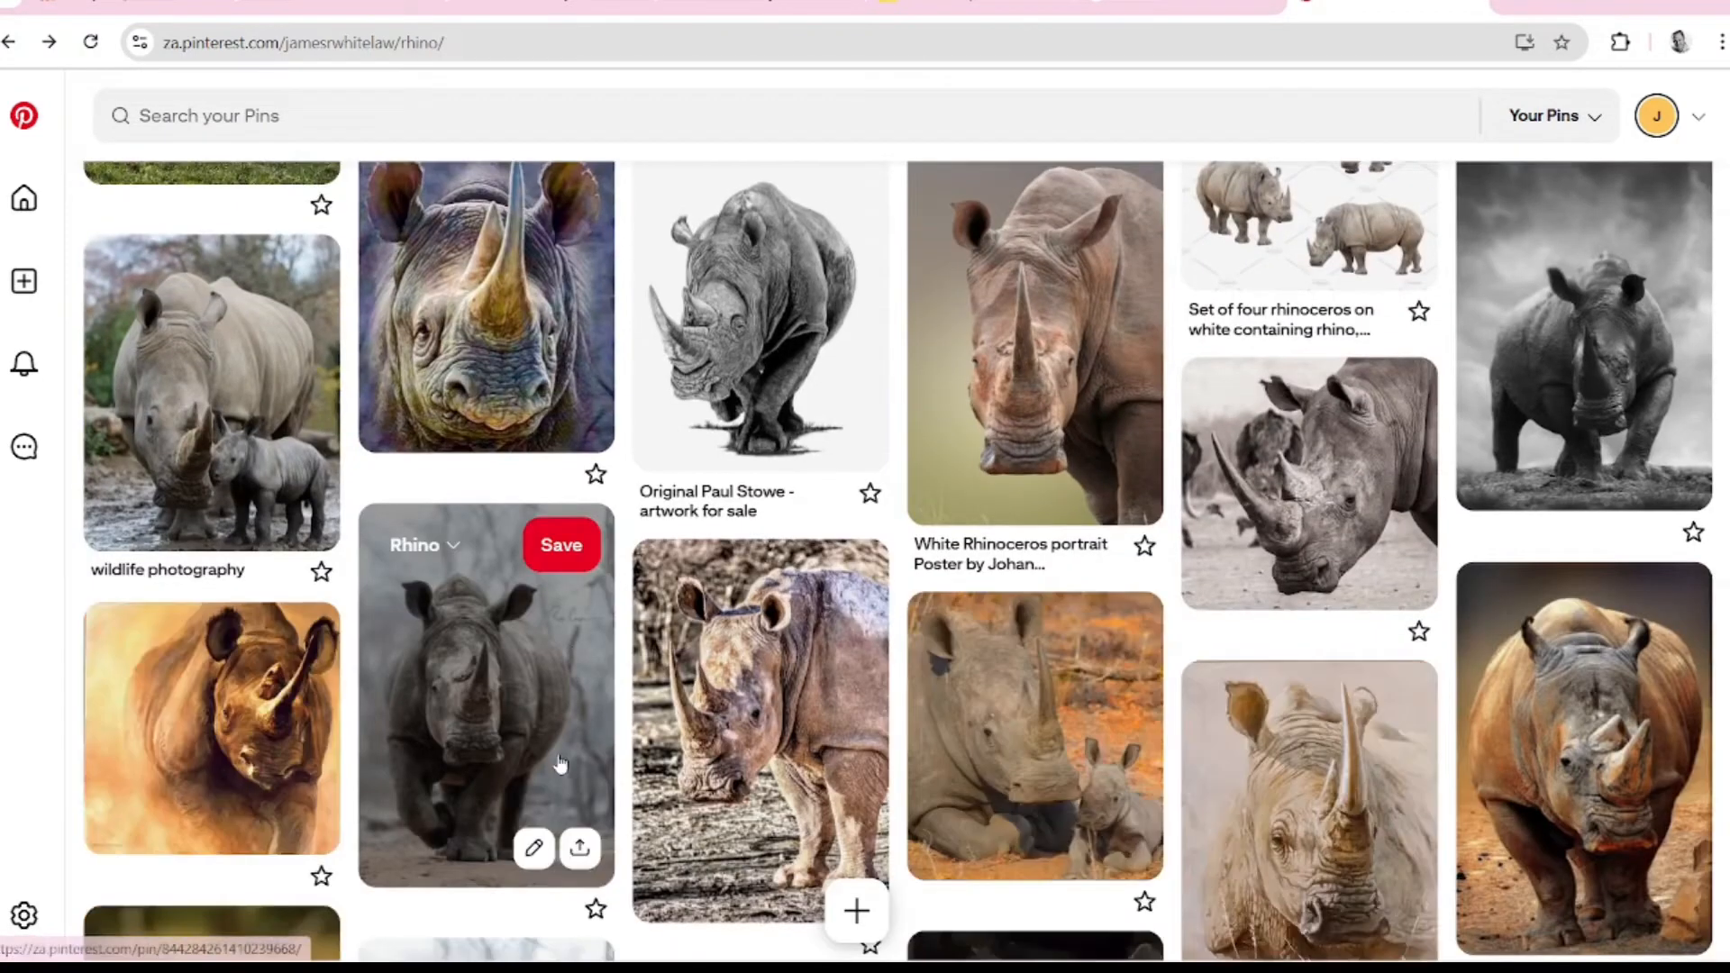
pyautogui.scroll(-7, 561, 756)
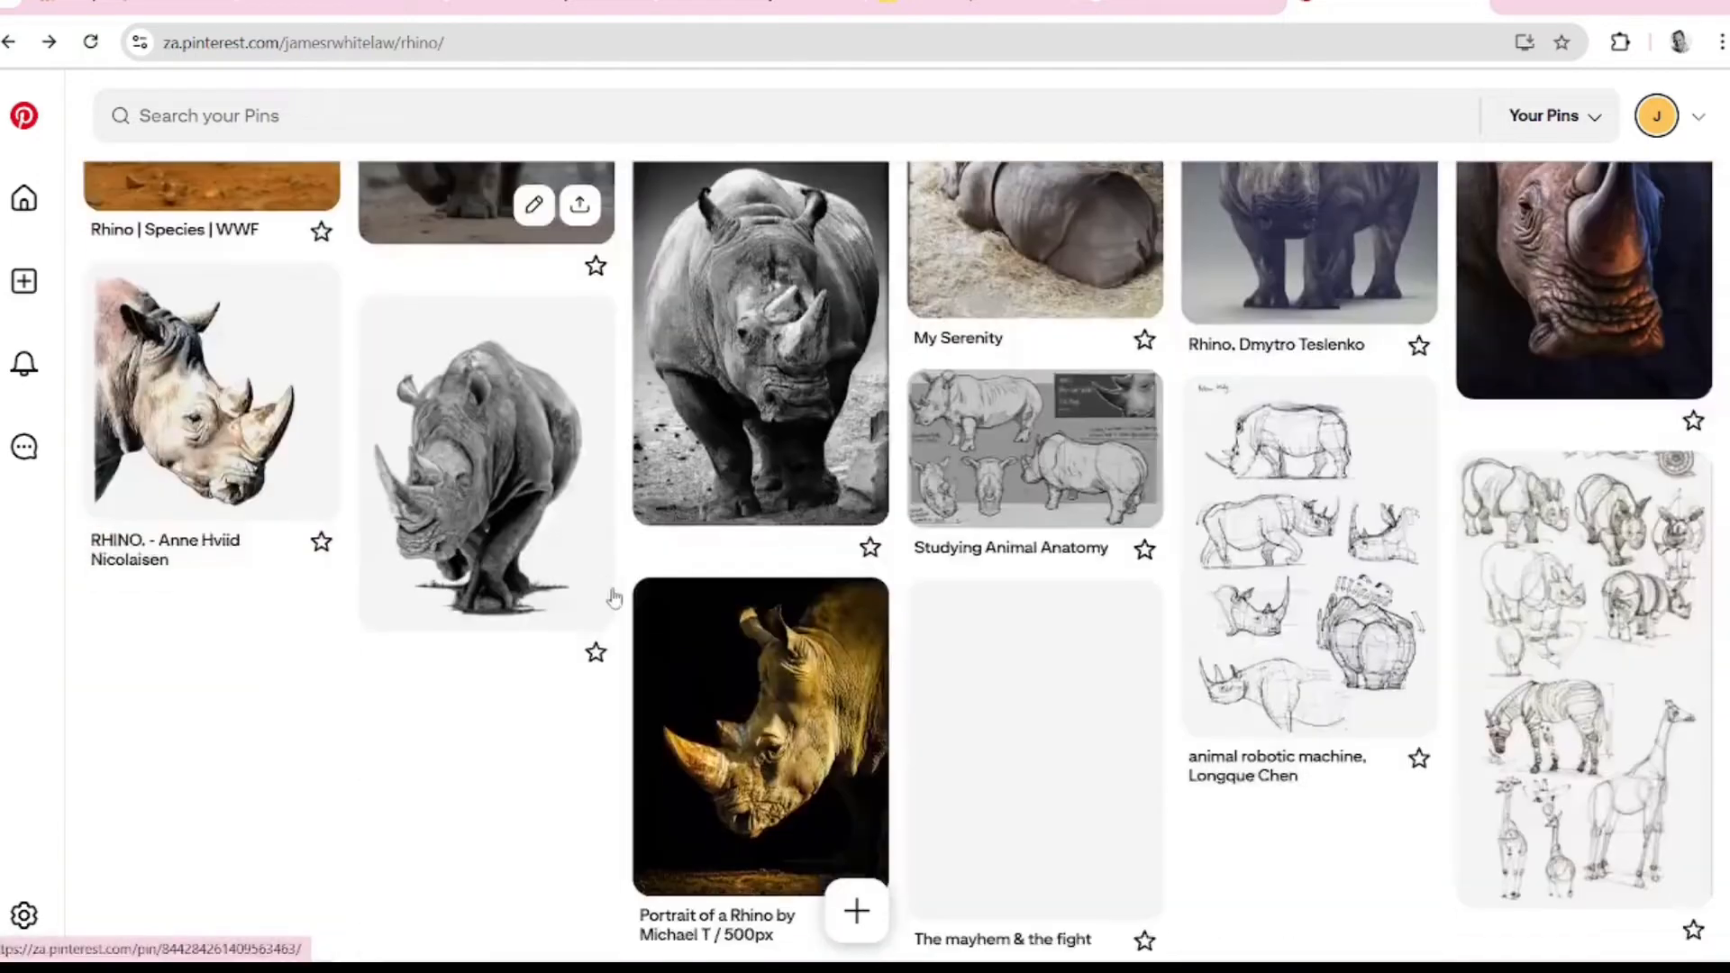
pyautogui.scroll(9, 651, 694)
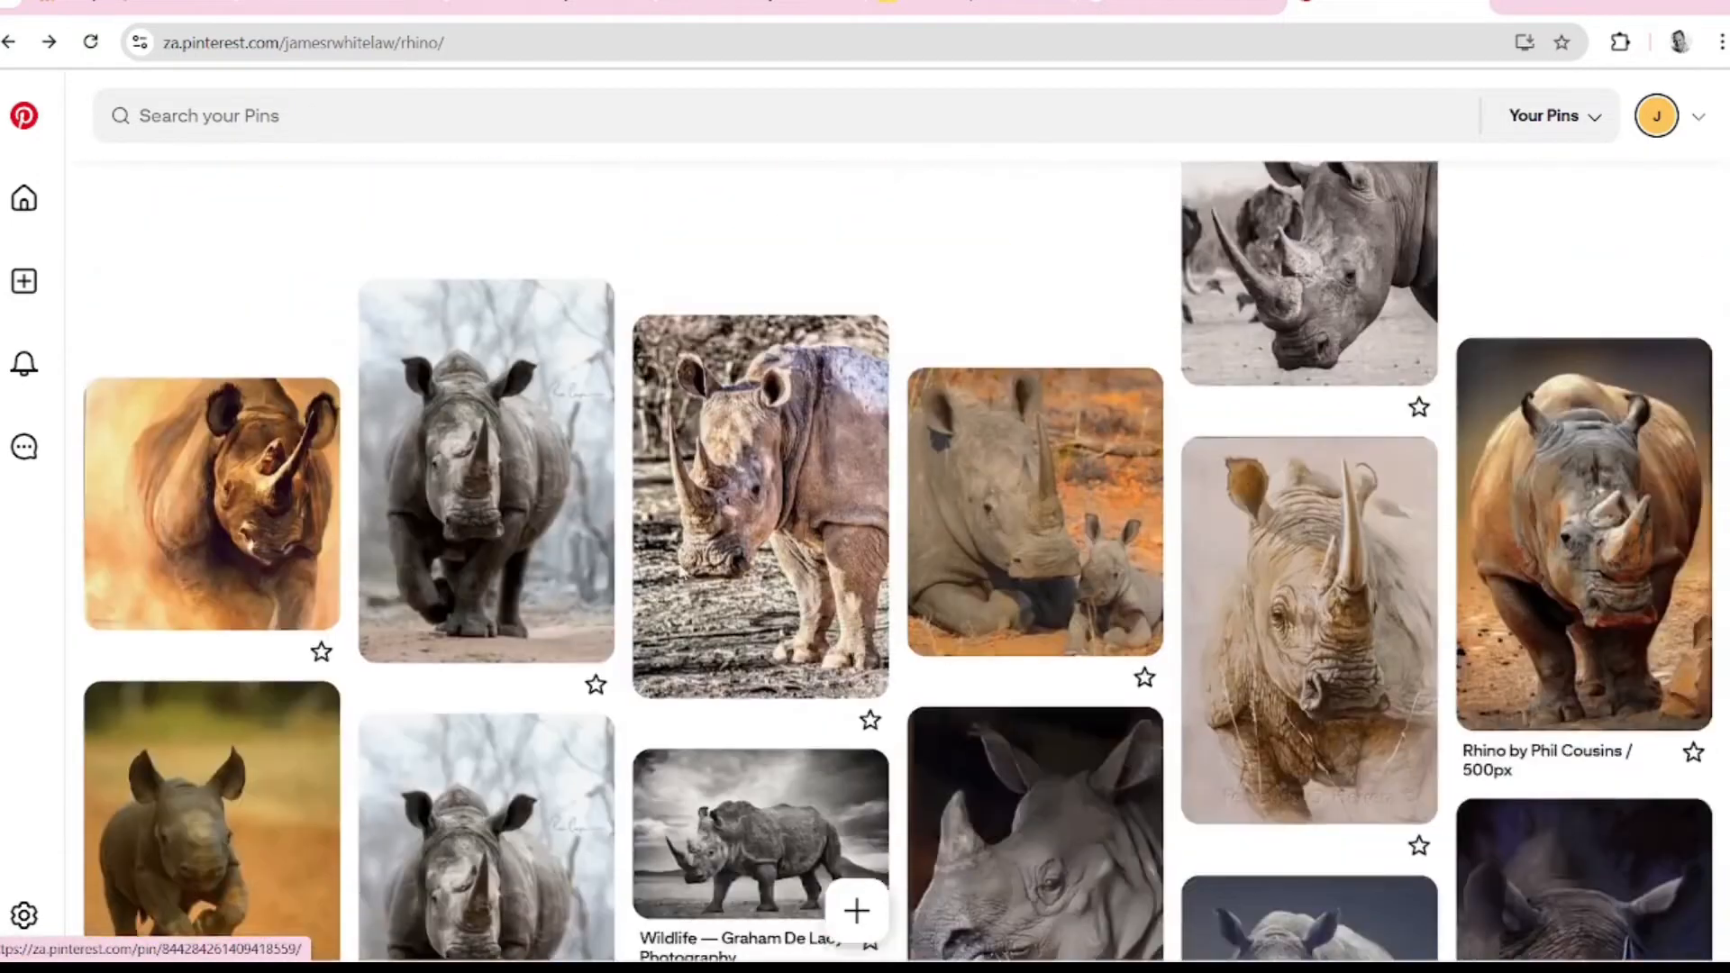
pyautogui.scroll(4, 684, 595)
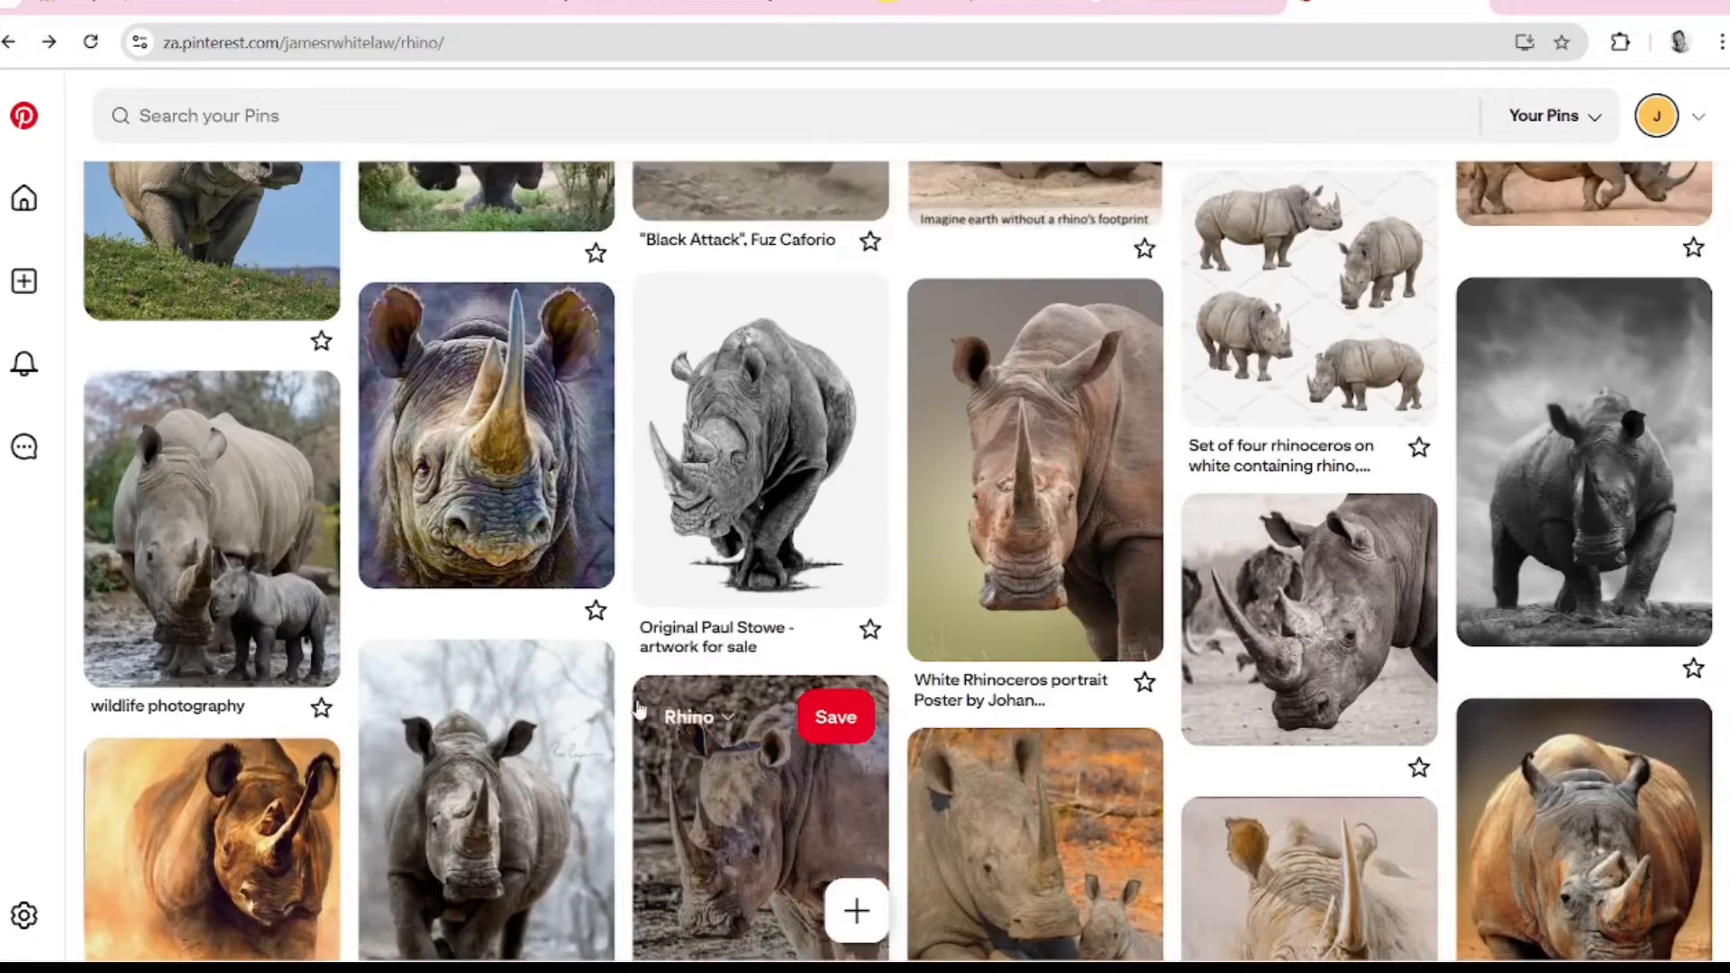
pyautogui.scroll(-5, 637, 710)
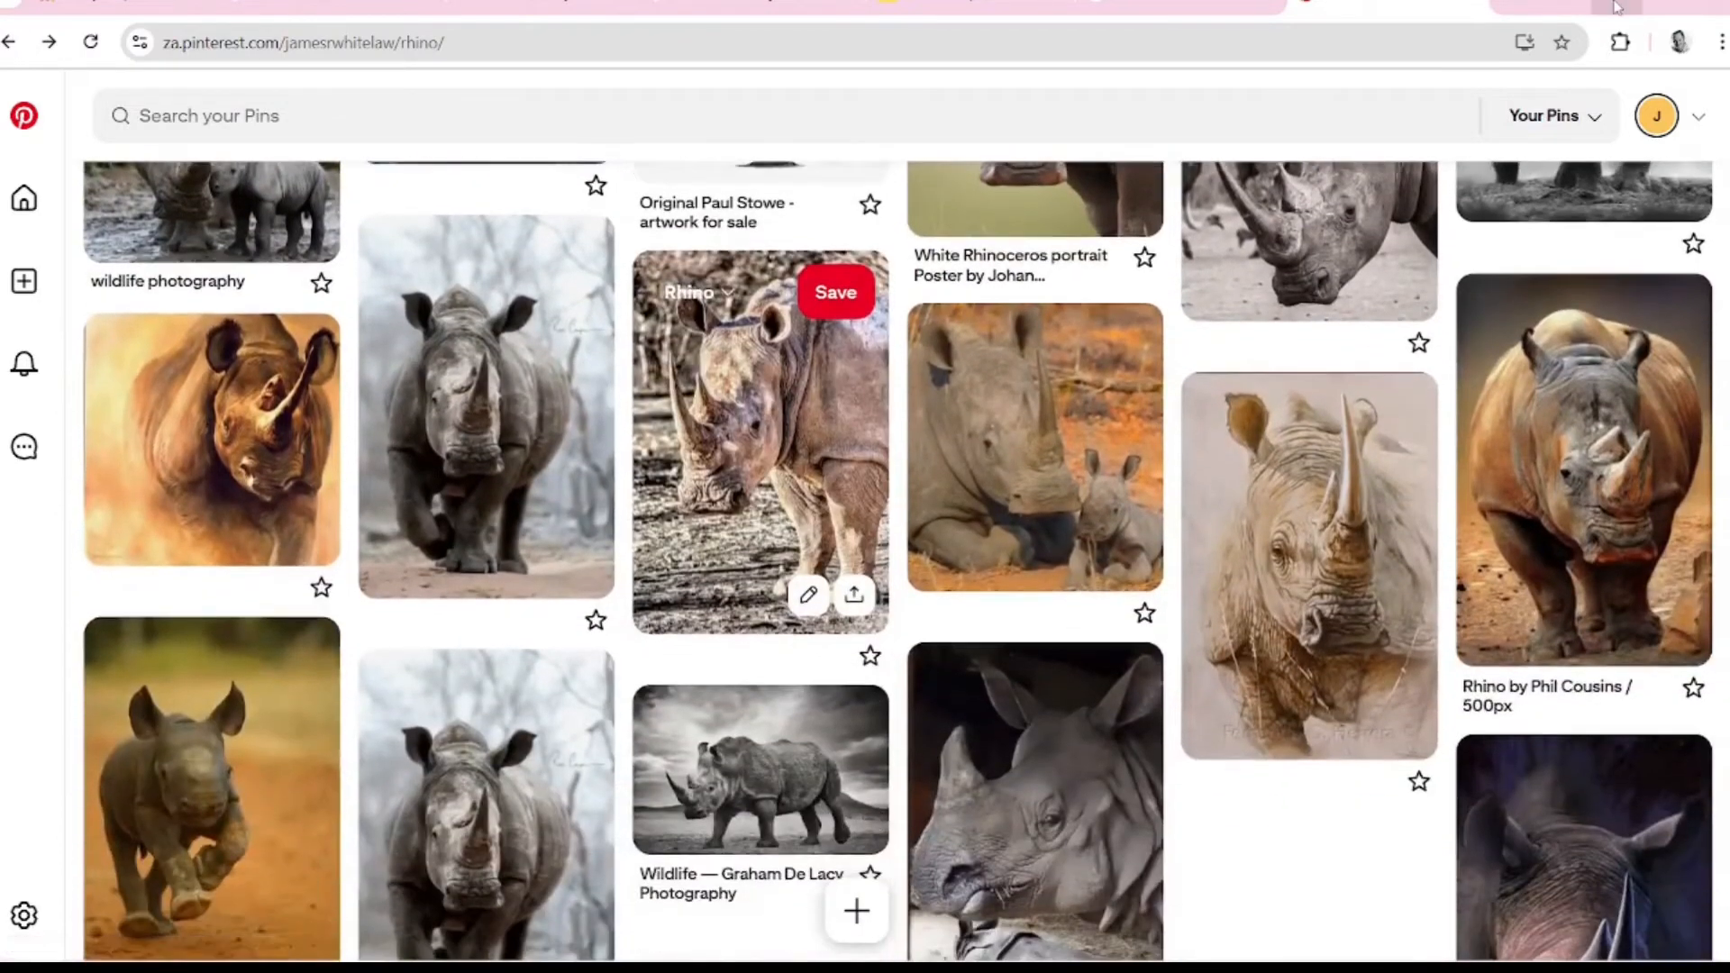
# - Switch to the rhino scene in OpenToonz and open the sub-xsheet held in Col1
pyautogui.click(1618, 7)
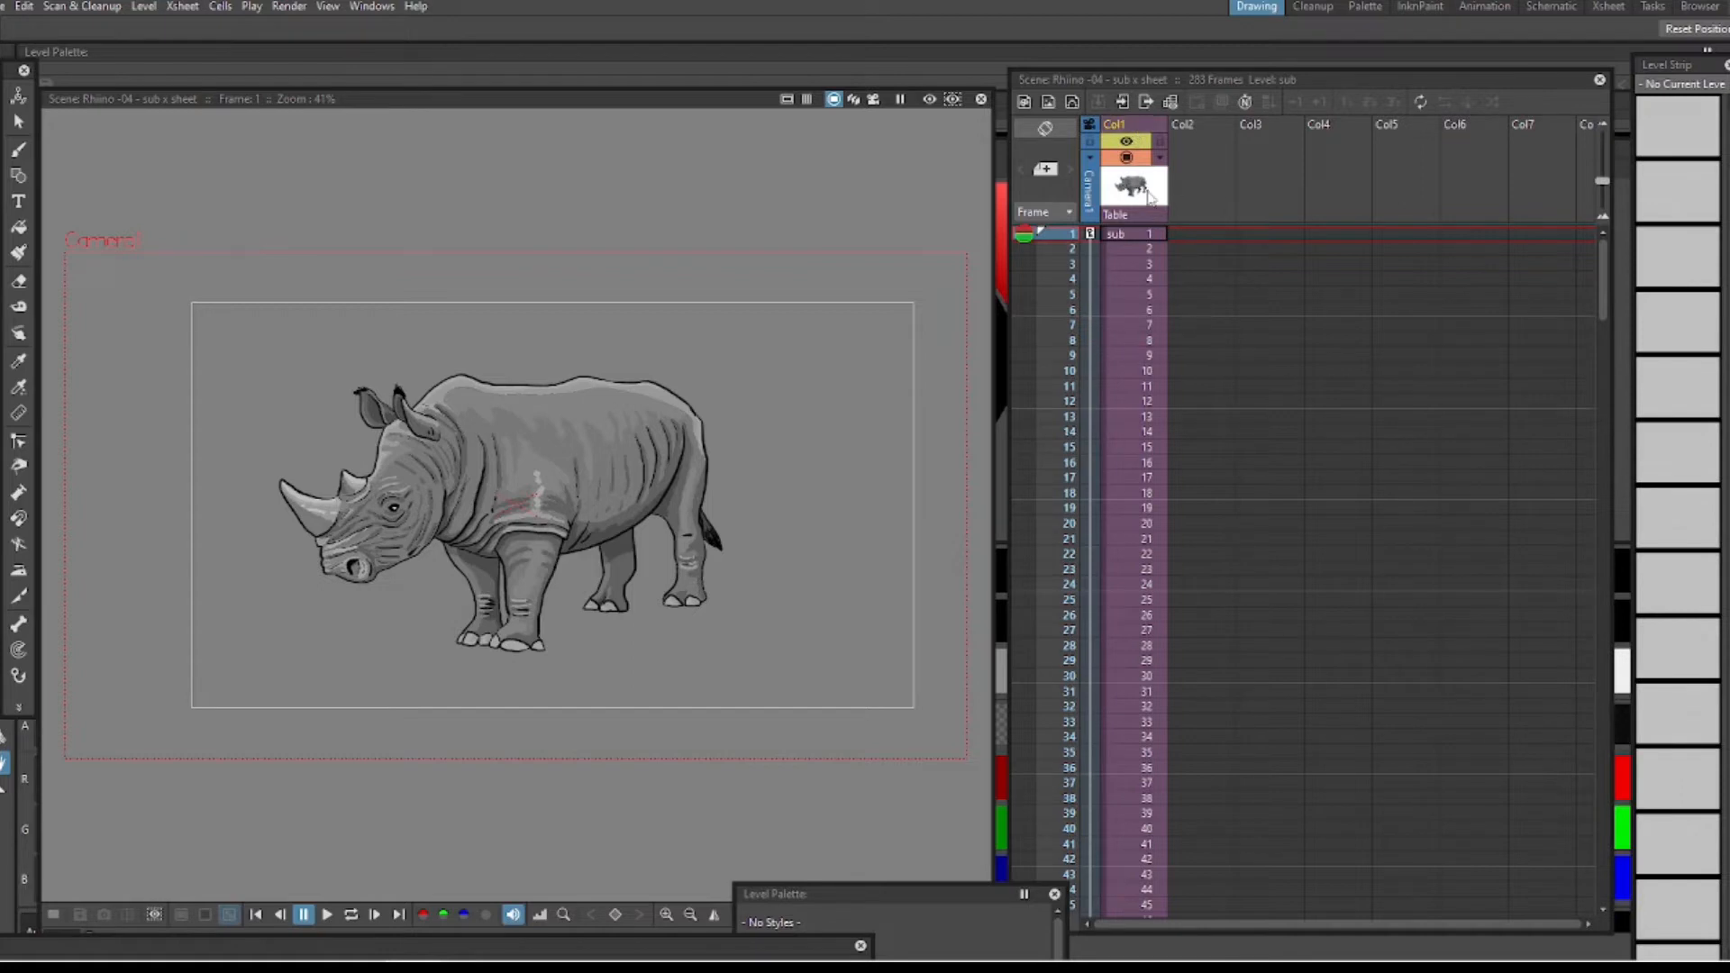
pyautogui.moveTo(1106, 74); pyautogui.dragTo(1091, 101)
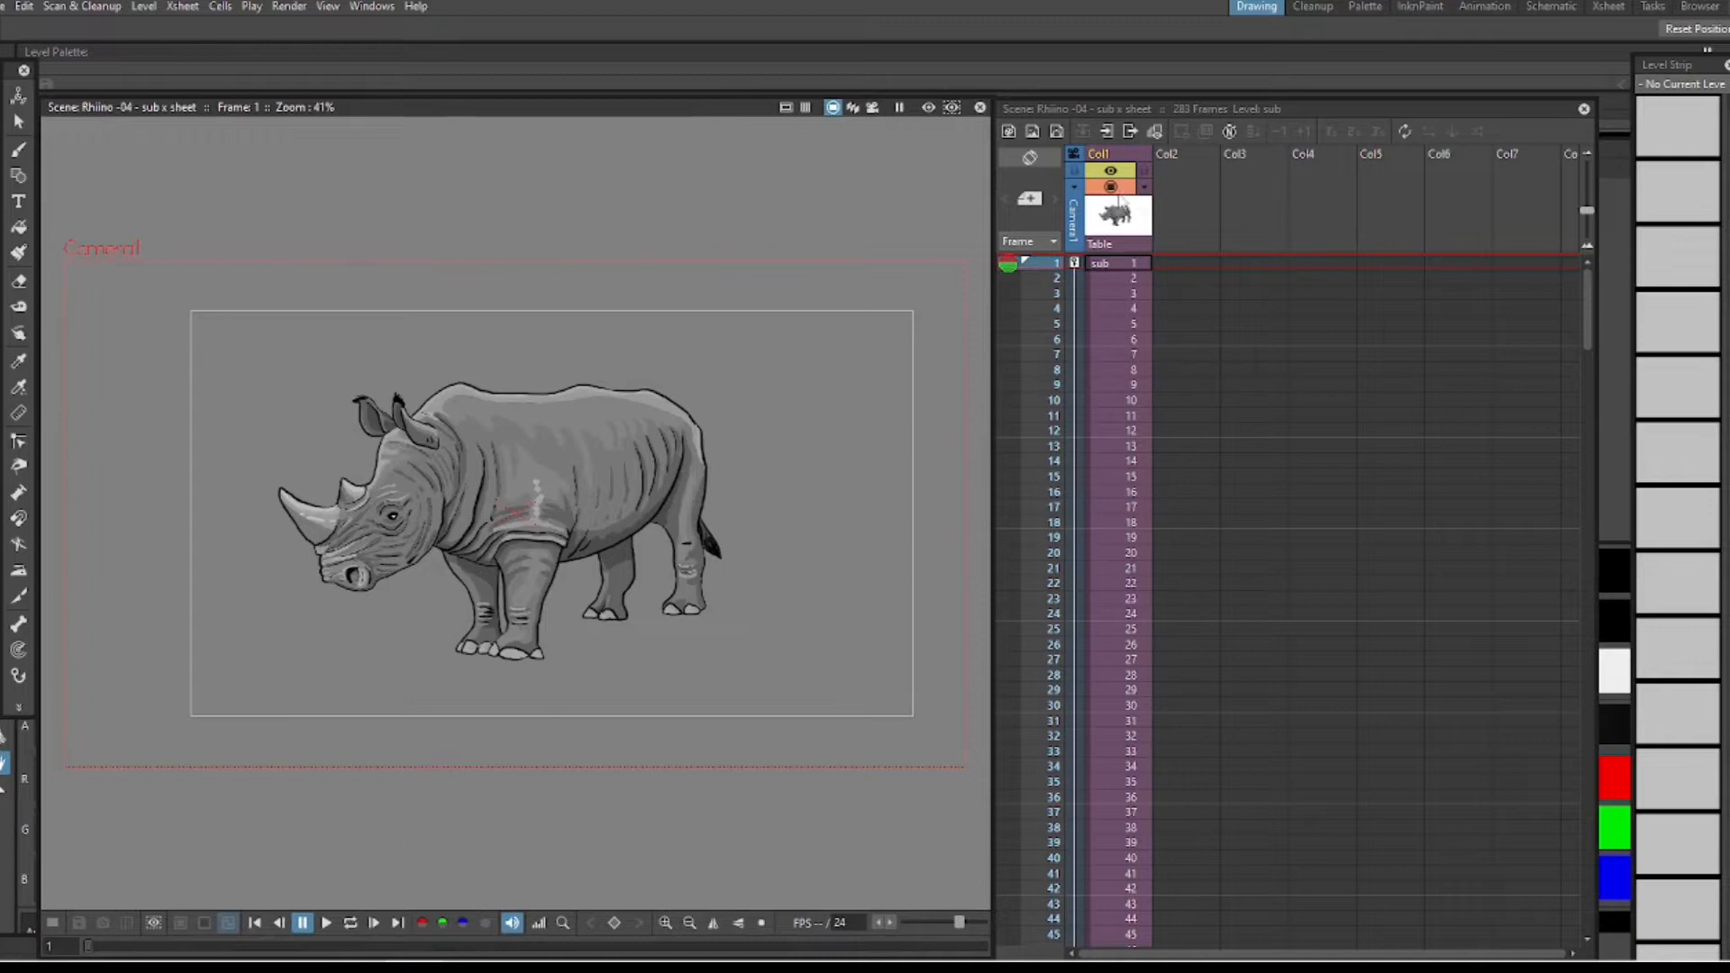
pyautogui.click(1115, 154)
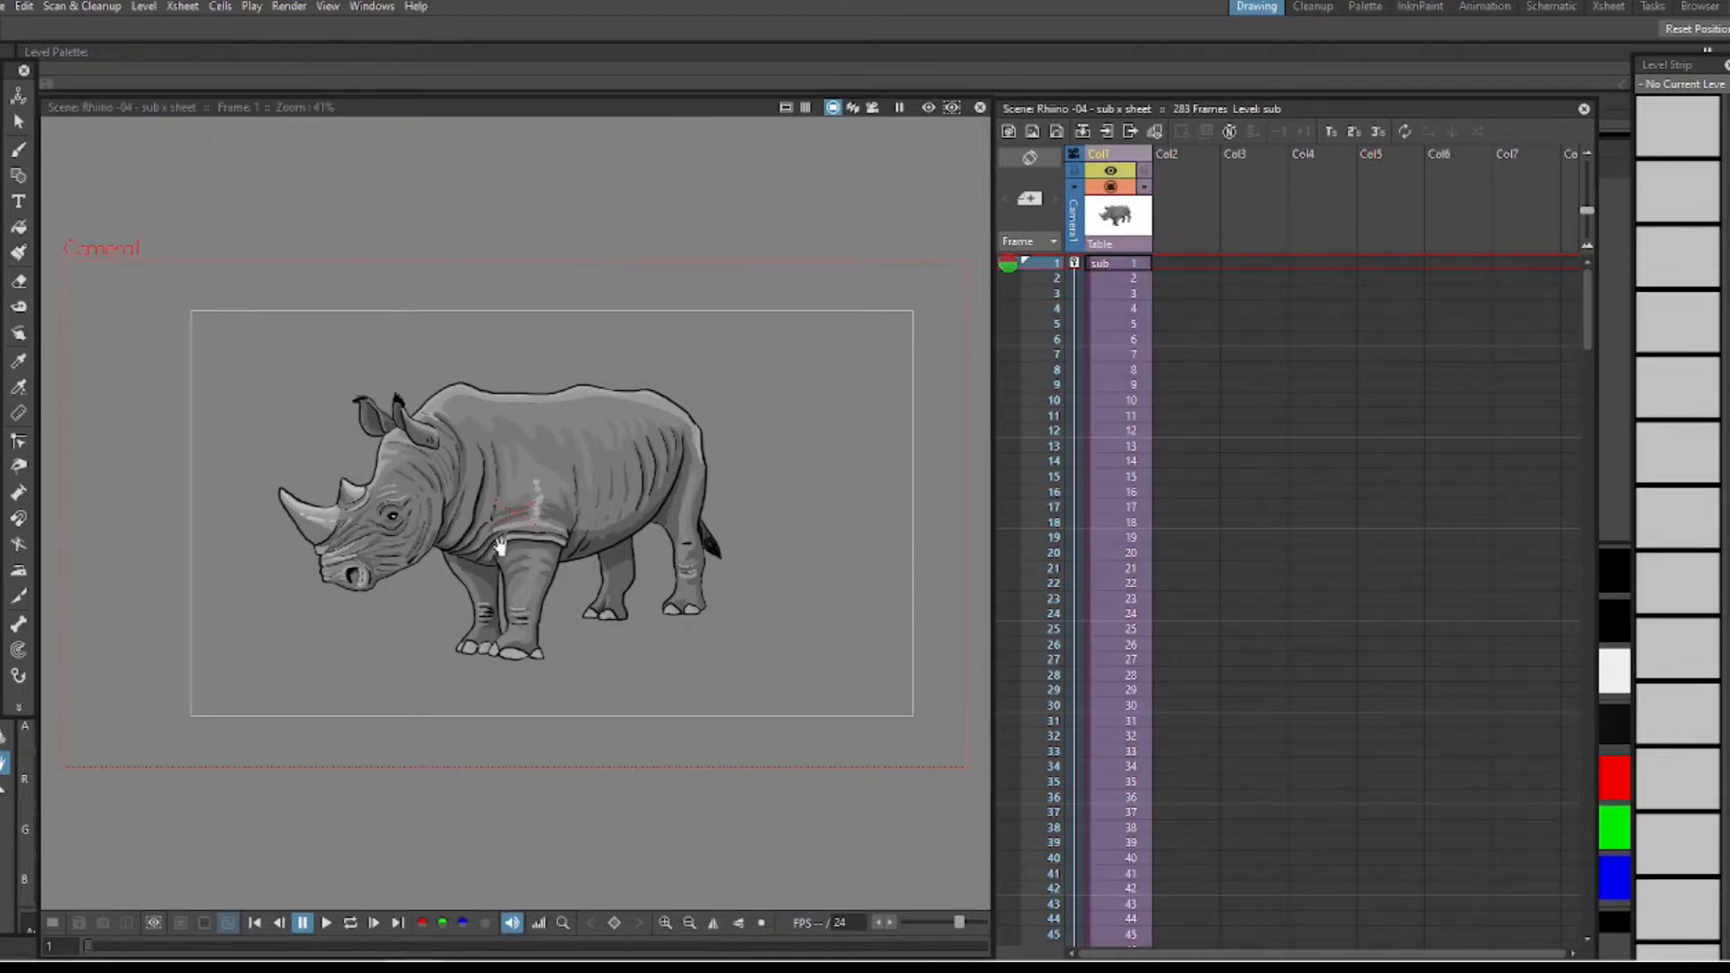
pyautogui.scroll(2, 719, 607)
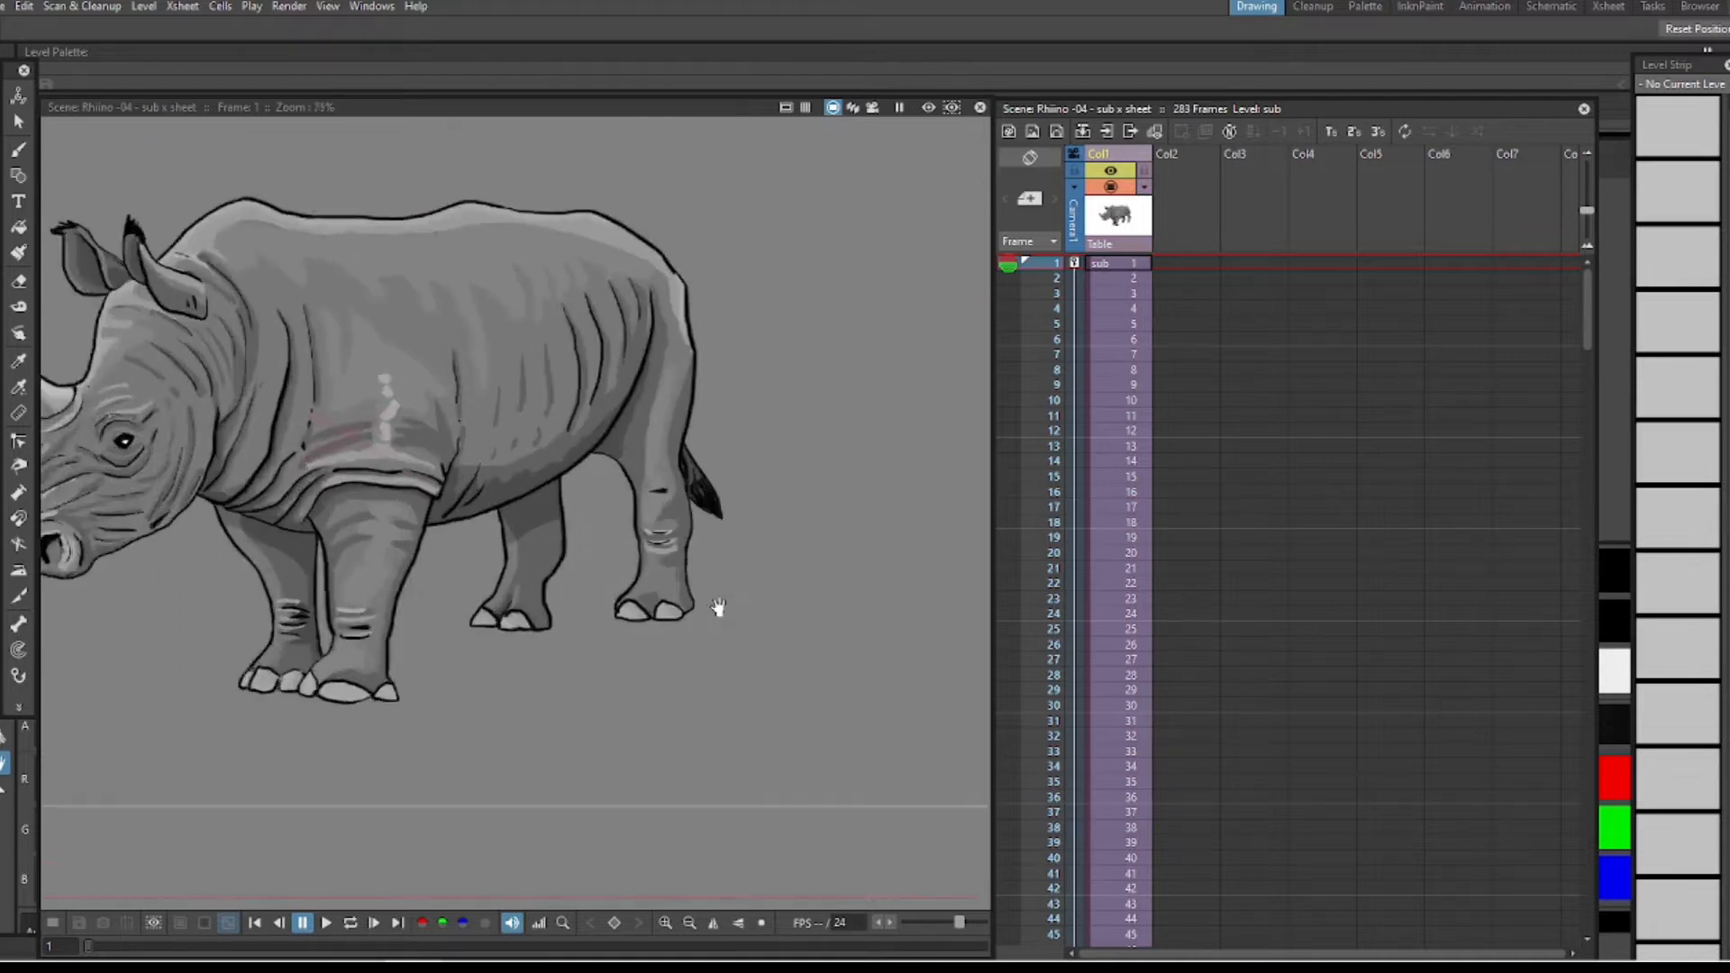
pyautogui.scroll(-1, 718, 607)
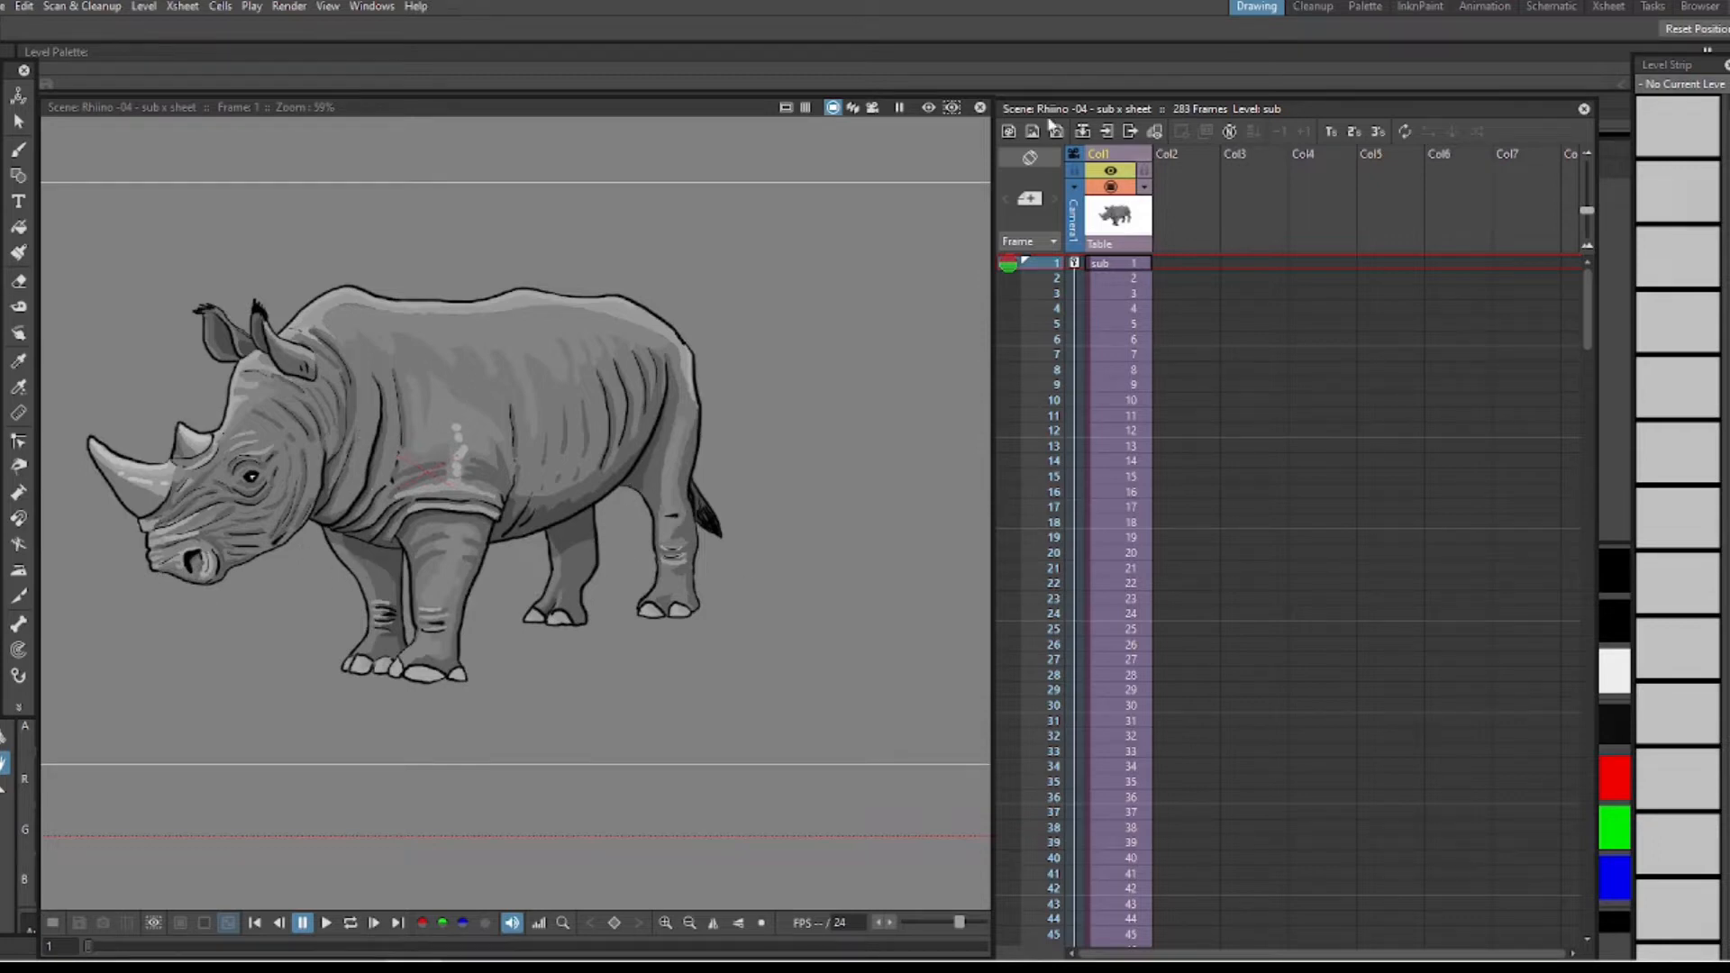
pyautogui.click(1107, 132)
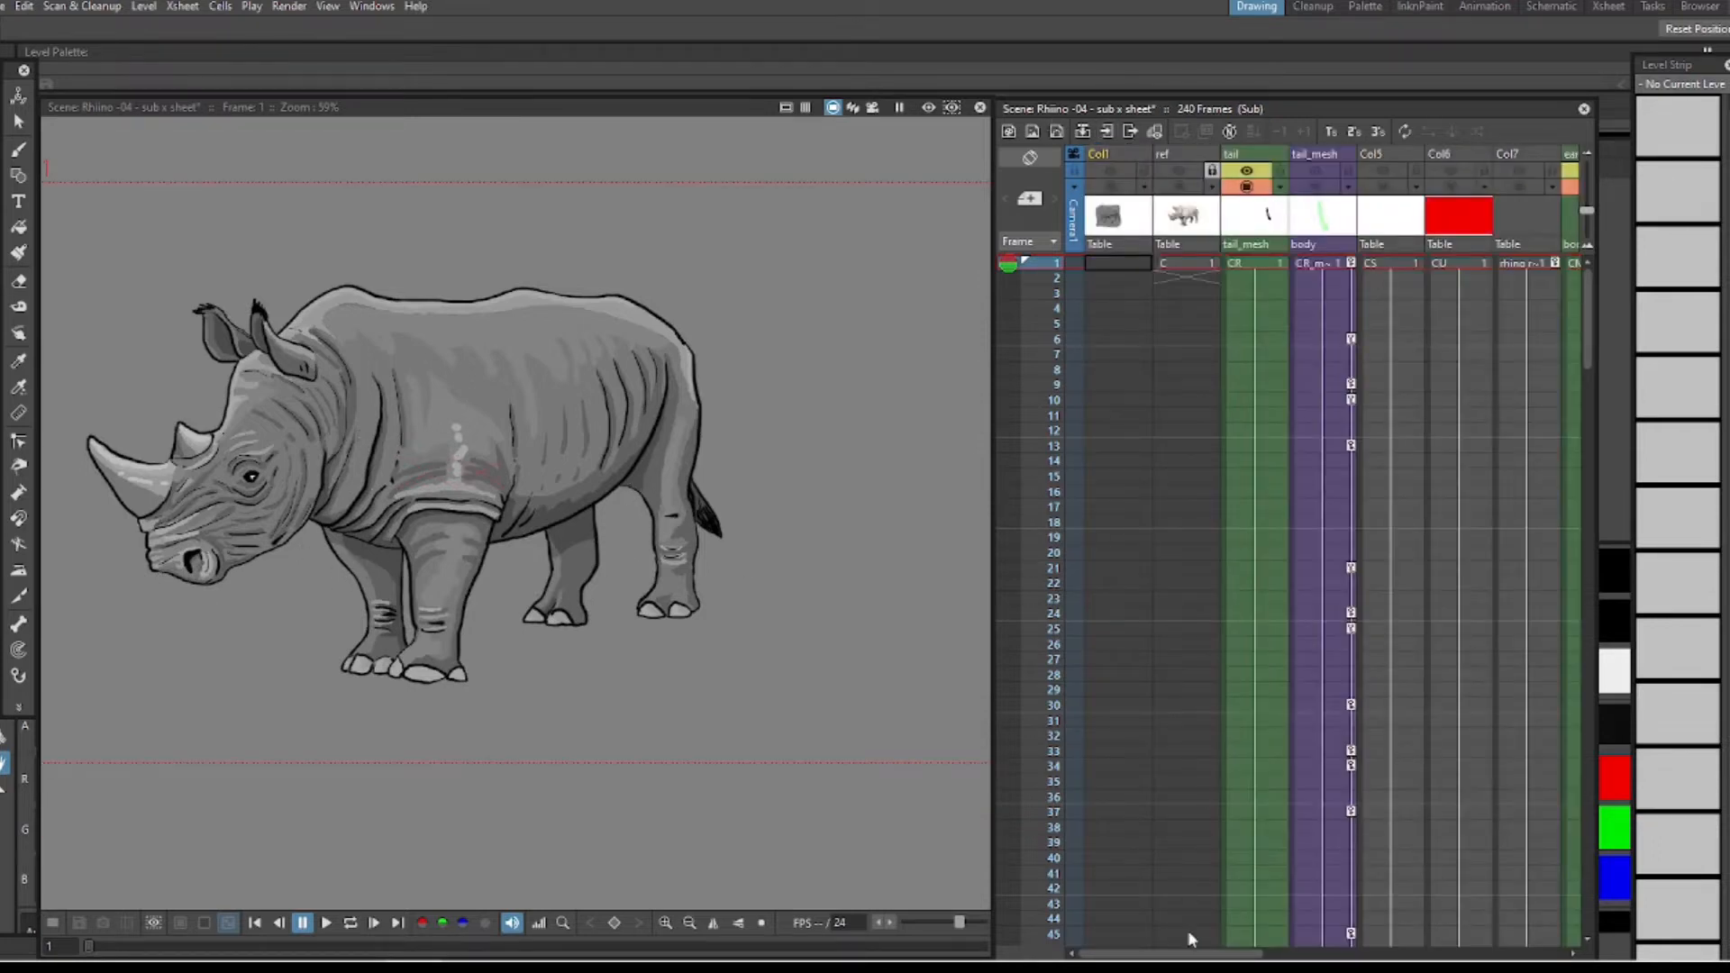
# - Make the ref column's painted rhino image visible in the camera view
pyautogui.moveTo(1205, 954); pyautogui.dragTo(1135, 942)
pyautogui.click(1186, 191)
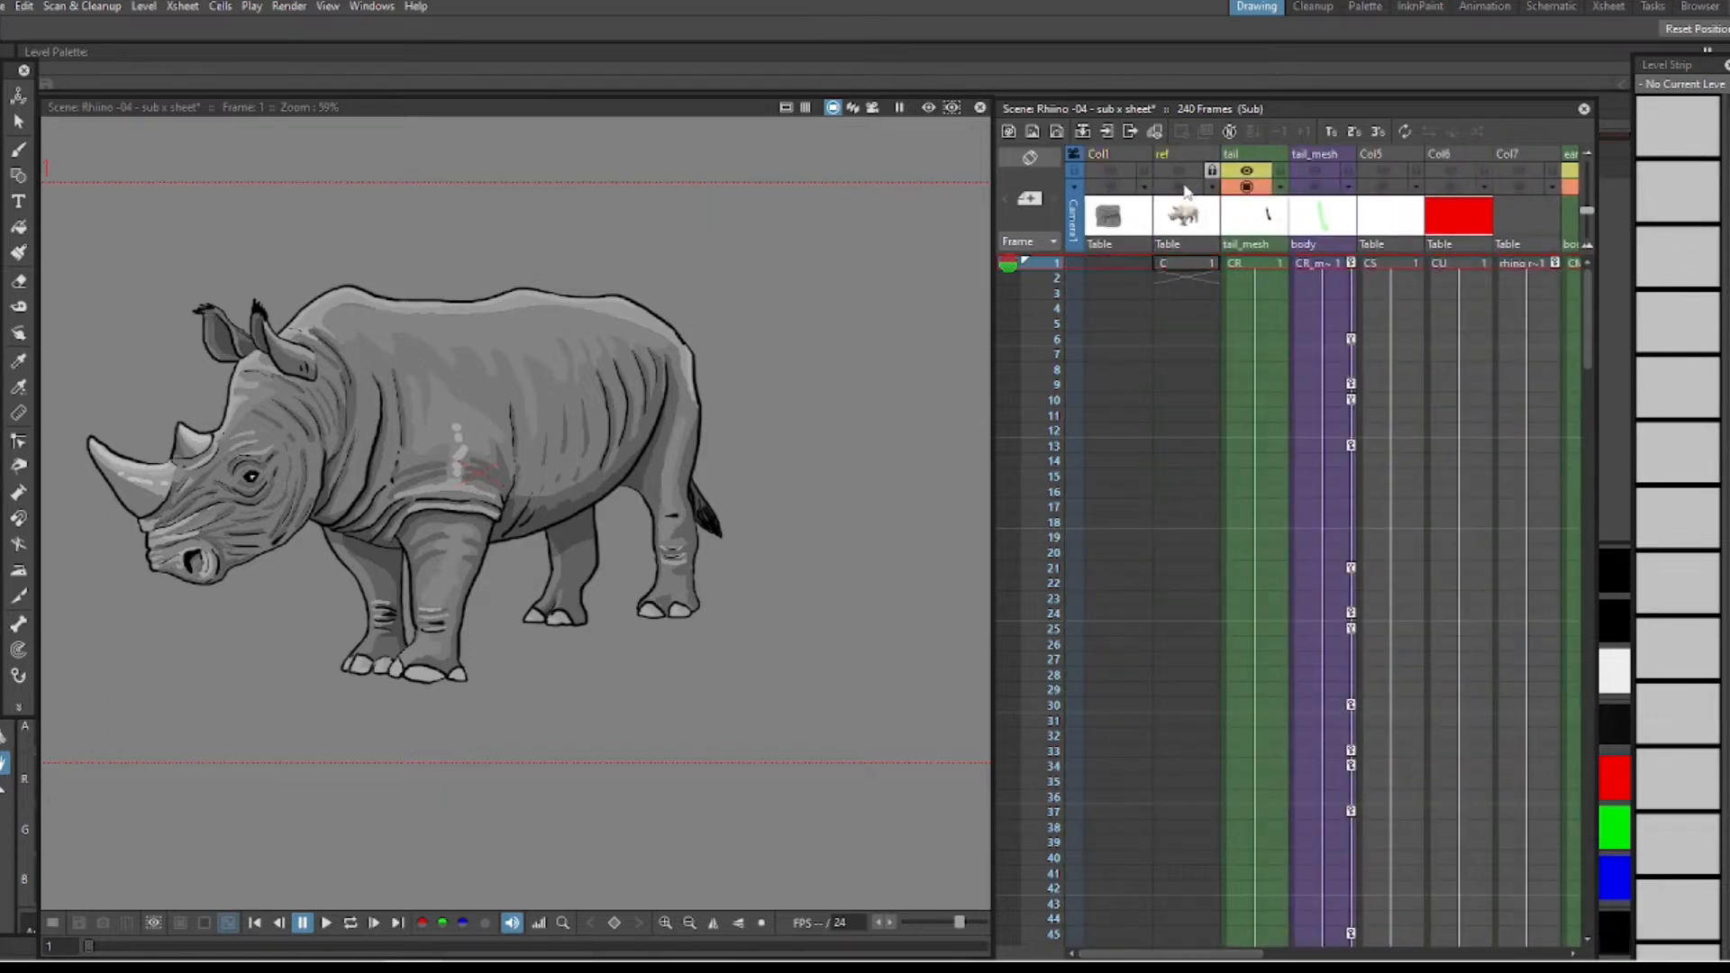
pyautogui.click(1177, 187)
pyautogui.click(1178, 155)
pyautogui.click(1179, 170)
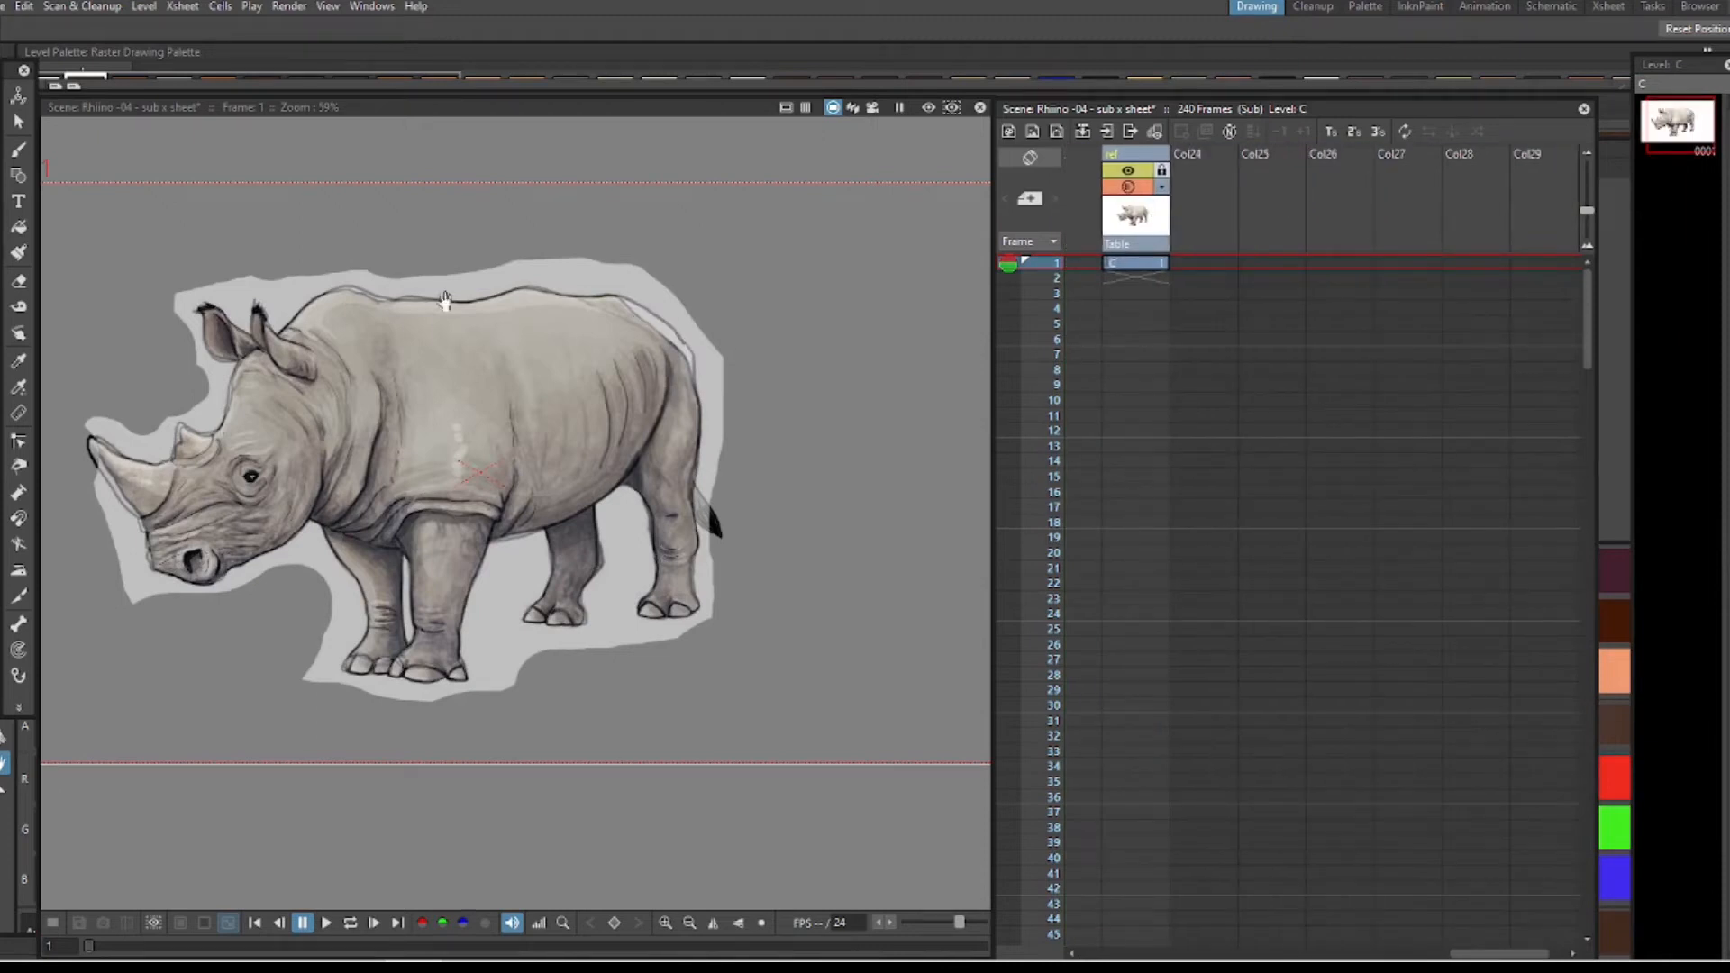
# - Compare the reference rhino with the traced outline around the head, back and hindquarters, and hide the ref column
pyautogui.scroll(2, 611, 489)
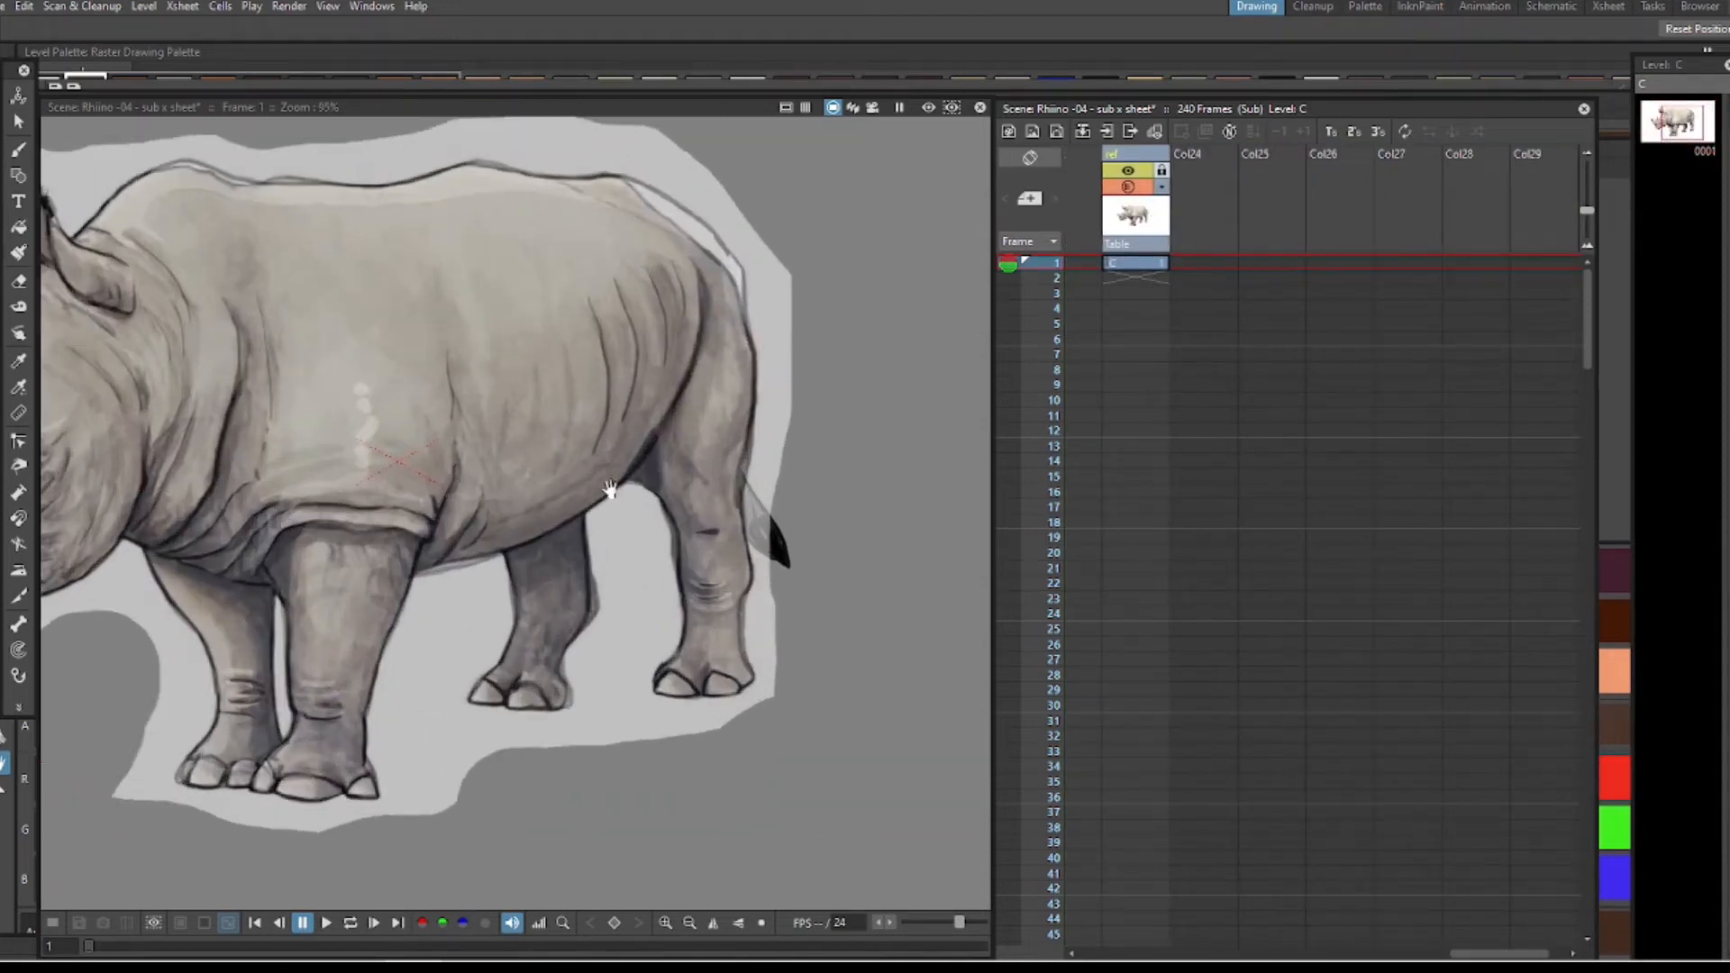
pyautogui.moveTo(497, 374); pyautogui.dragTo(669, 452)
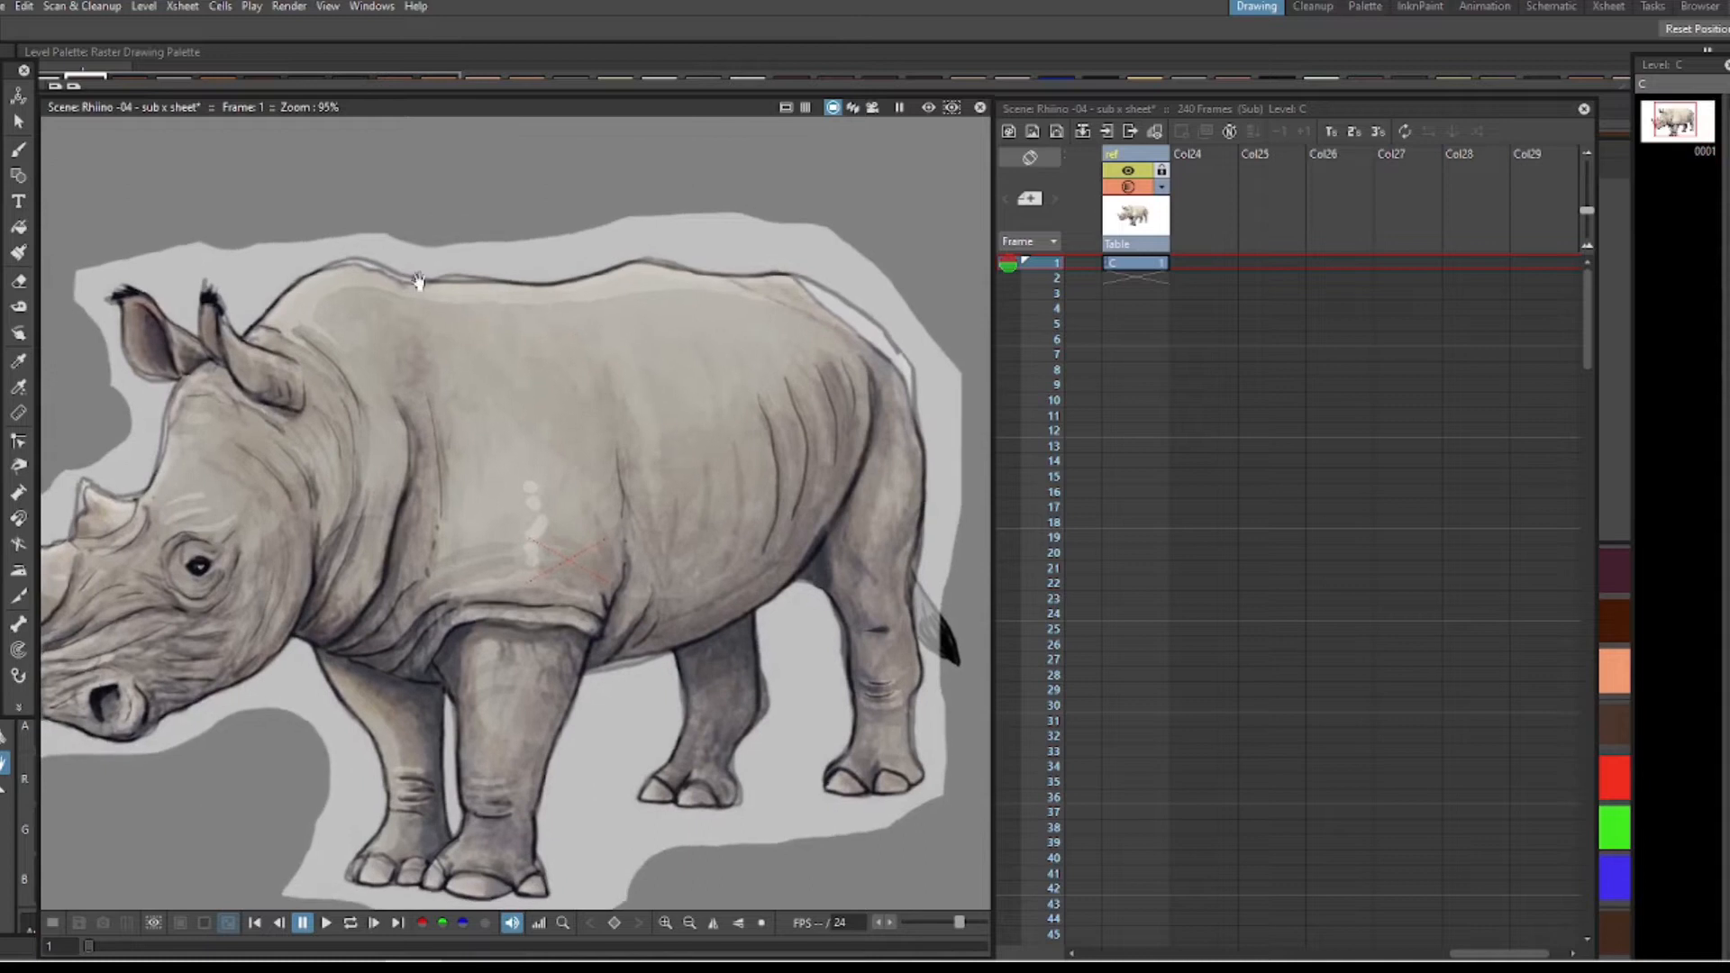
pyautogui.moveTo(529, 397); pyautogui.dragTo(583, 348)
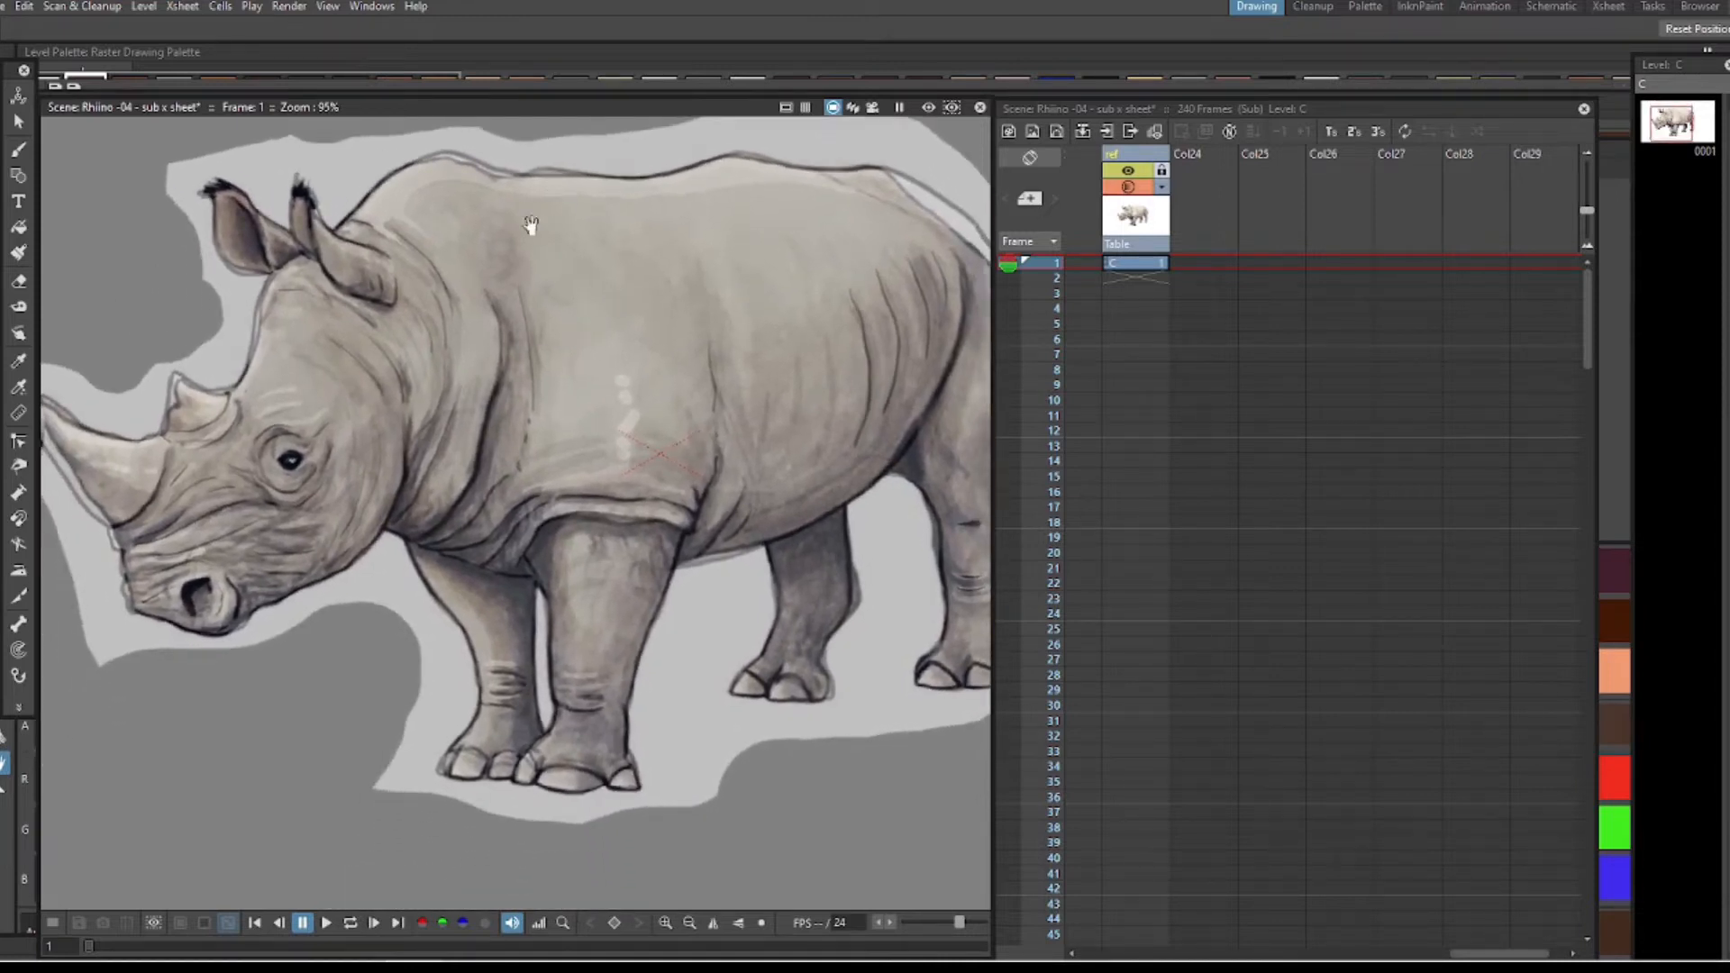
pyautogui.moveTo(513, 225); pyautogui.dragTo(505, 293)
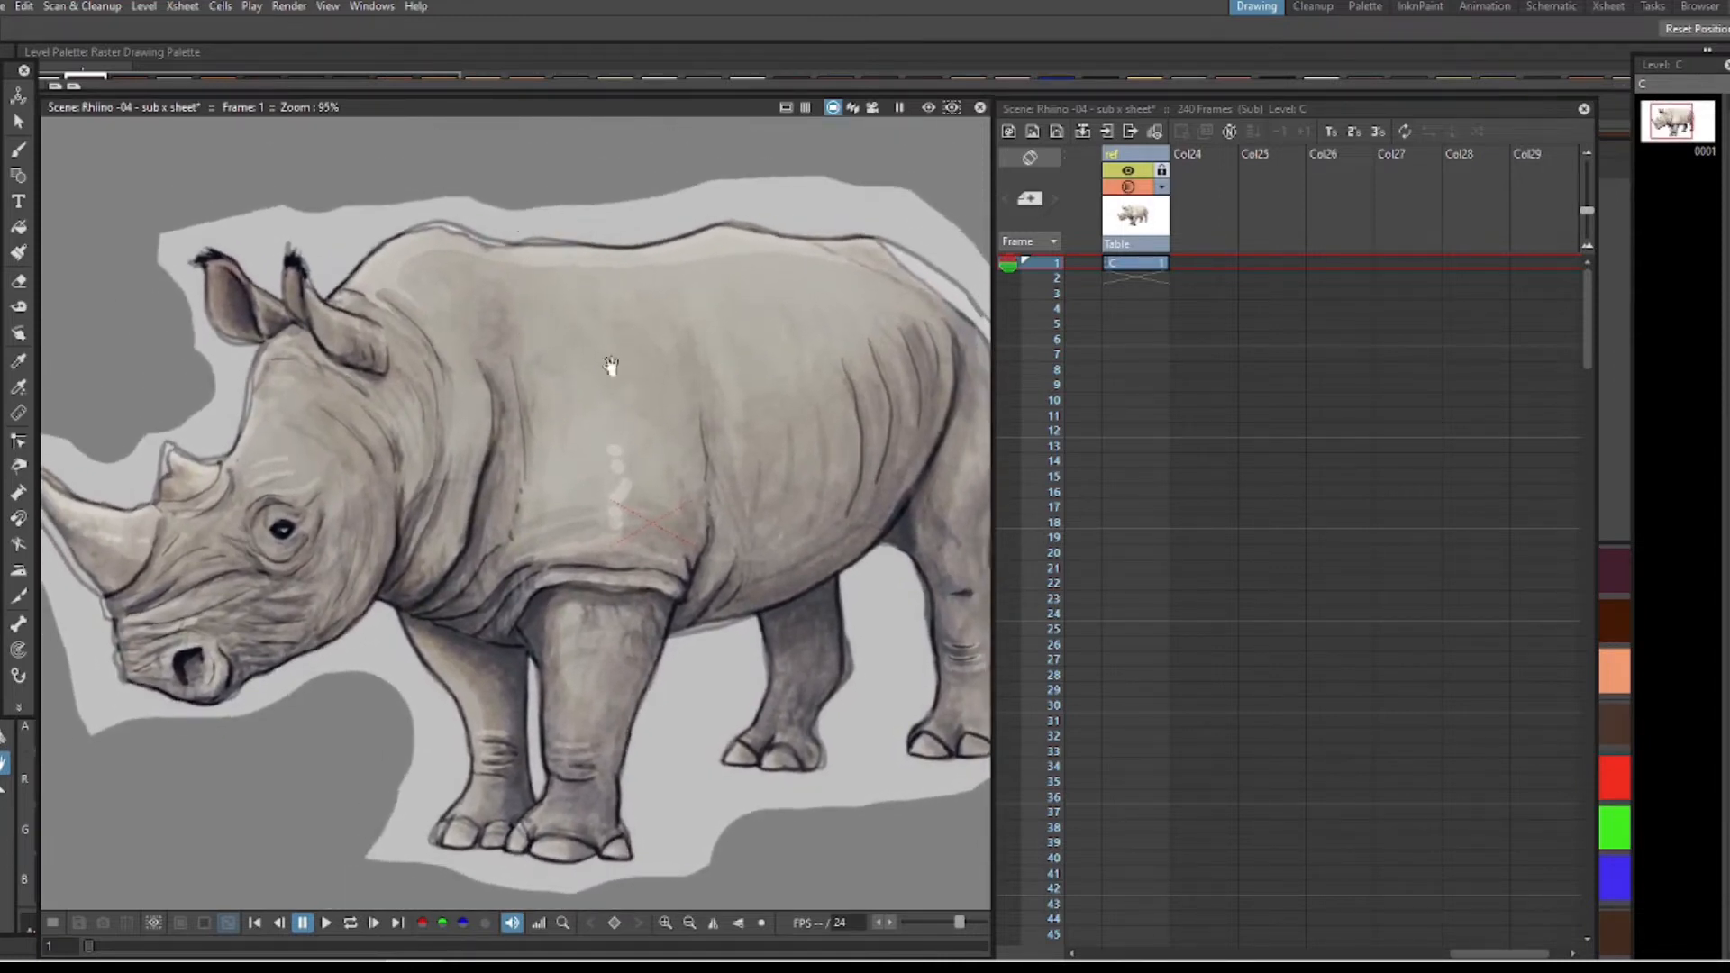
pyautogui.moveTo(588, 403); pyautogui.dragTo(572, 340)
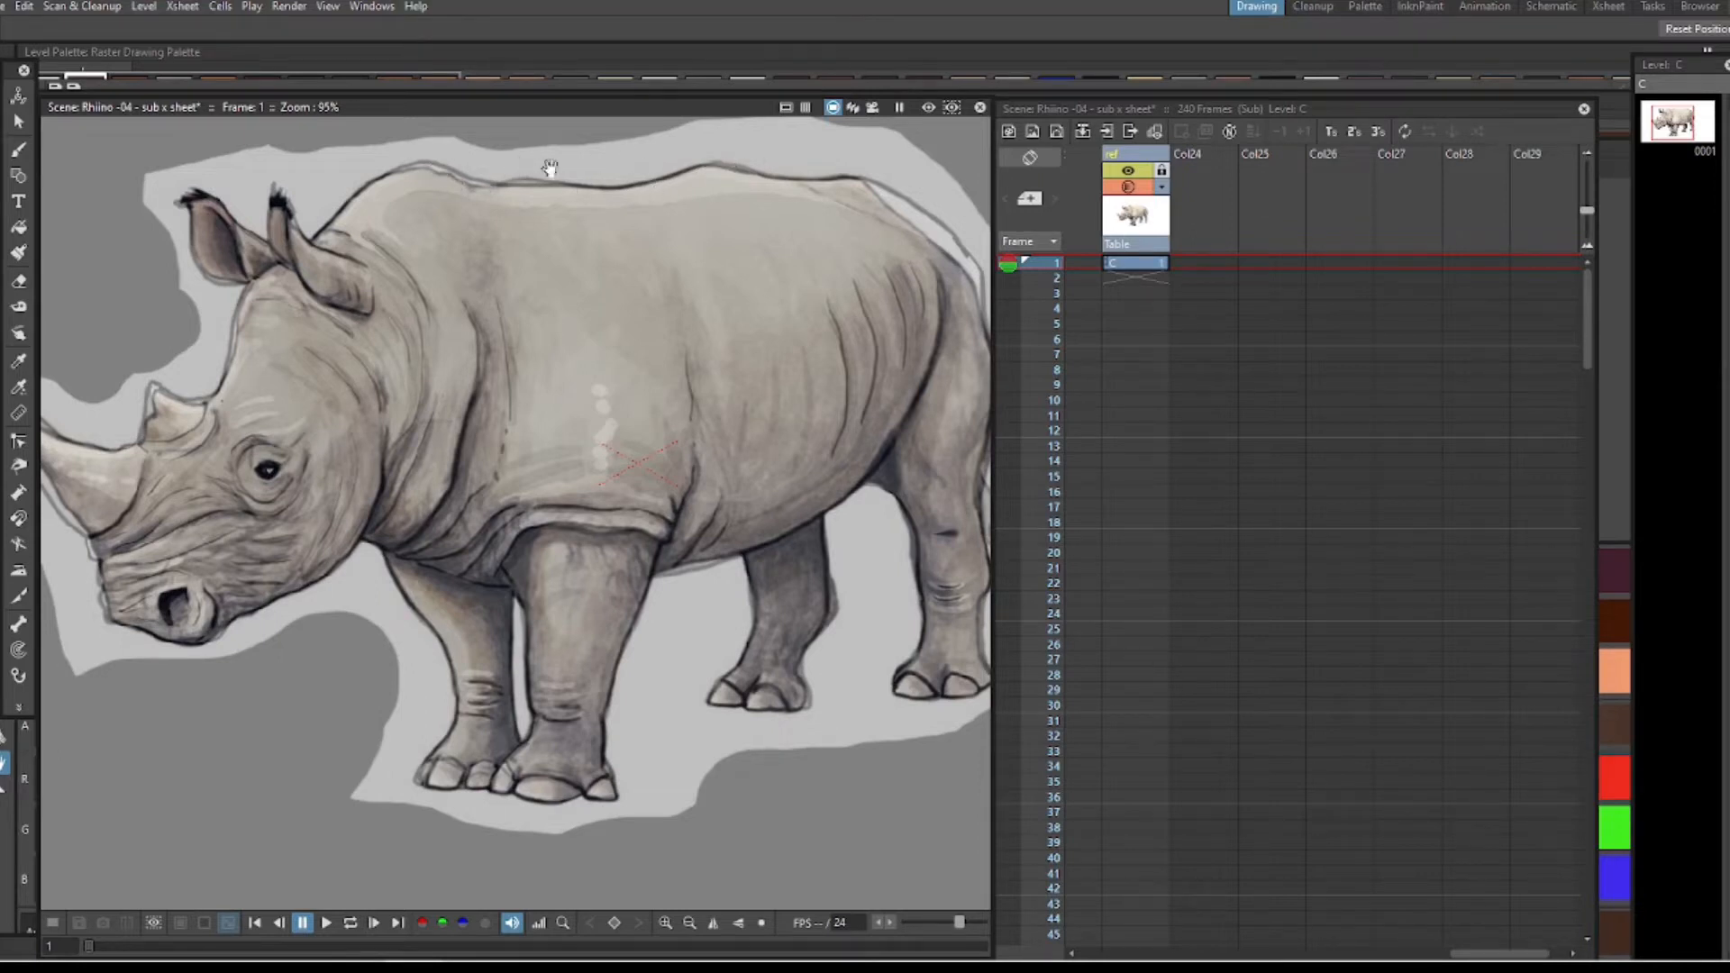
pyautogui.moveTo(942, 188); pyautogui.dragTo(750, 199)
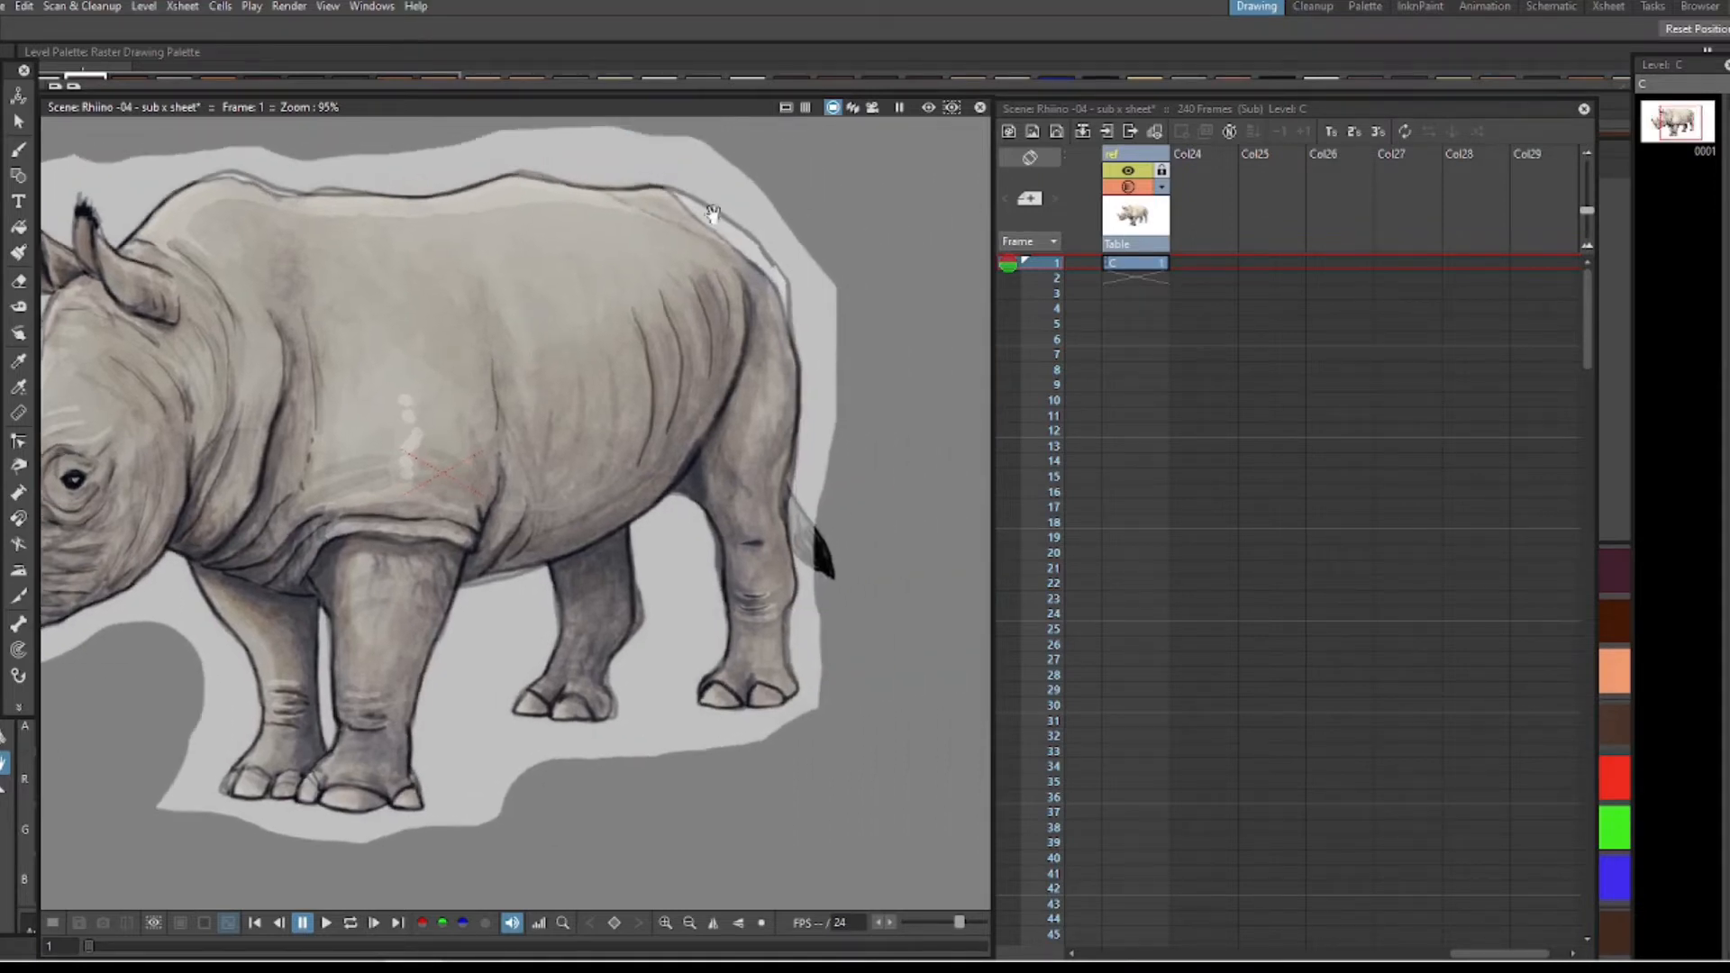
pyautogui.moveTo(732, 380); pyautogui.dragTo(793, 386)
pyautogui.moveTo(685, 423); pyautogui.dragTo(752, 429)
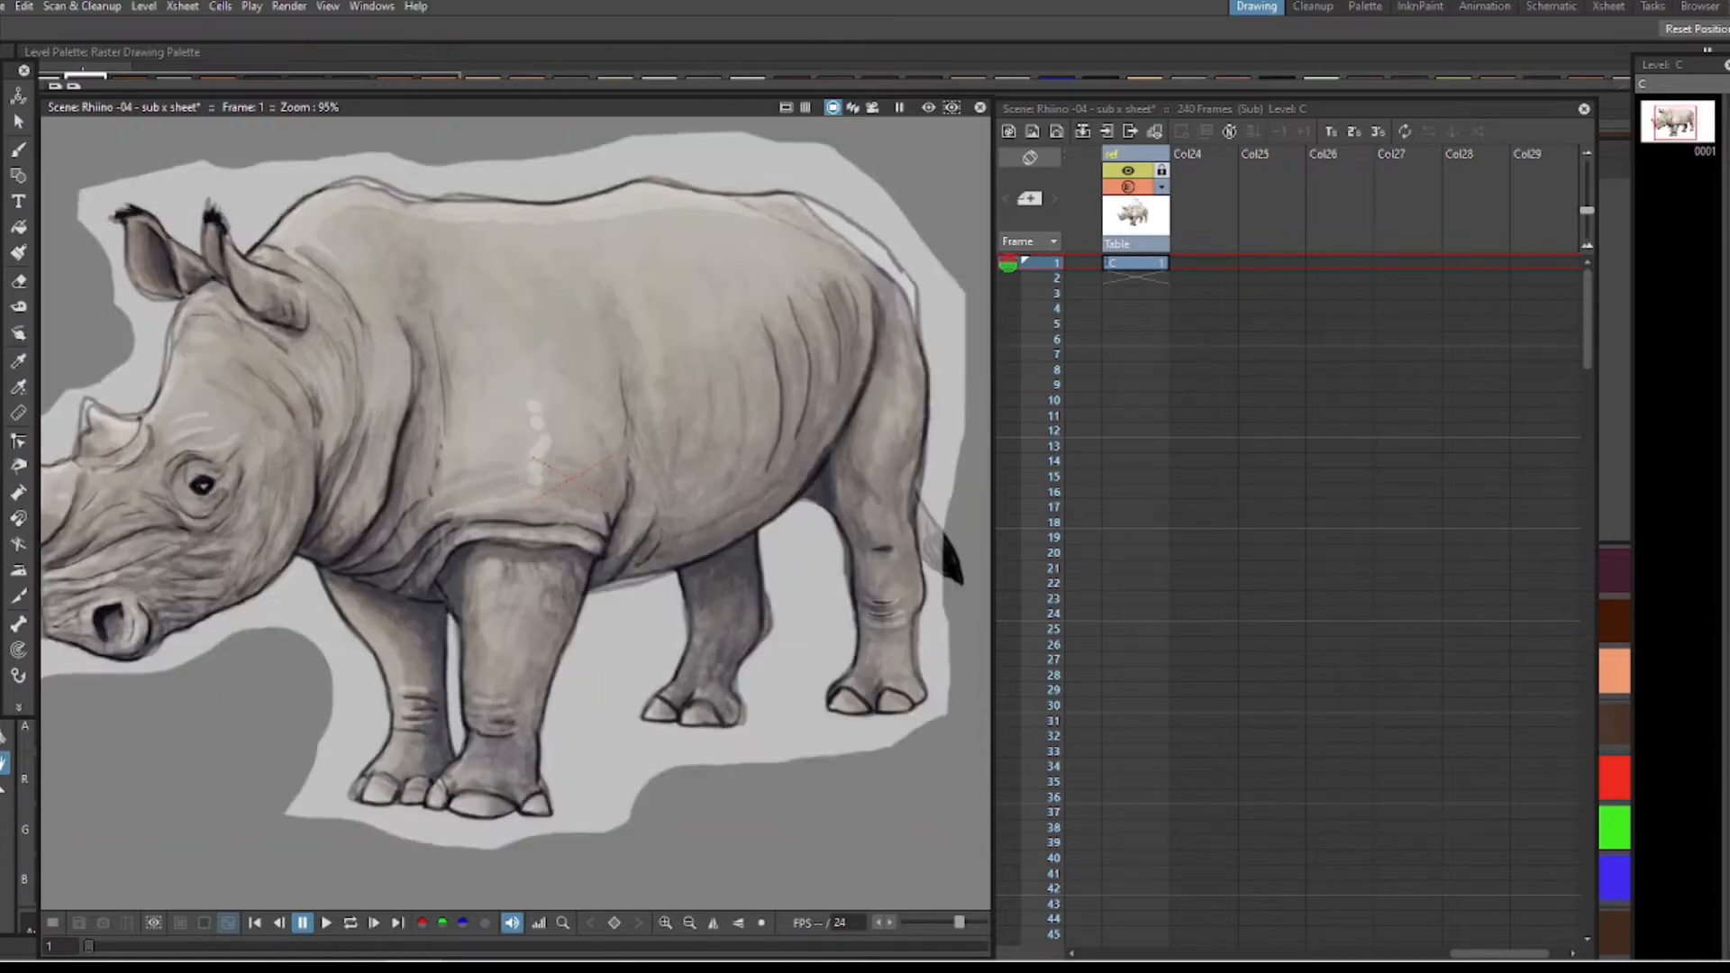
pyautogui.click(1135, 188)
pyautogui.click(1128, 187)
# - Toggle the visibility of the back ear and the two back leg columns off and on to identify each part
pyautogui.scroll(-5, 812, 510)
pyautogui.moveTo(1487, 954); pyautogui.dragTo(1198, 954)
pyautogui.click(1350, 187)
pyautogui.click(1227, 188)
pyautogui.click(1227, 187)
pyautogui.click(1364, 189)
pyautogui.click(1363, 190)
pyautogui.click(1499, 188)
pyautogui.click(1499, 188)
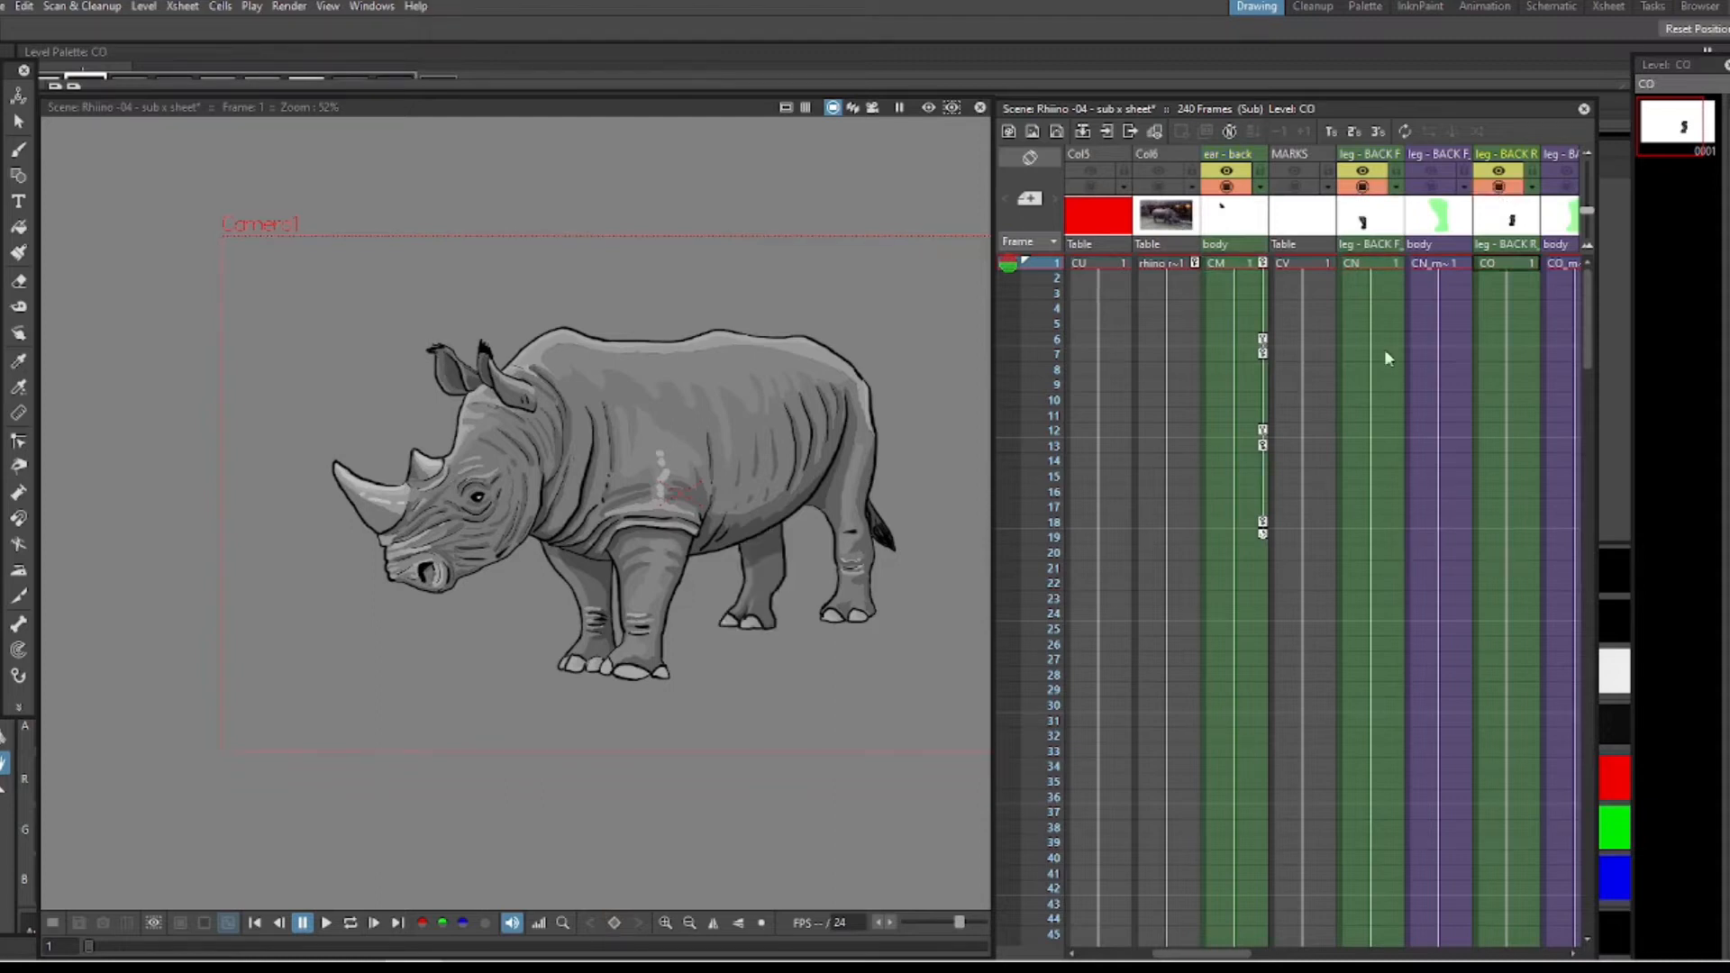
# - Toggle the body column's visibility off and on to identify which parts of the rhino it contains
pyautogui.moveTo(1217, 954); pyautogui.dragTo(1307, 957)
pyautogui.click(1409, 188)
pyautogui.click(1409, 188)
pyautogui.moveTo(1284, 948); pyautogui.dragTo(1248, 952)
pyautogui.click(1415, 188)
pyautogui.click(1415, 187)
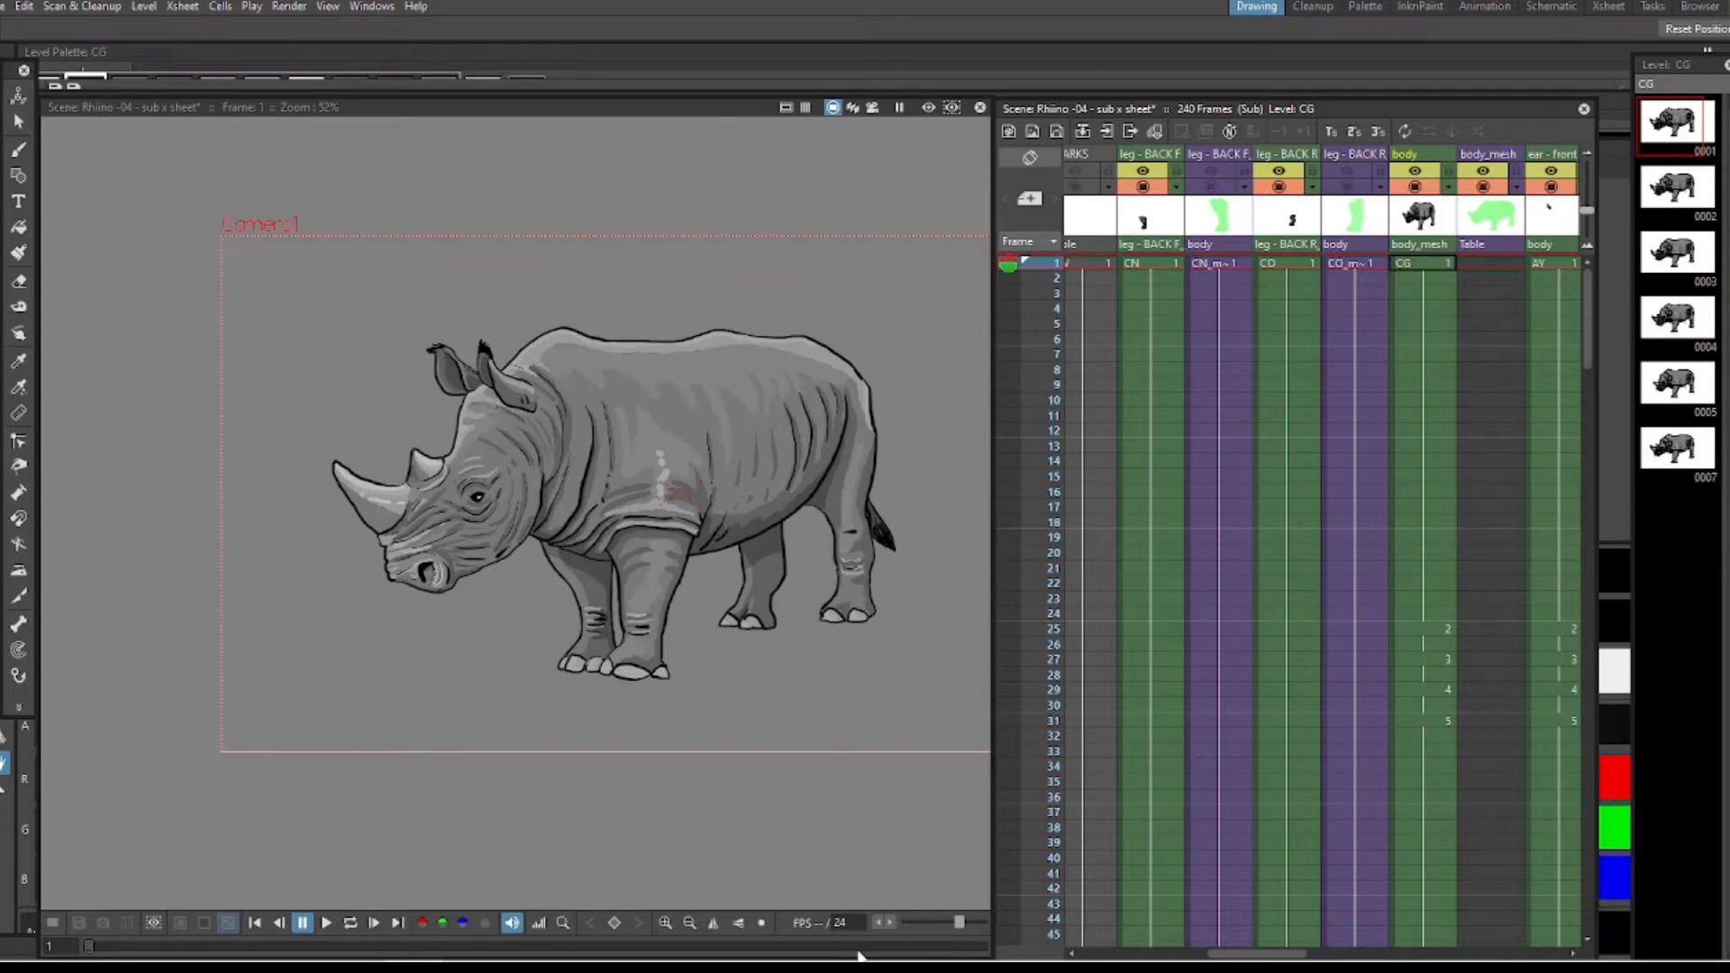
# - Scrub to frame 11, select frame 25 of the body column and review that level's drawings one by one
pyautogui.moveTo(90, 952)
pyautogui.mouseDown()
pyautogui.moveTo(140, 949)
pyautogui.moveTo(40, 939)
pyautogui.moveTo(241, 955)
pyautogui.moveTo(124, 955)
pyautogui.mouseUp()
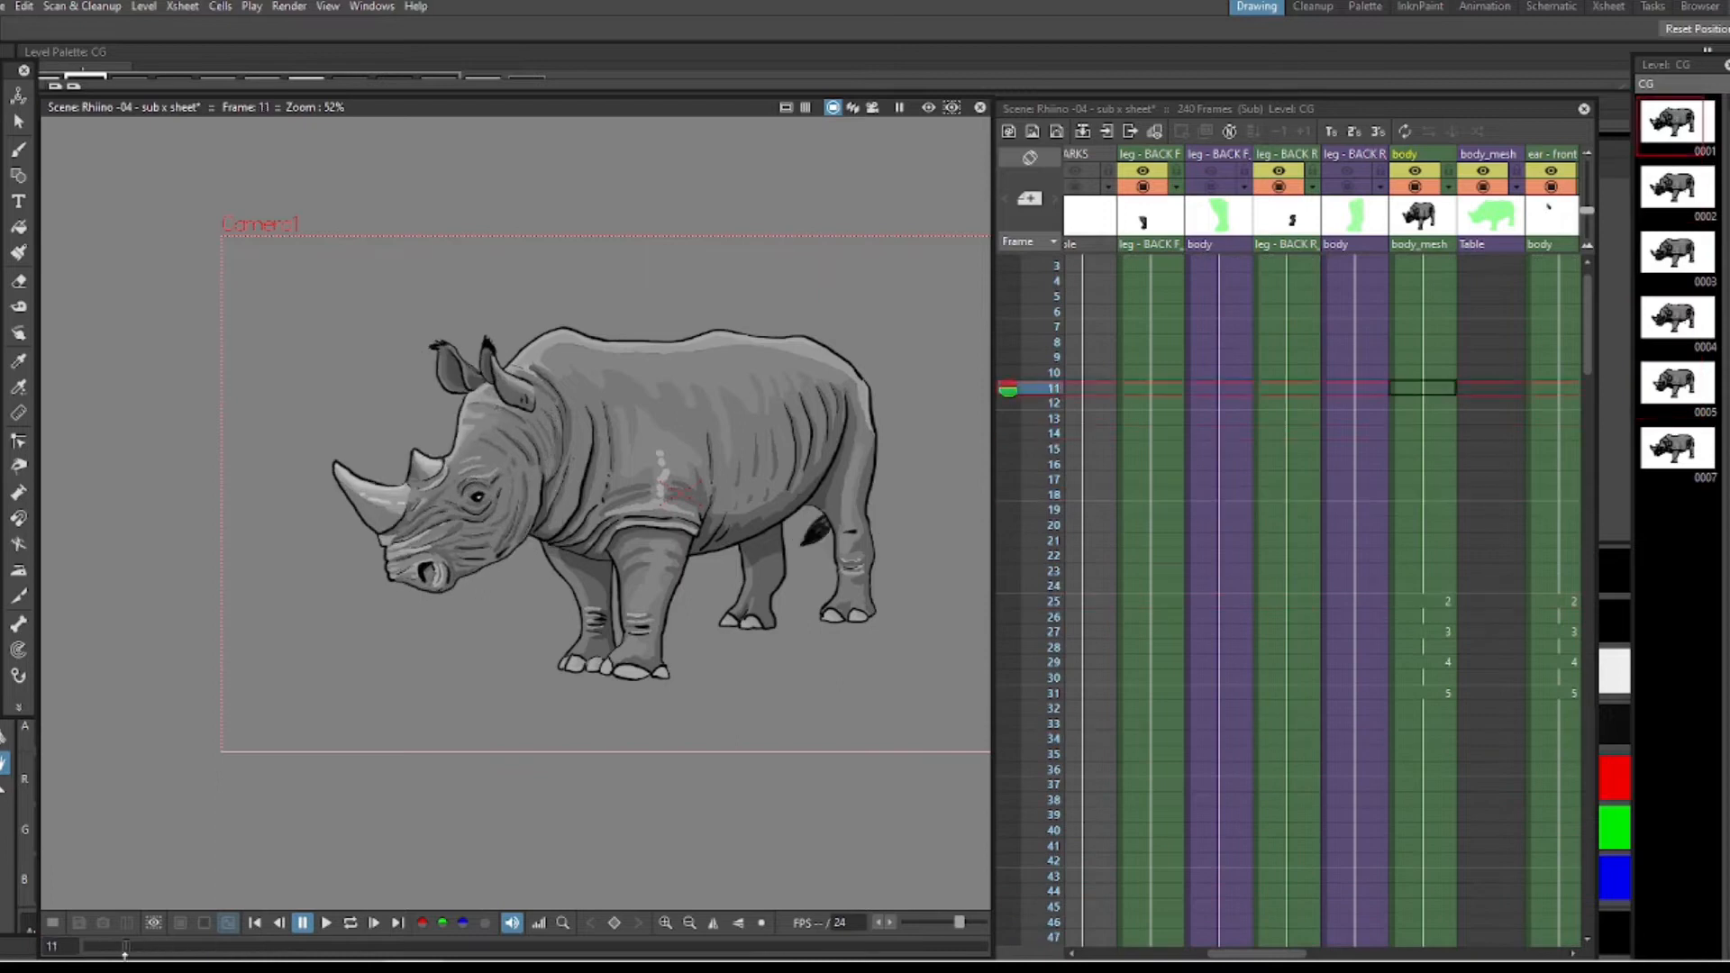
pyautogui.click(1424, 572)
pyautogui.click(1420, 586)
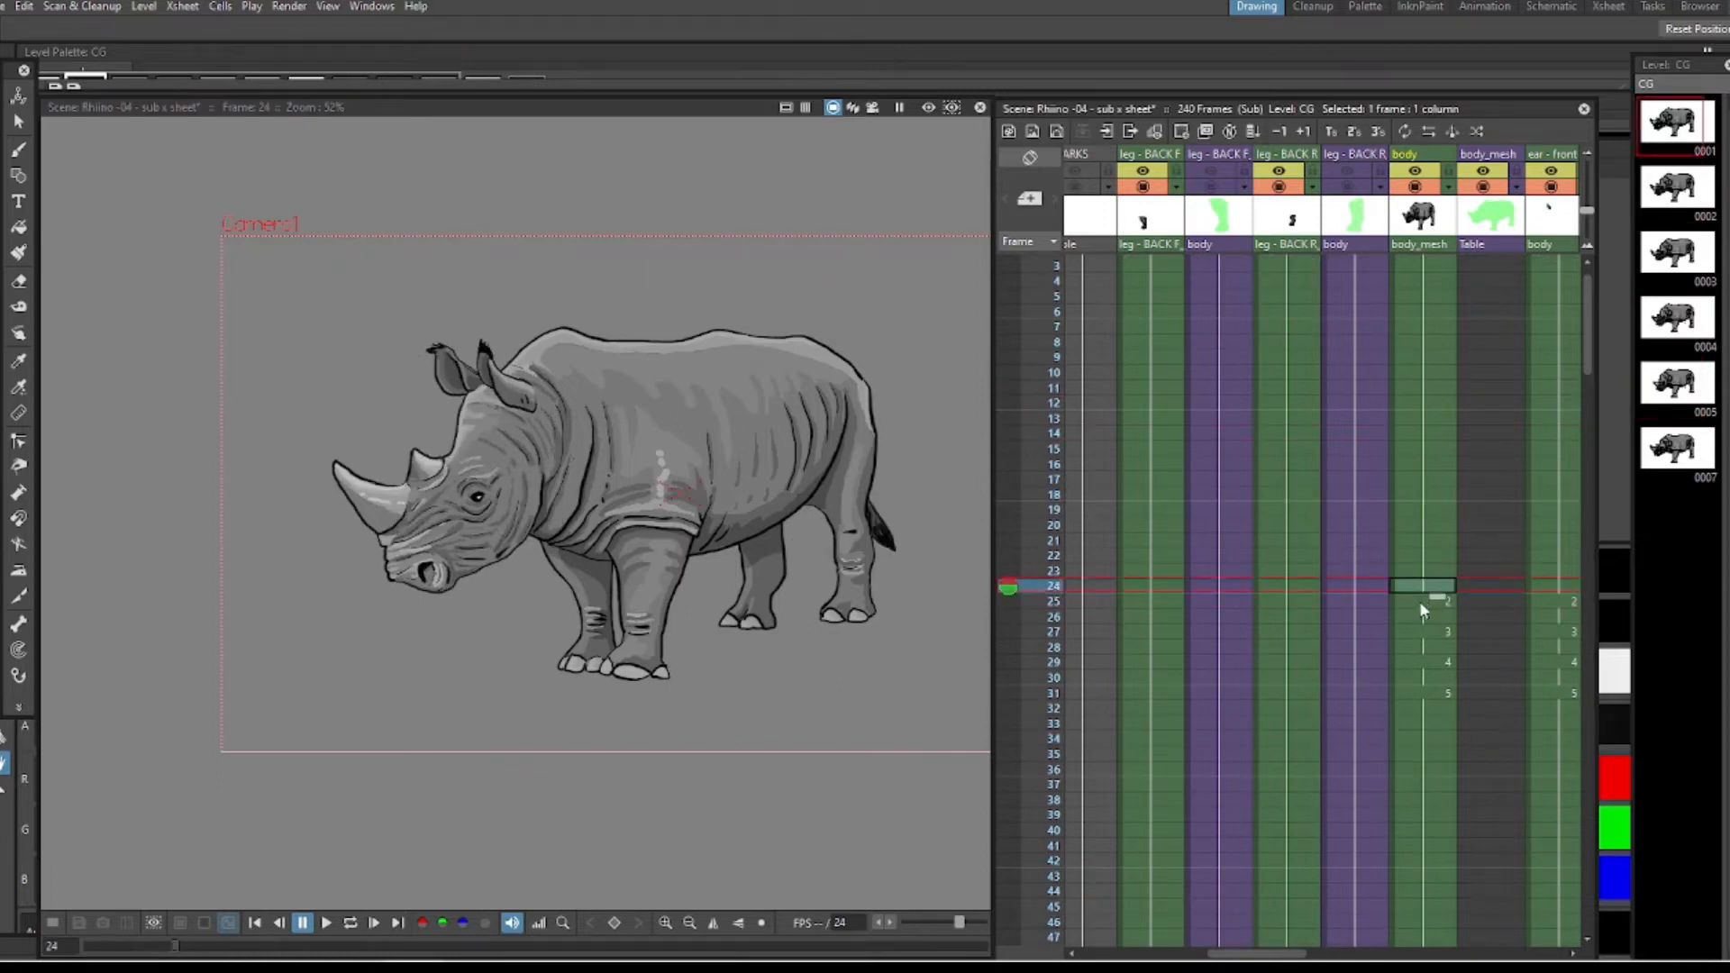
pyautogui.click(1419, 602)
pyautogui.click(1681, 189)
pyautogui.click(1676, 261)
pyautogui.press('Down')
pyautogui.press('Down')
pyautogui.press('Down')
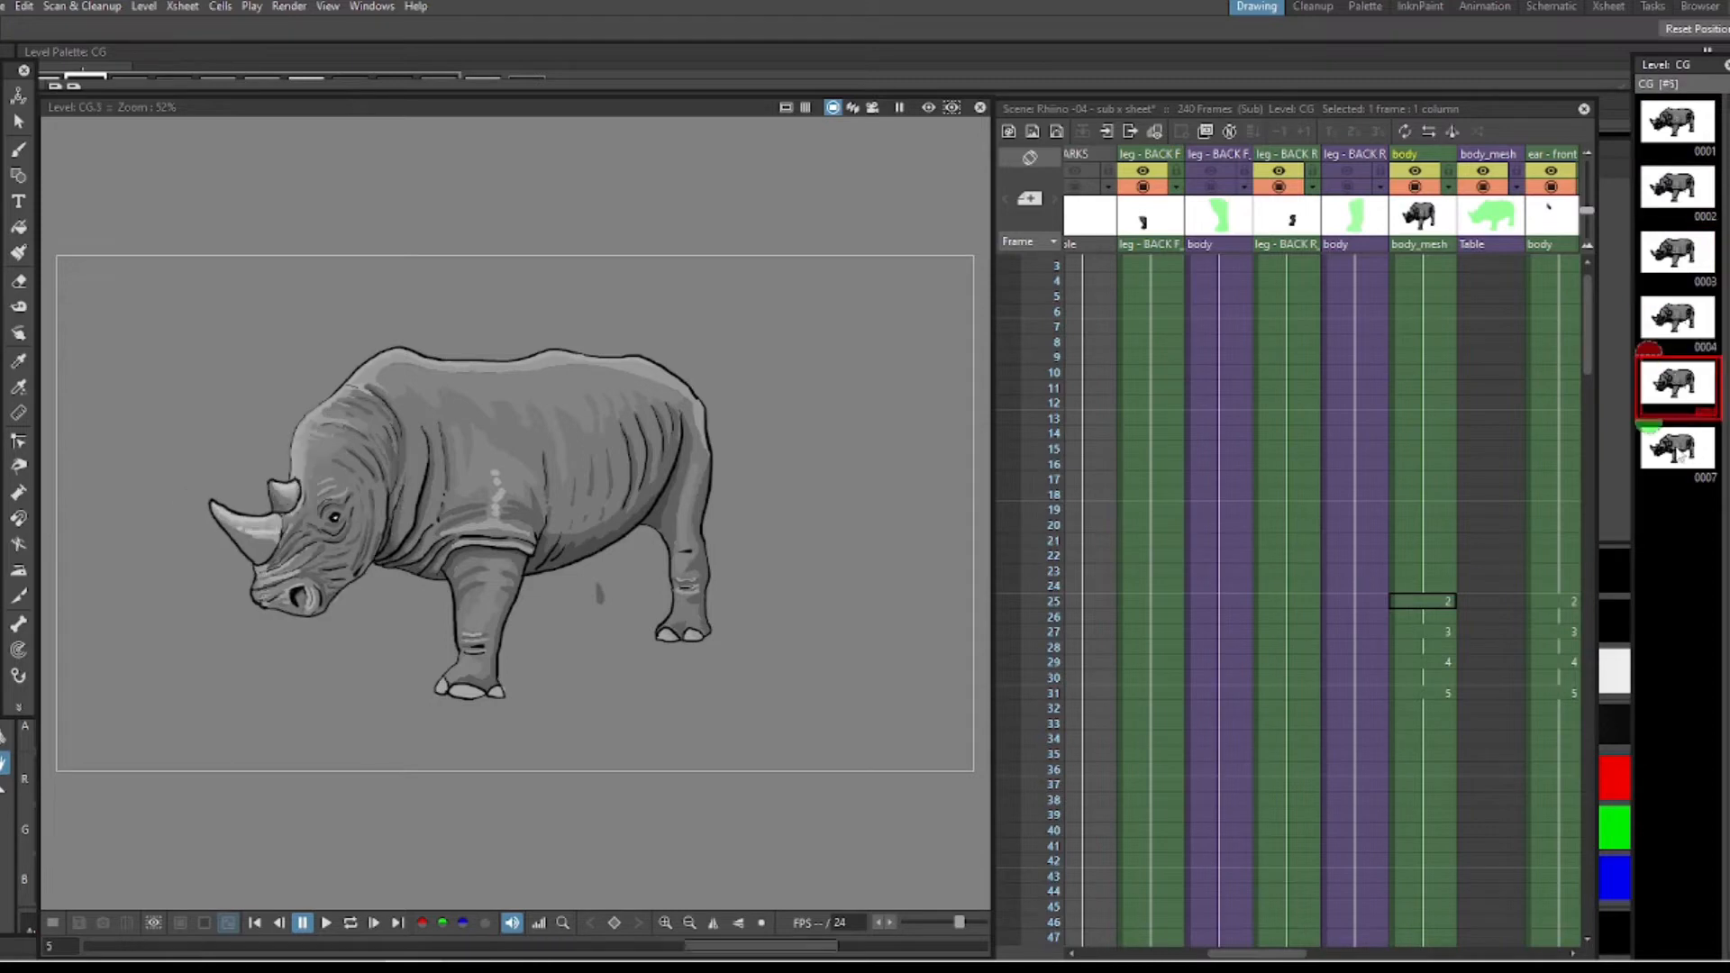
pyautogui.click(1691, 128)
# - Scrub the scene from frame 32 back to frame 8 and examine the front ear's replacement drawings at frame 25
pyautogui.click(1354, 707)
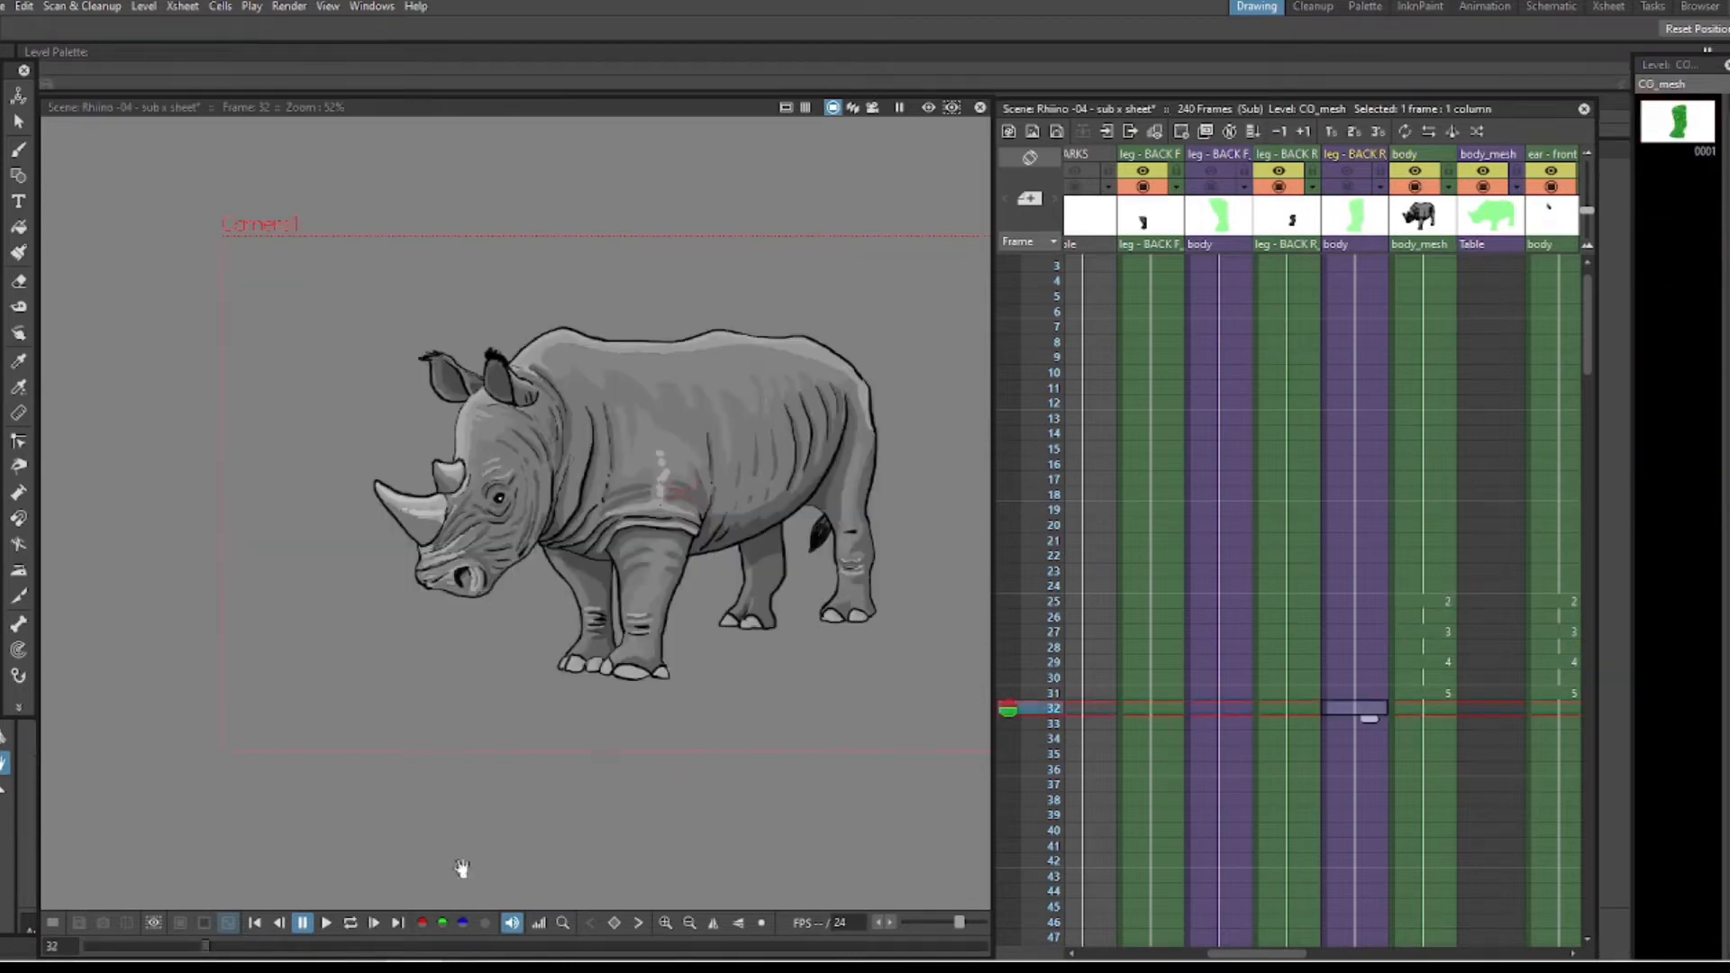
pyautogui.moveTo(213, 947); pyautogui.dragTo(101, 946)
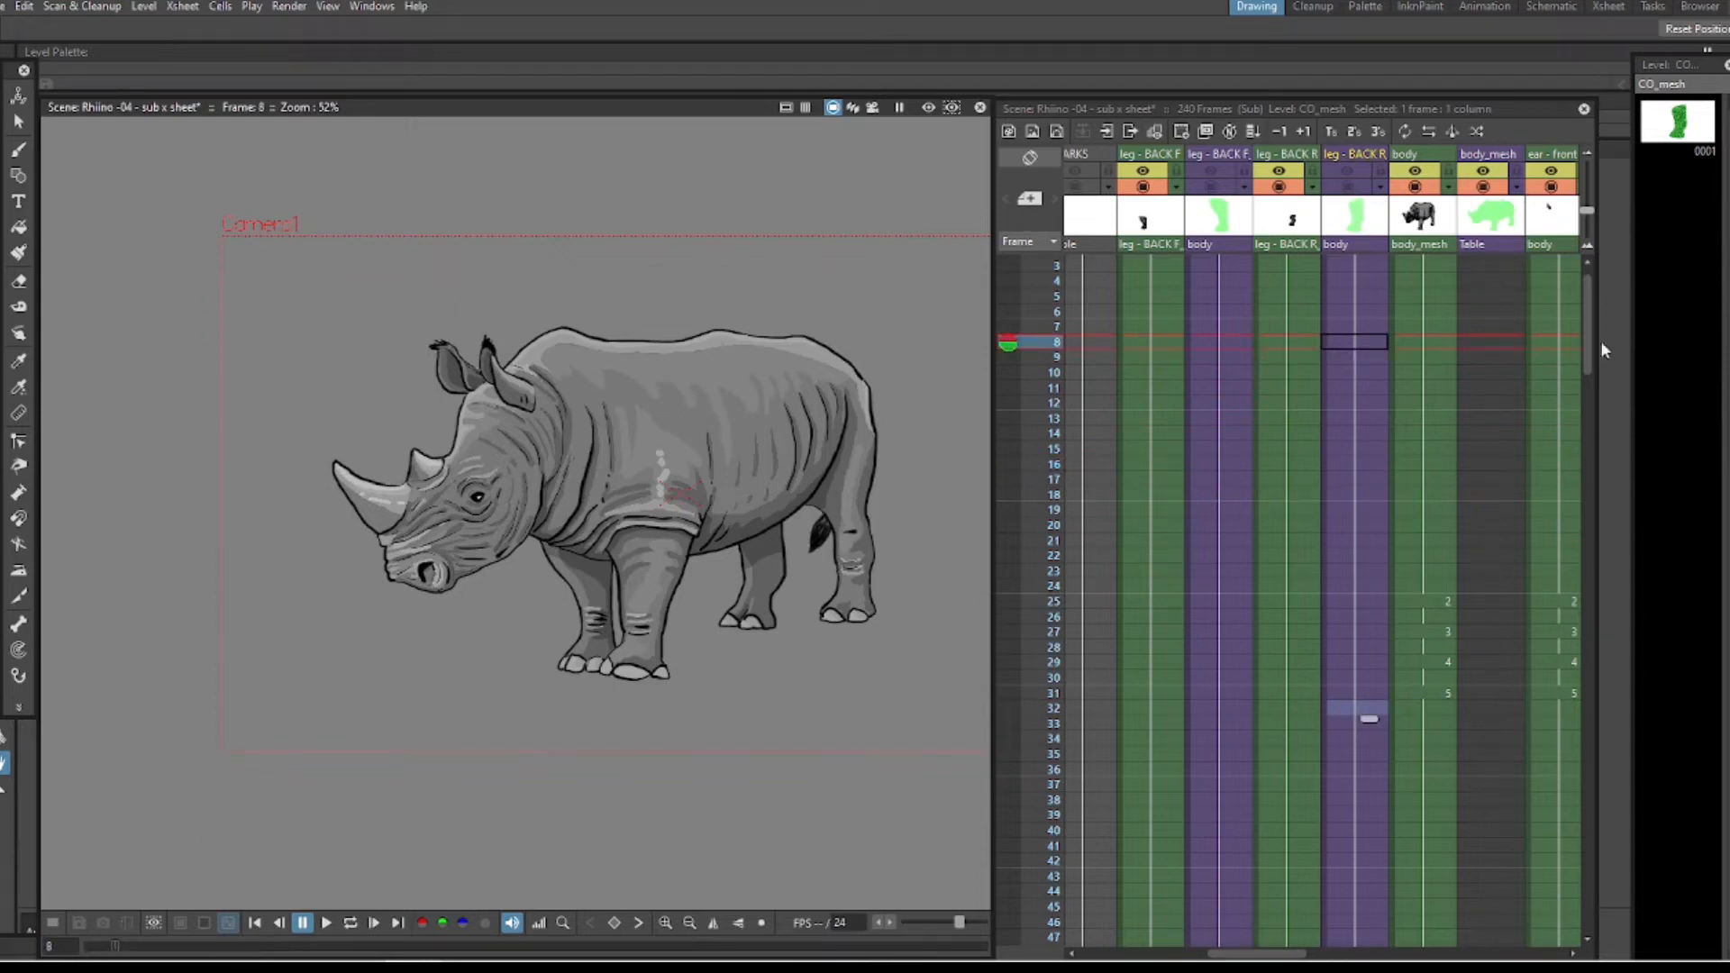
pyautogui.click(1562, 602)
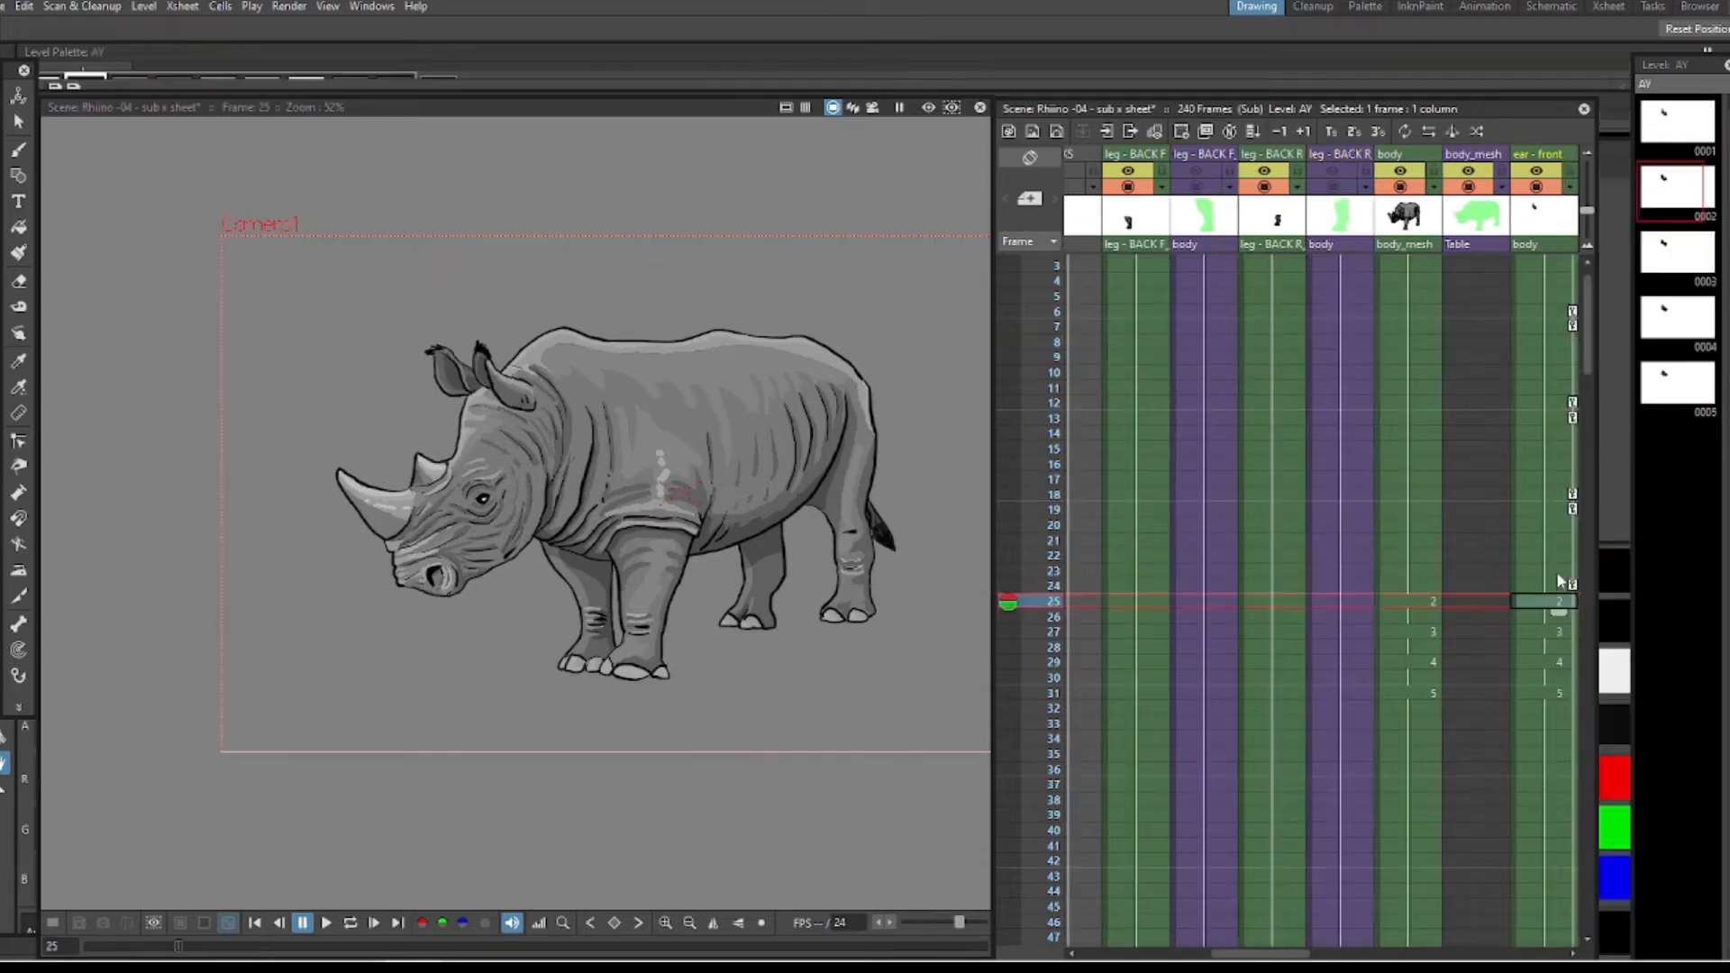
pyautogui.click(1682, 194)
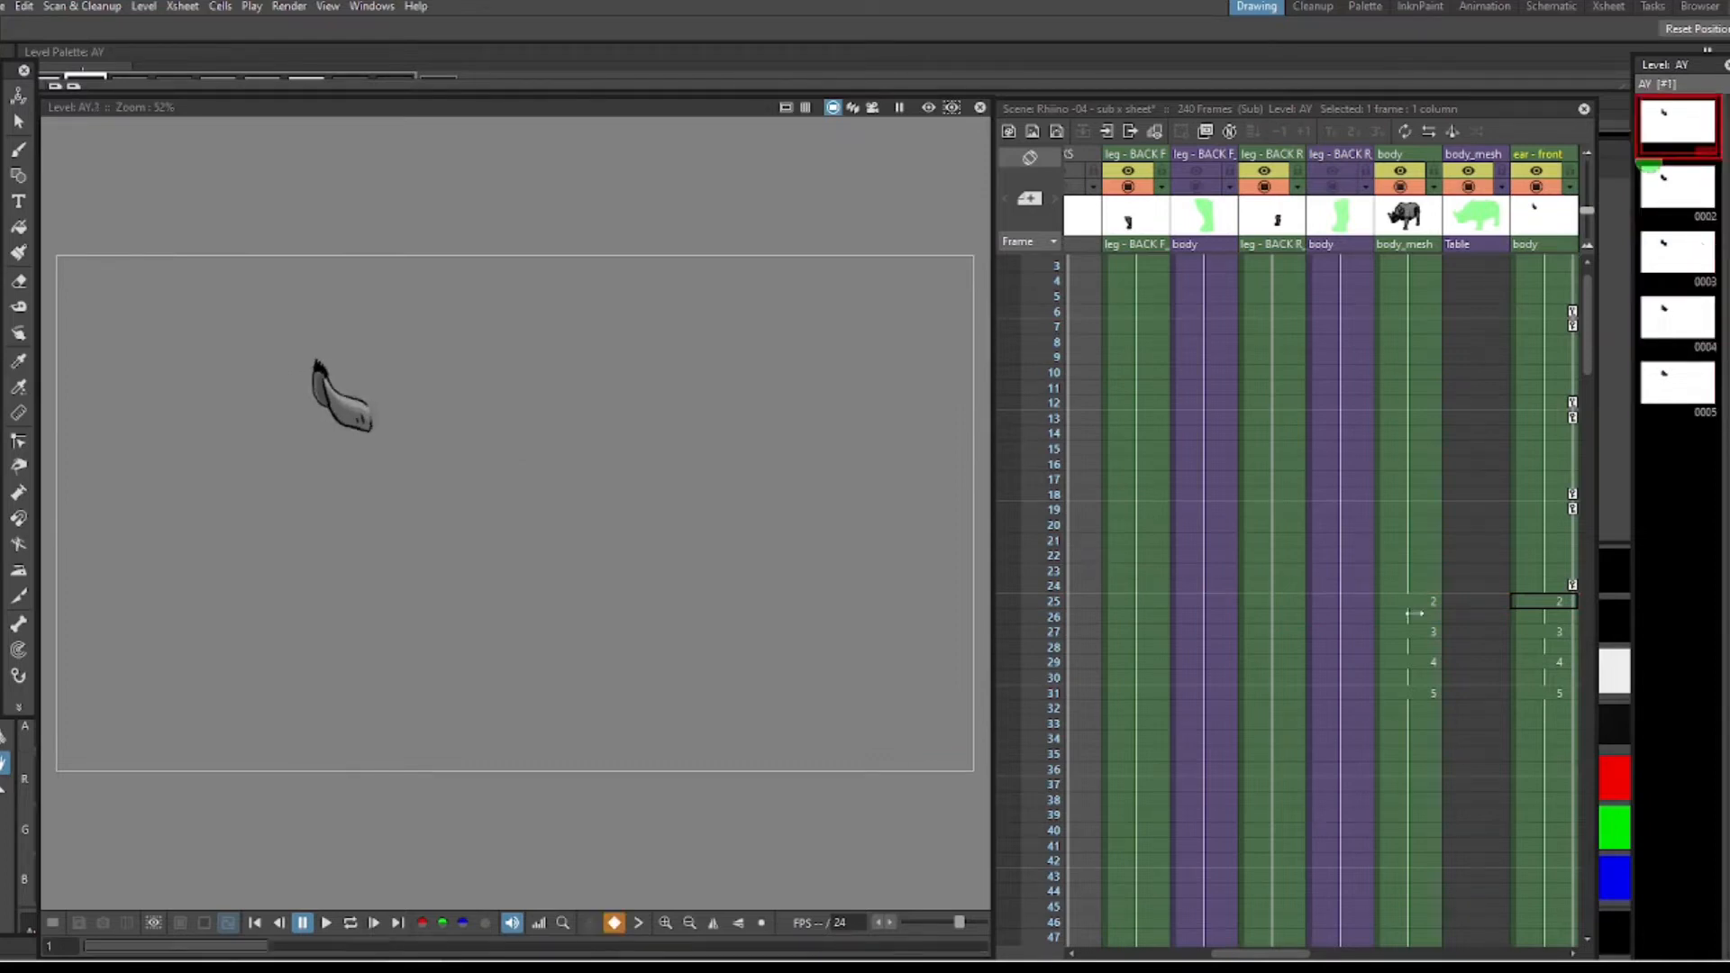
# - Go to frame 4 and make the rhino ref 1 footage in Col6 visible in the camera view
pyautogui.click(1406, 266)
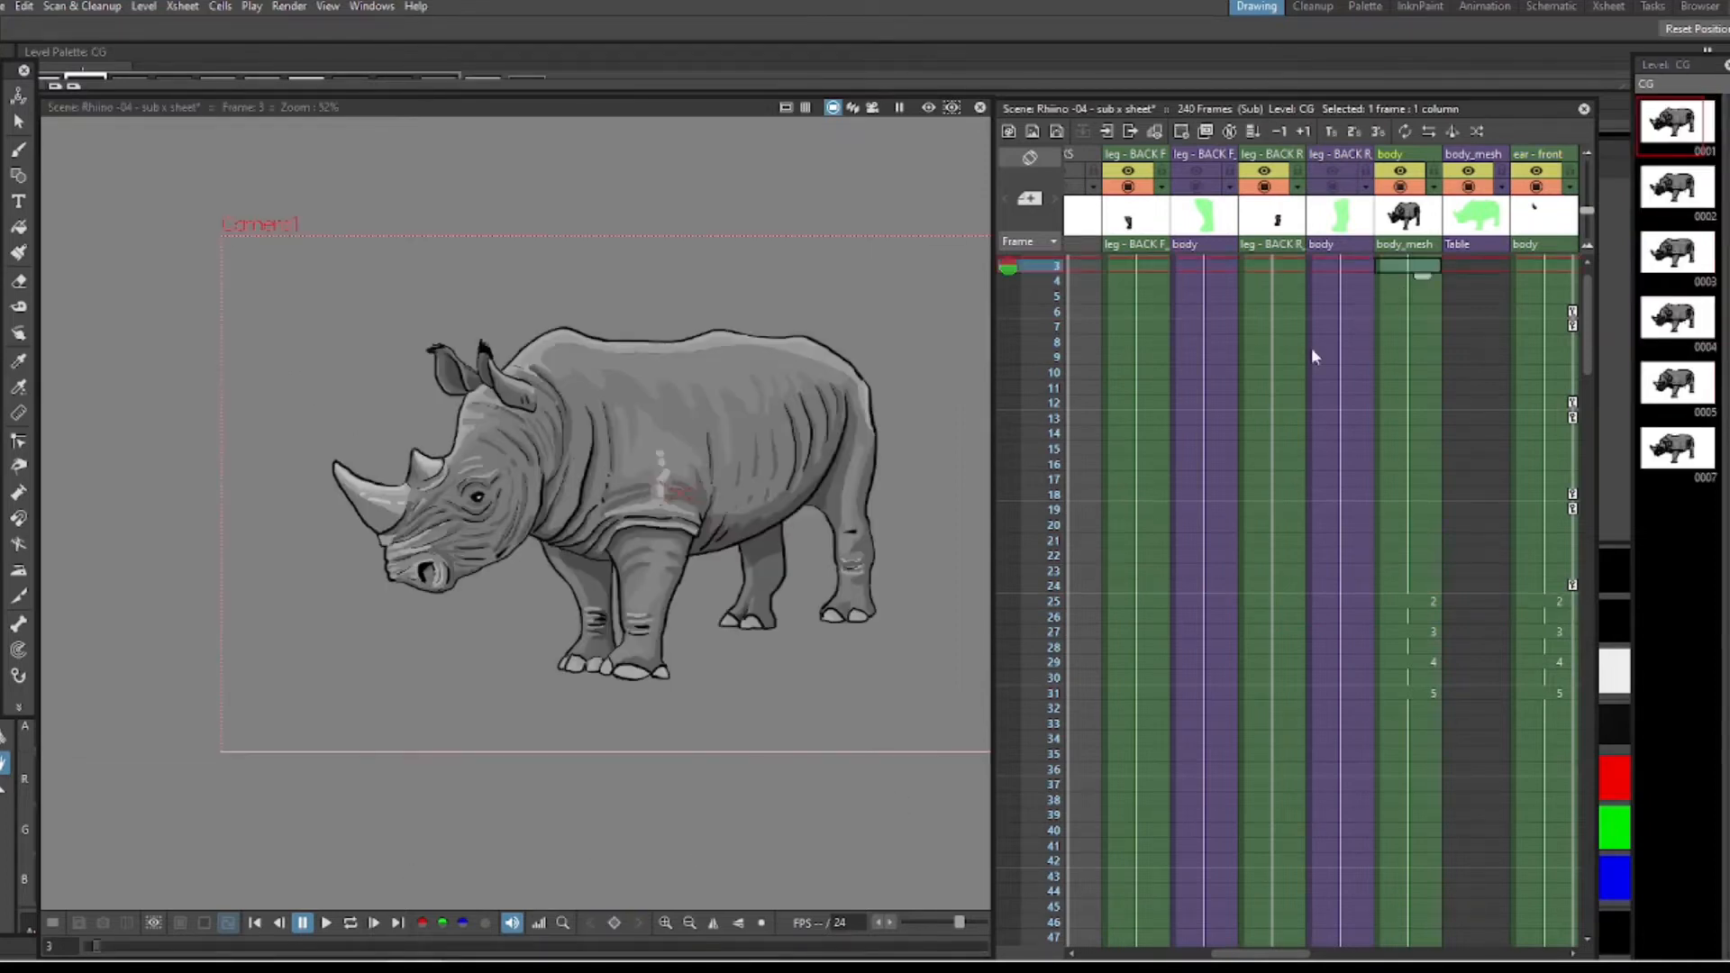
pyautogui.moveTo(1298, 954); pyautogui.dragTo(1308, 954)
pyautogui.moveTo(97, 946)
pyautogui.mouseDown()
pyautogui.moveTo(156, 941)
pyautogui.moveTo(102, 940)
pyautogui.mouseUp()
pyautogui.moveTo(1291, 957); pyautogui.dragTo(1174, 950)
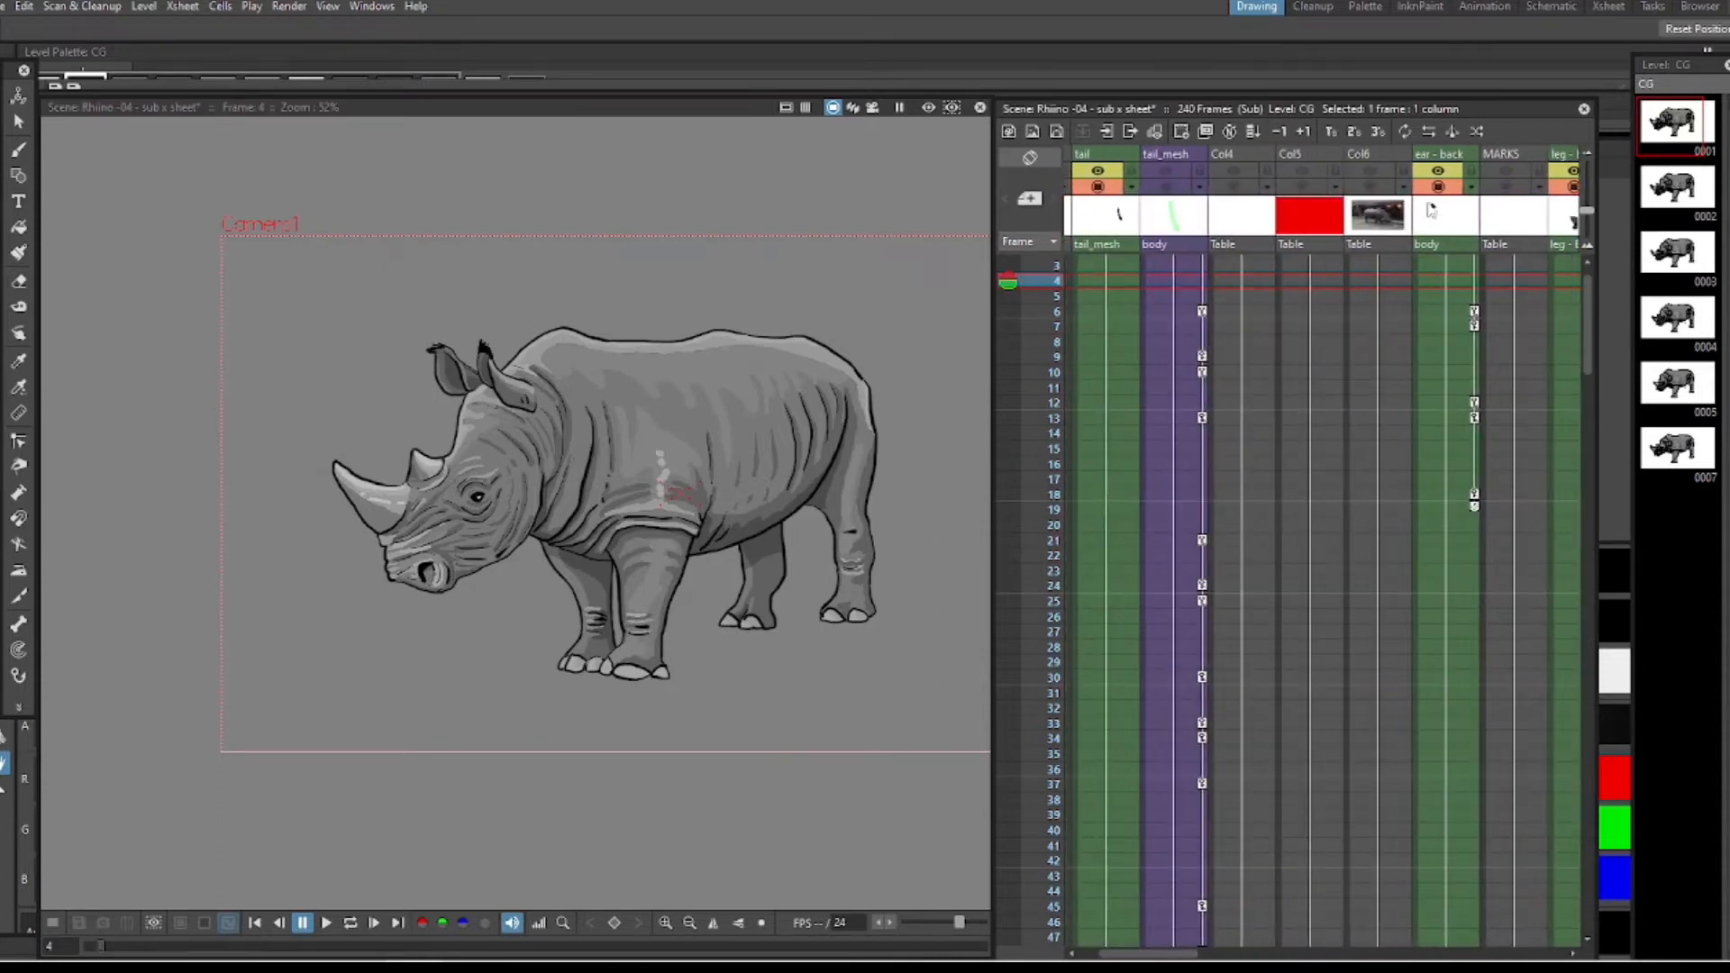
pyautogui.click(1371, 187)
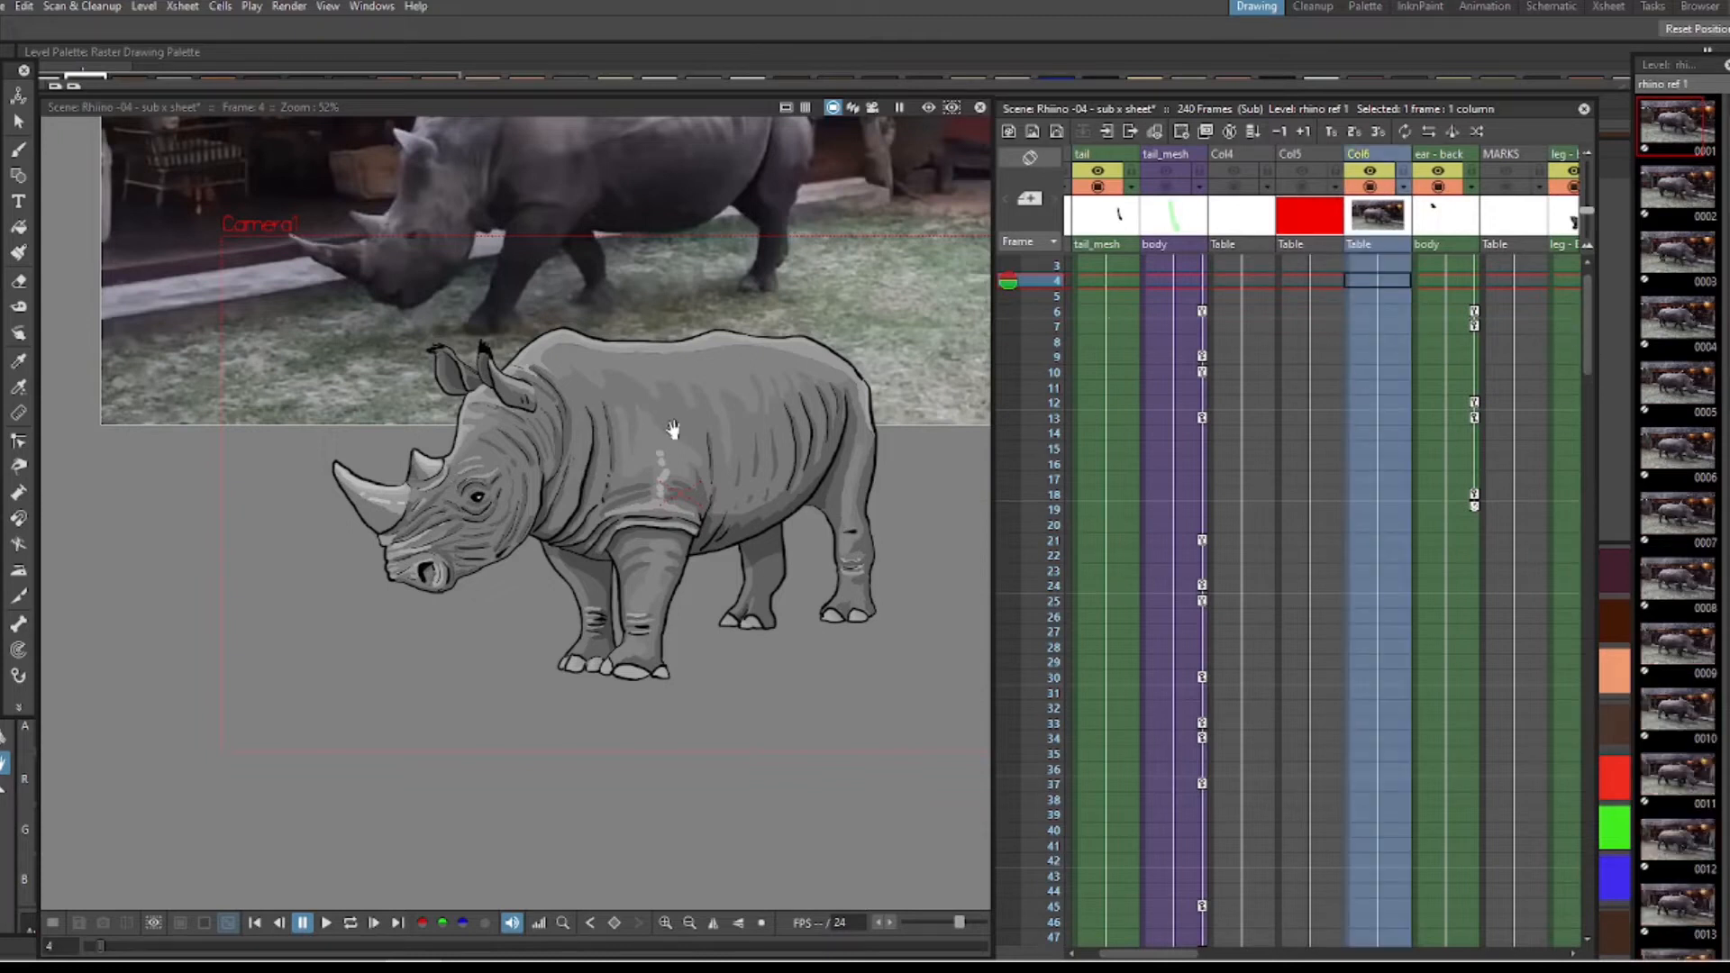
# - Play the rhino ref 1 footage from frame 4 beyond the rig's last frame, stop it and scrub the scene back
pyautogui.moveTo(673, 430); pyautogui.dragTo(699, 655)
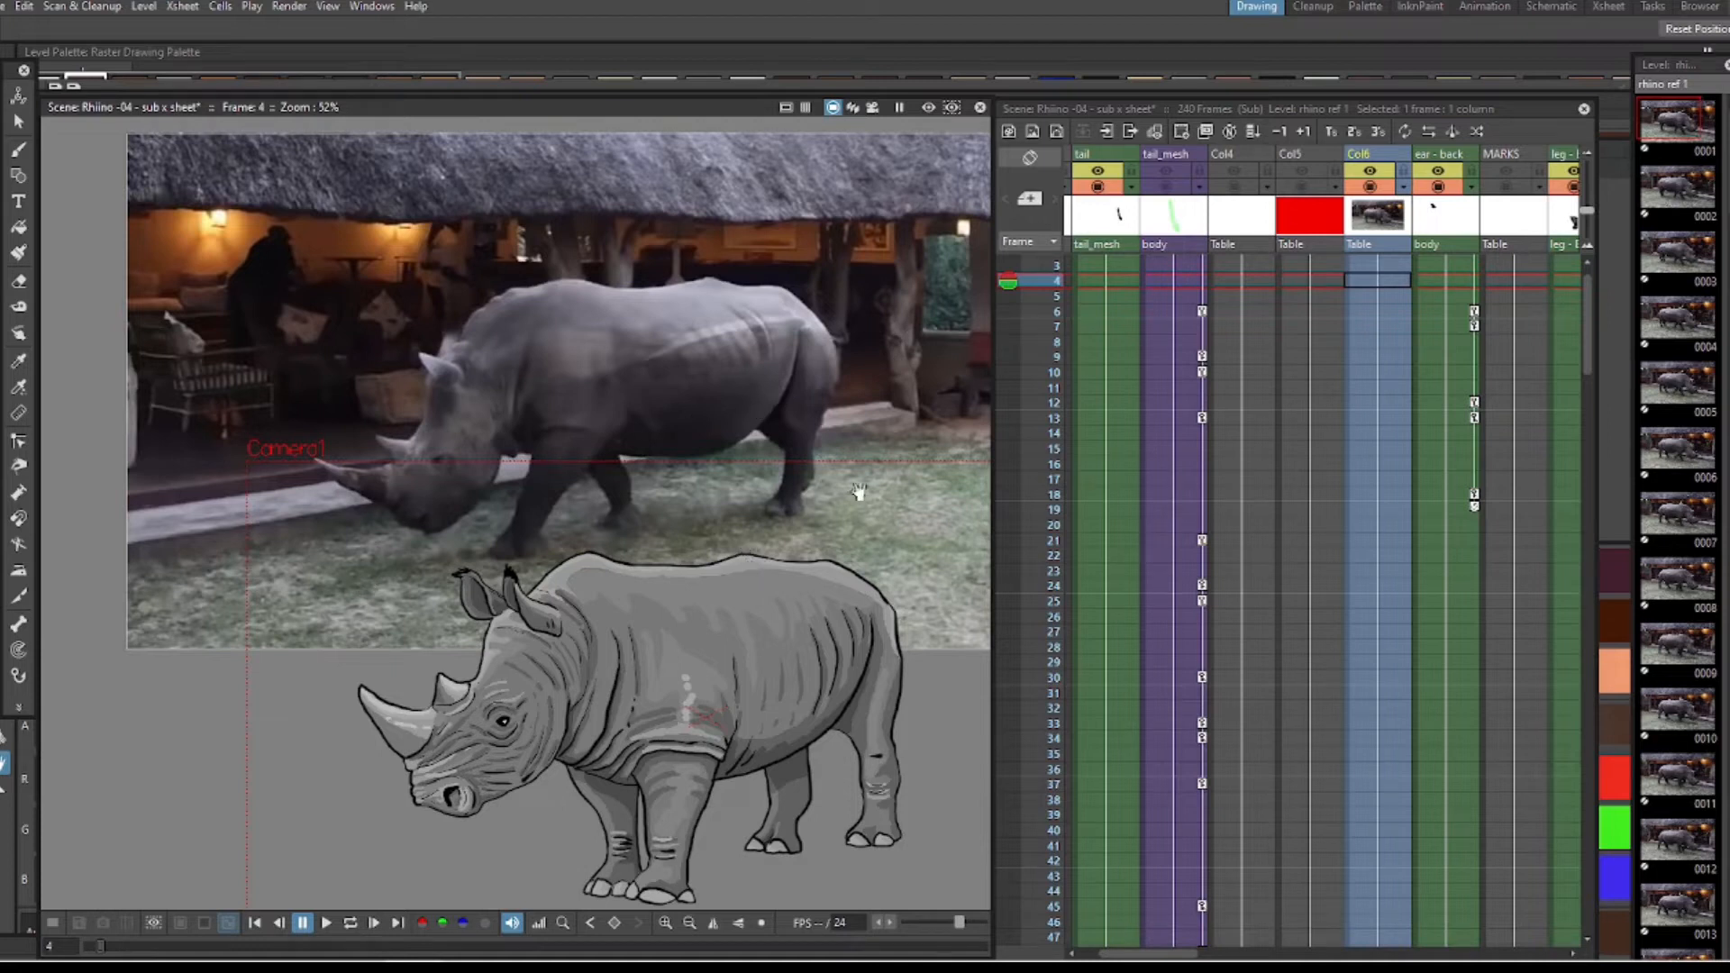
pyautogui.click(351, 928)
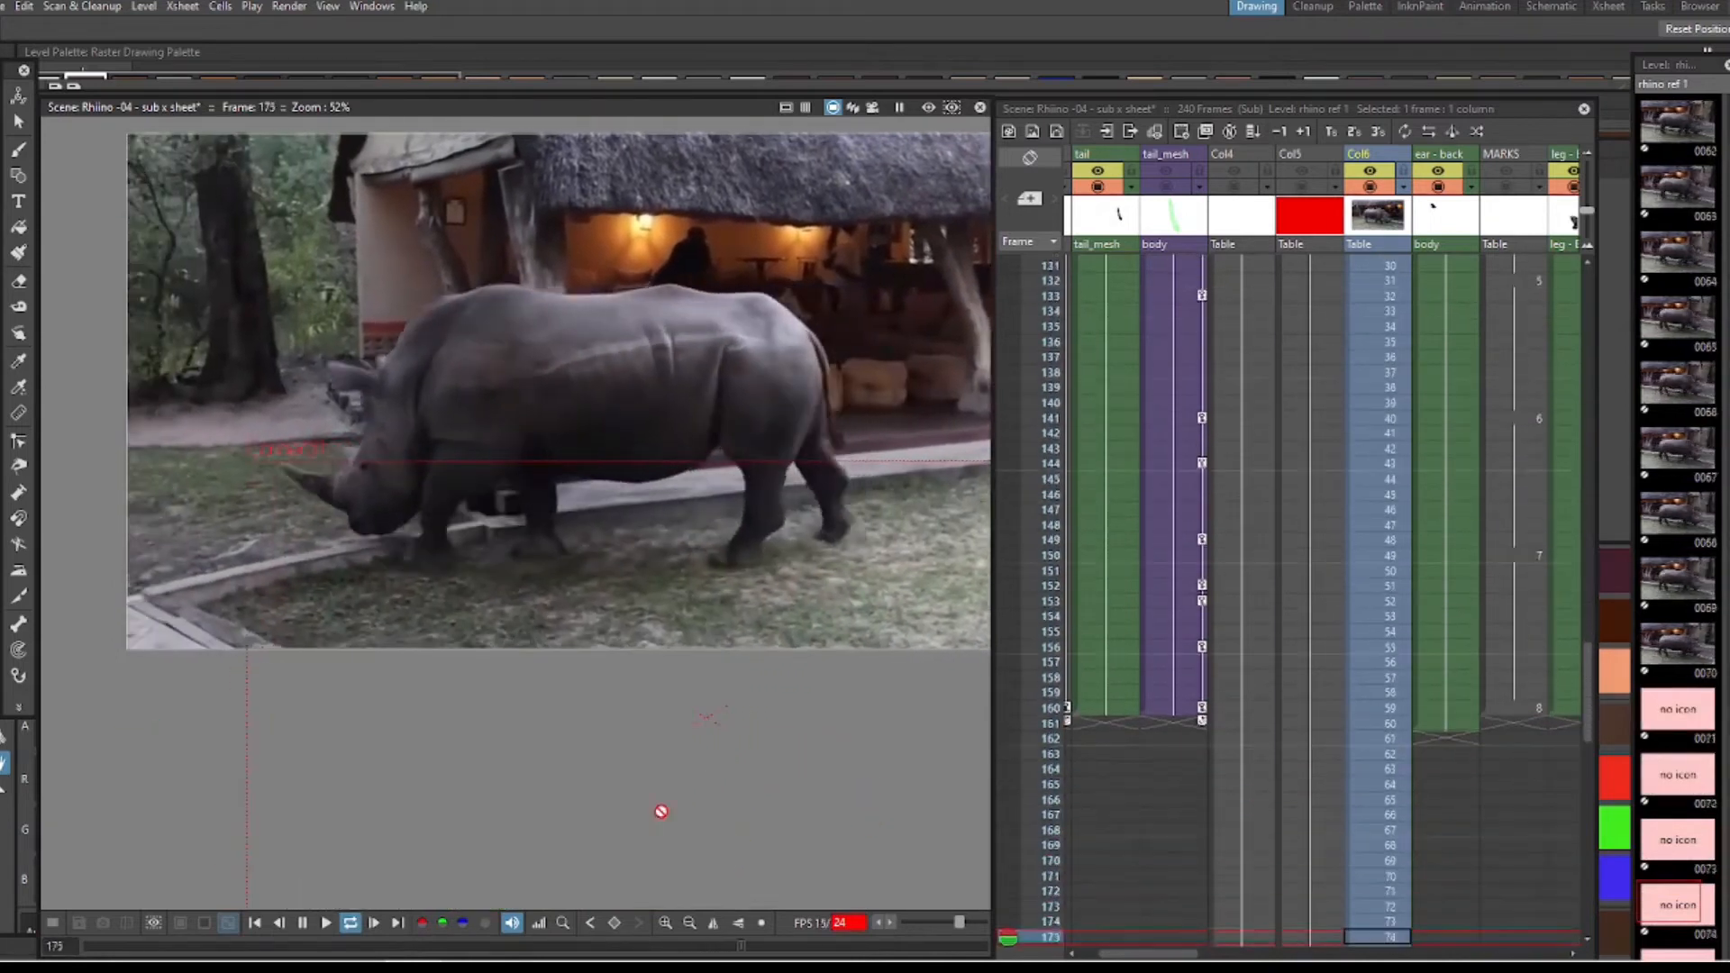
pyautogui.click(303, 923)
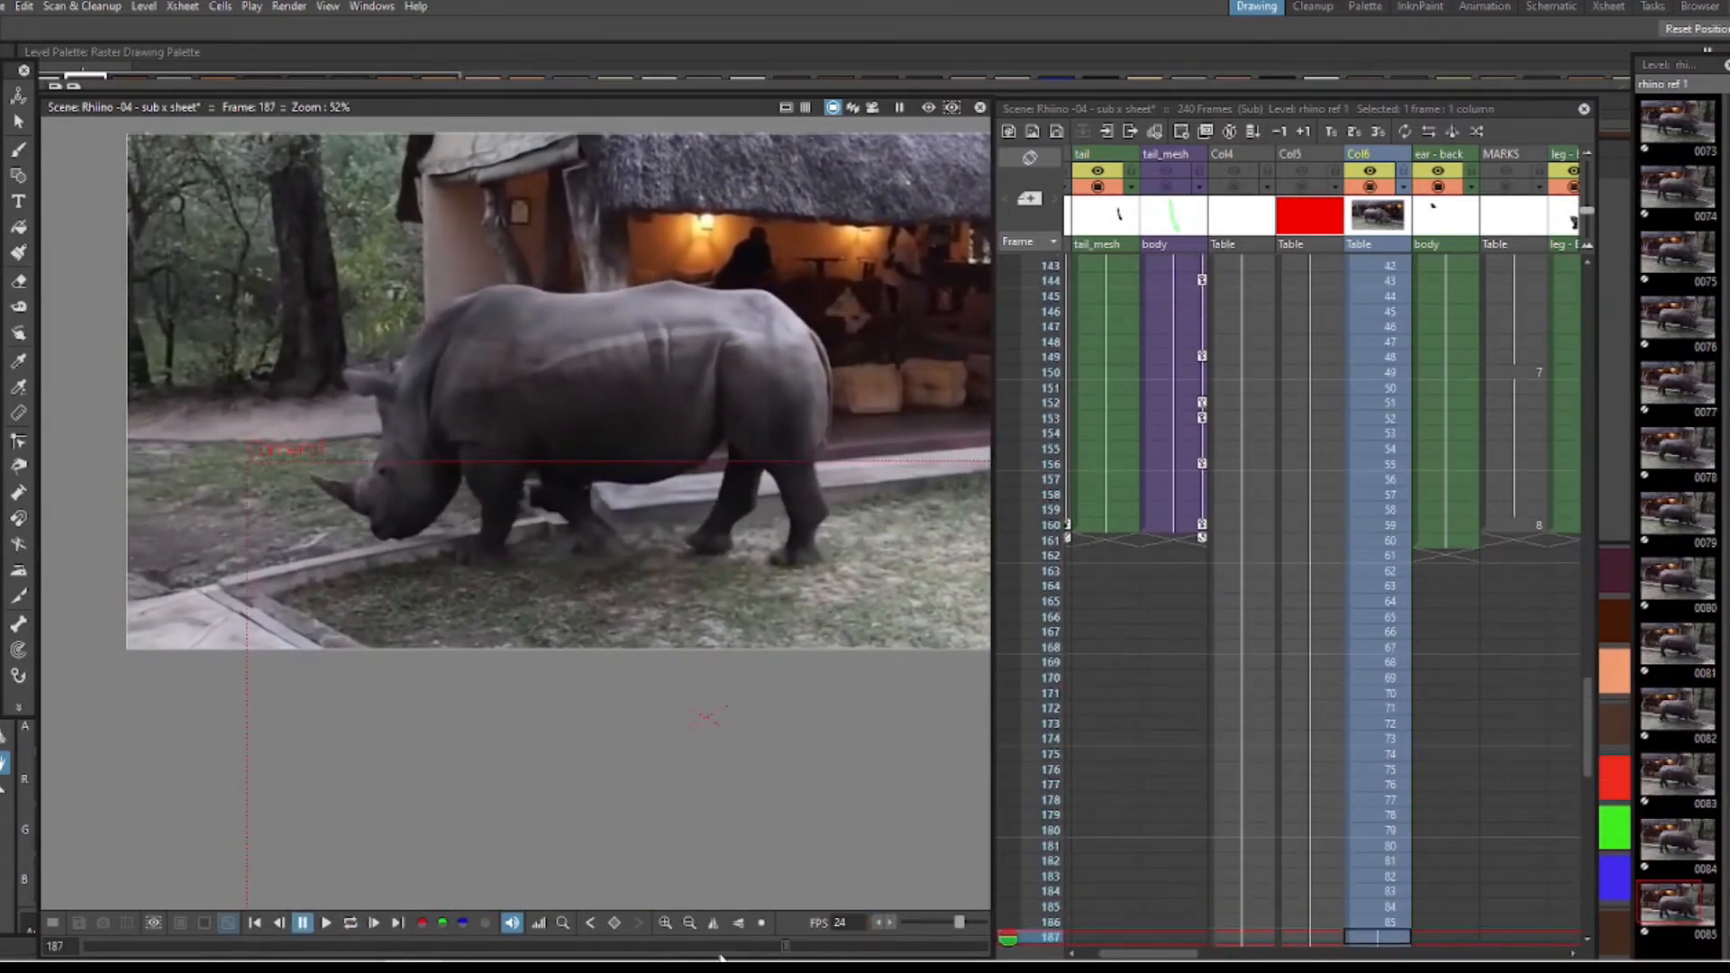
pyautogui.moveTo(784, 948); pyautogui.dragTo(451, 944)
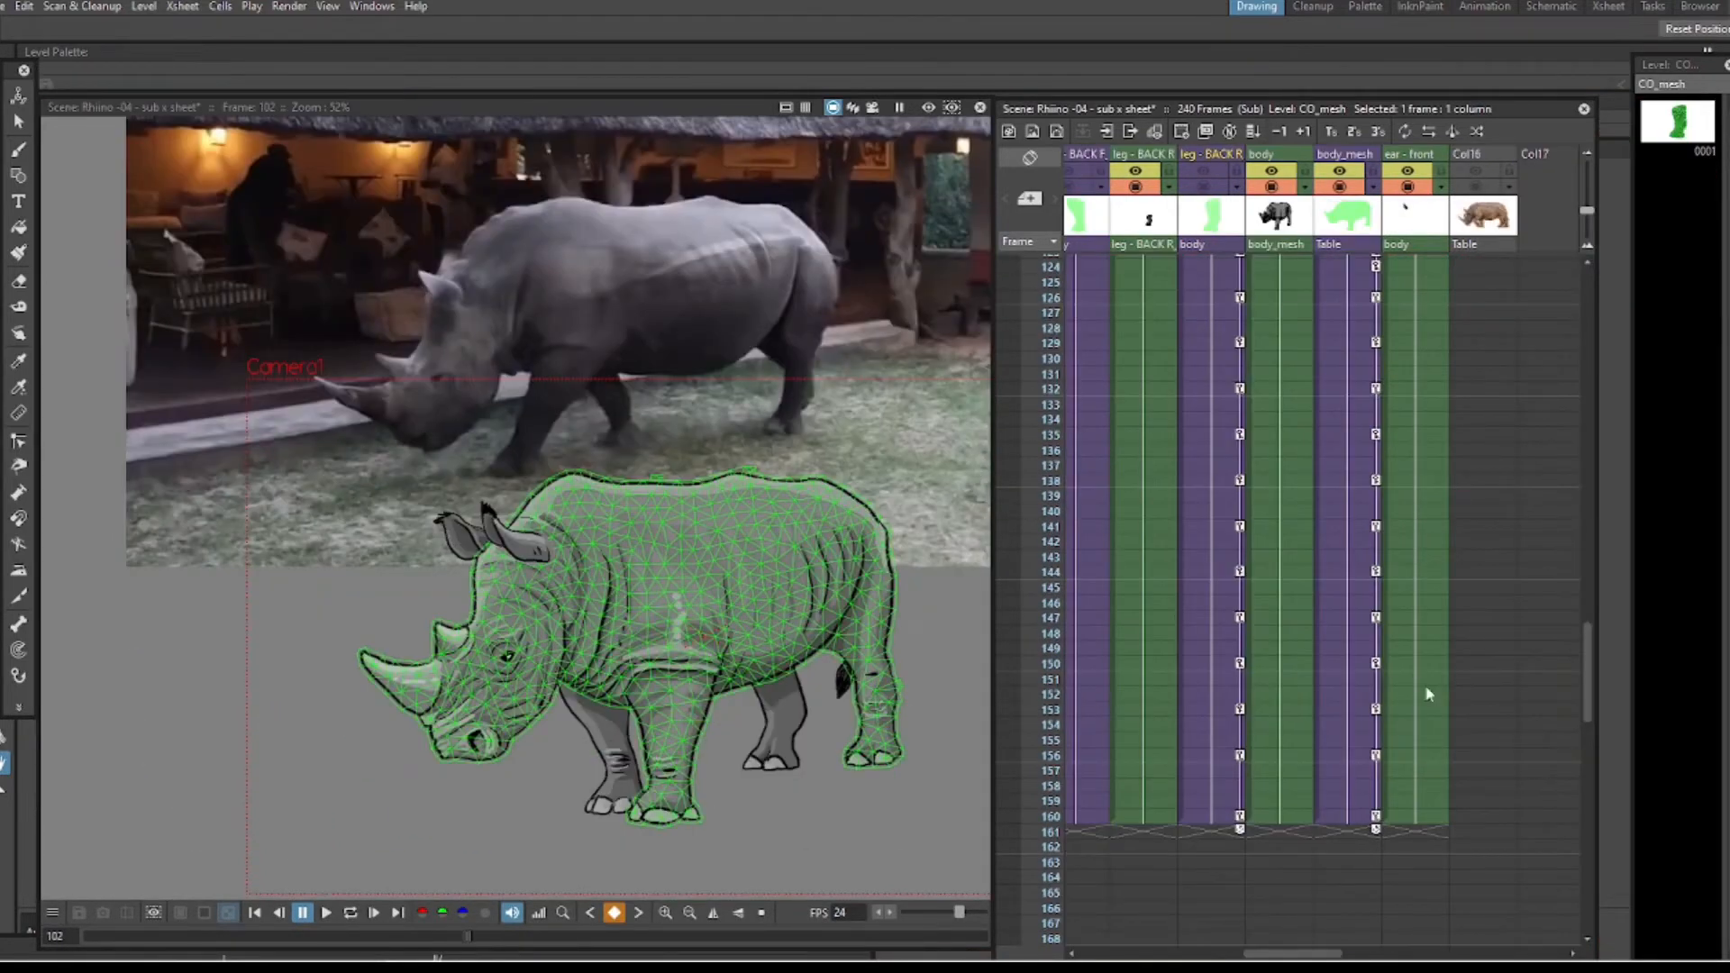
# - Inspect the body_mesh column's keyframes at frame 114 and scrub the scene back to frame 91
pyautogui.moveTo(1589, 692); pyautogui.dragTo(1592, 641)
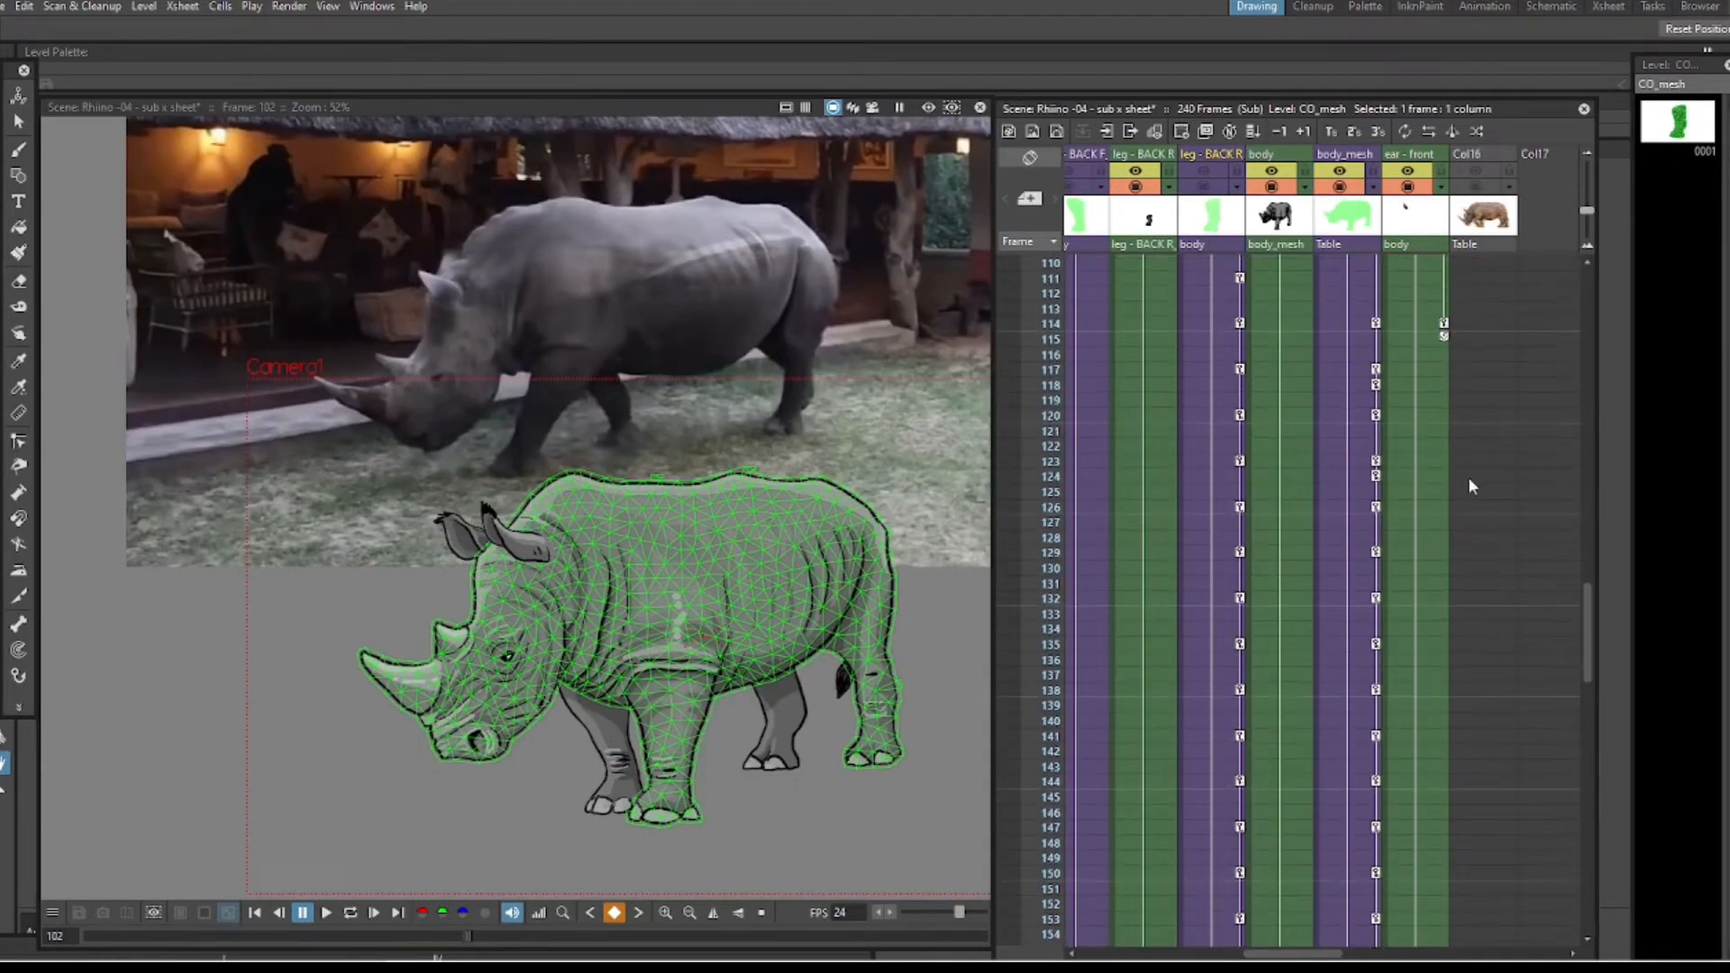
pyautogui.click(1351, 323)
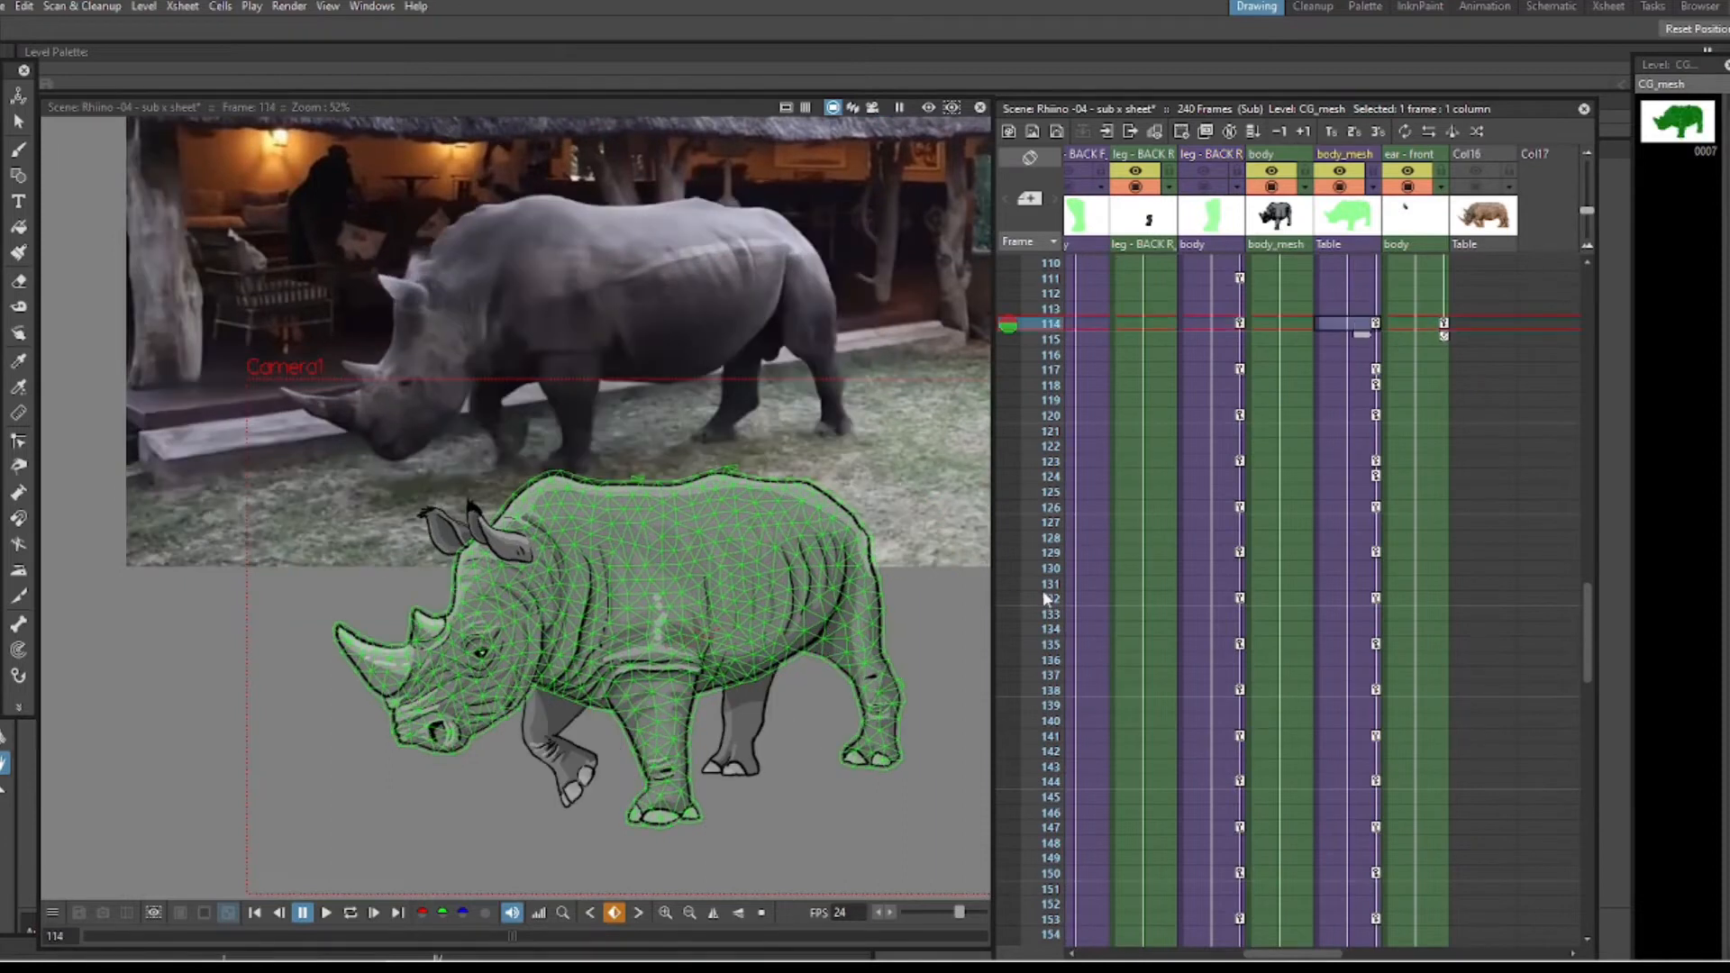
pyautogui.moveTo(514, 940); pyautogui.dragTo(424, 948)
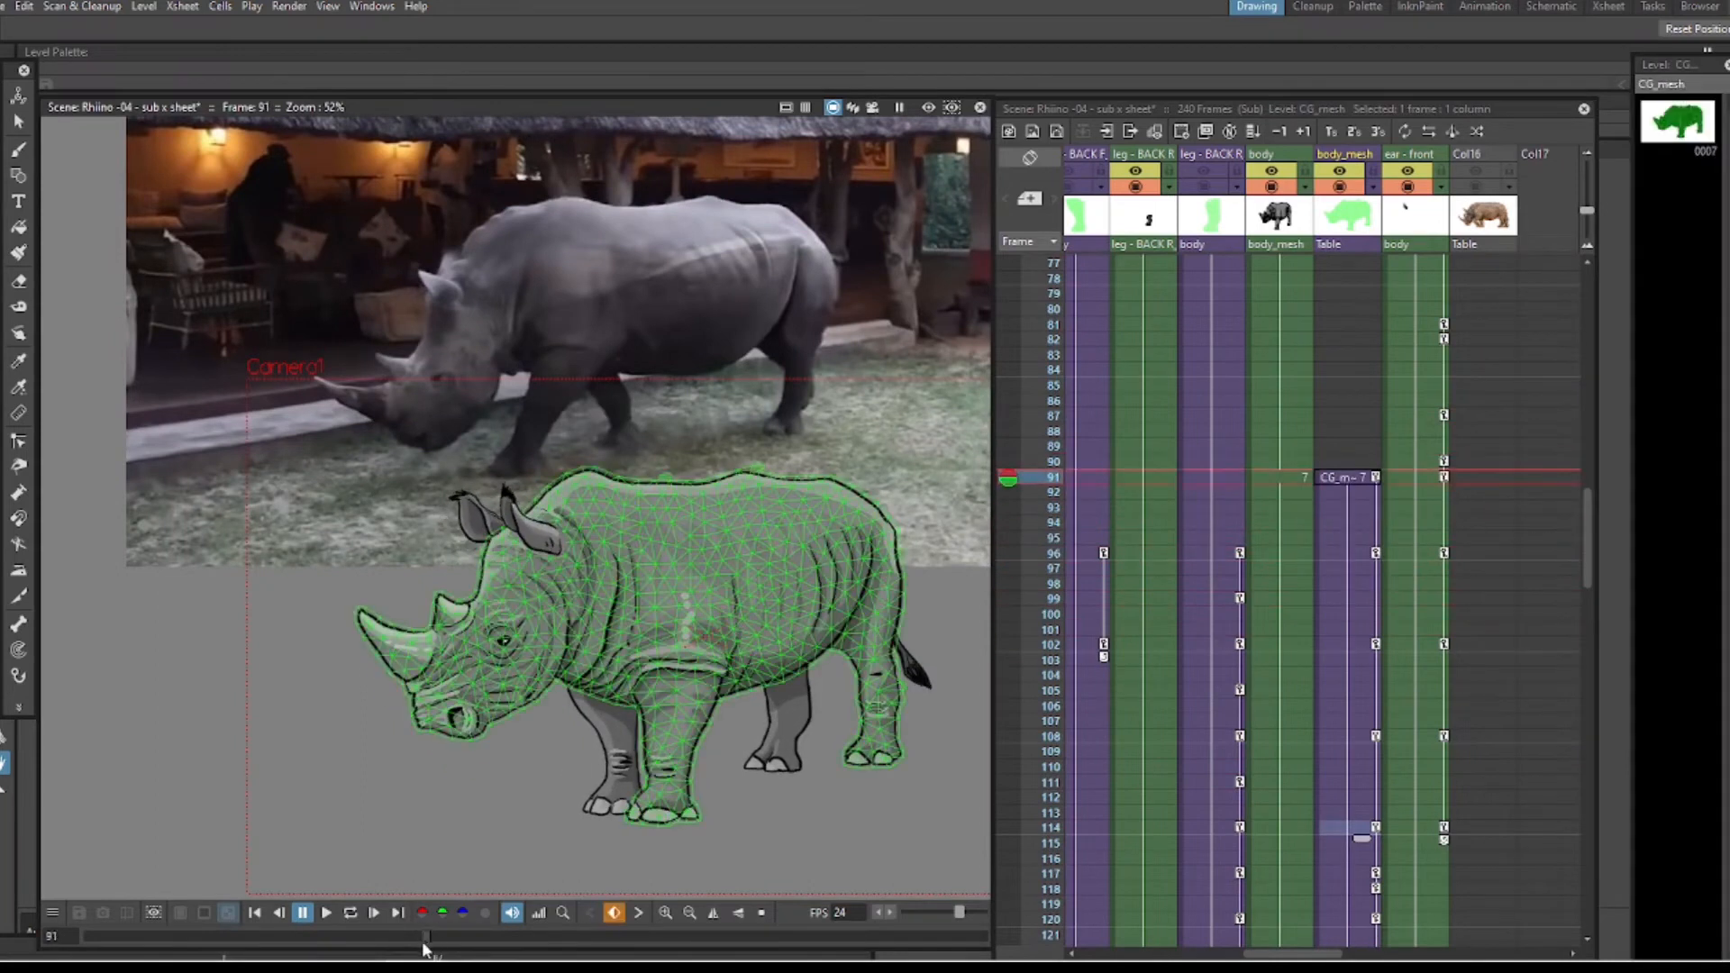
# - Activate the Plastic tool on body_mesh at frame 91 and examine the skeleton across the whole rhino
pyautogui.click(19, 707)
pyautogui.click(99, 718)
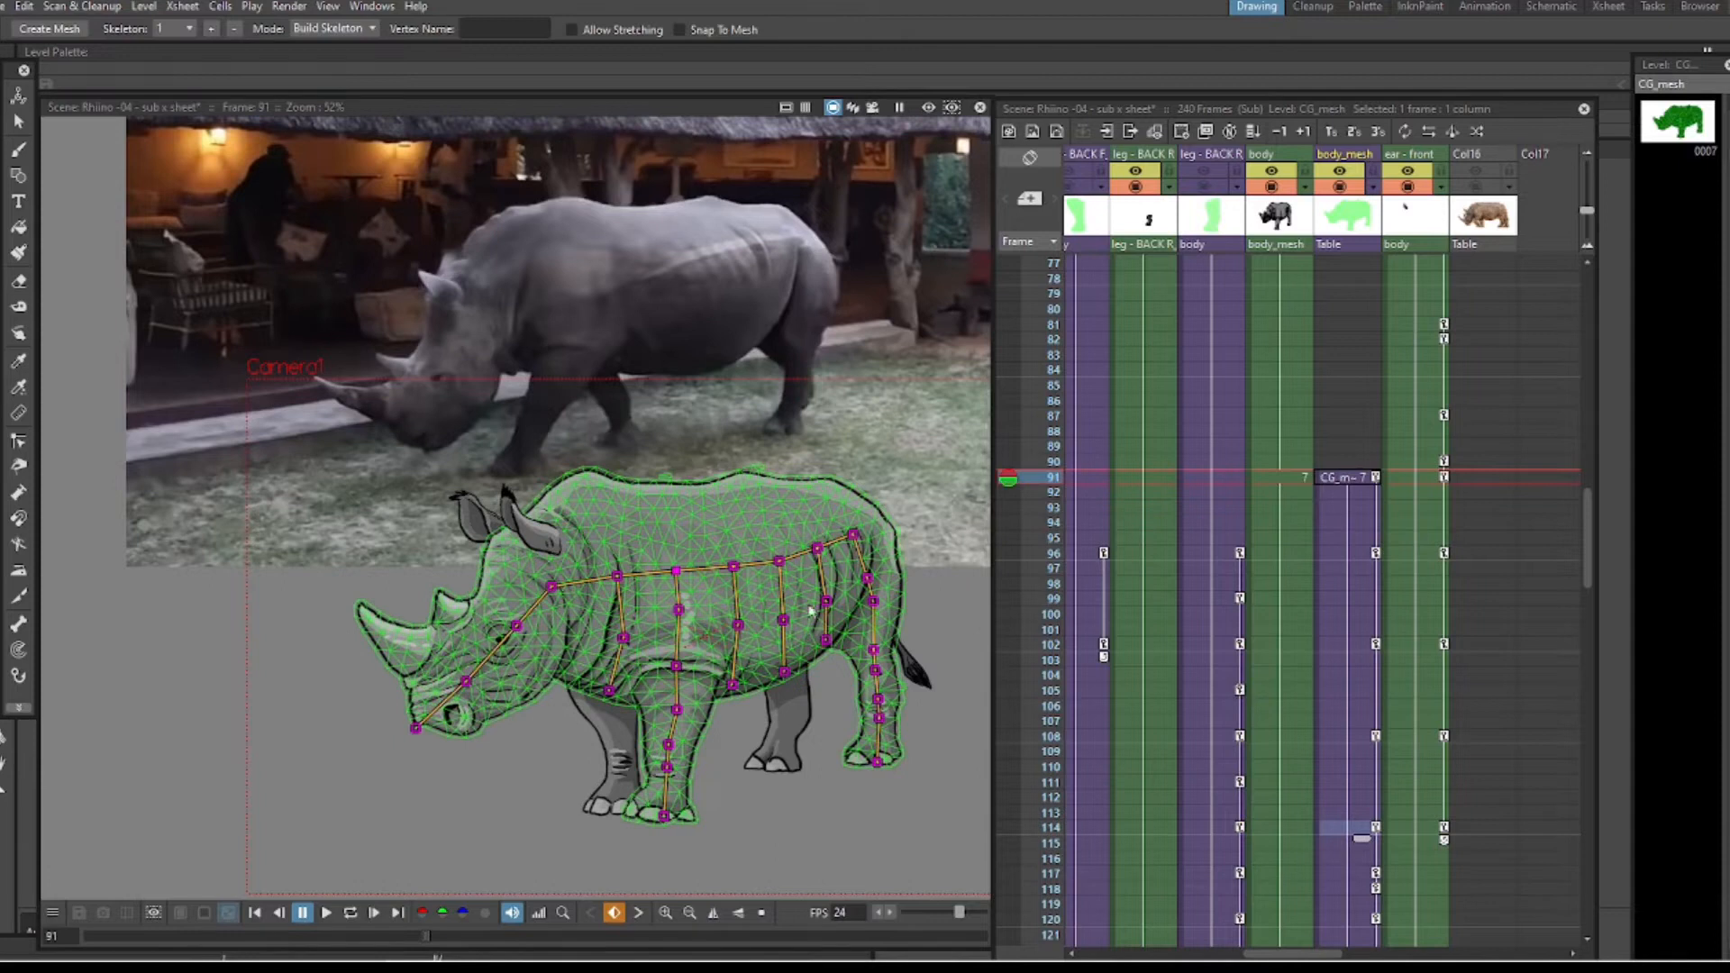
pyautogui.scroll(2, 860, 593)
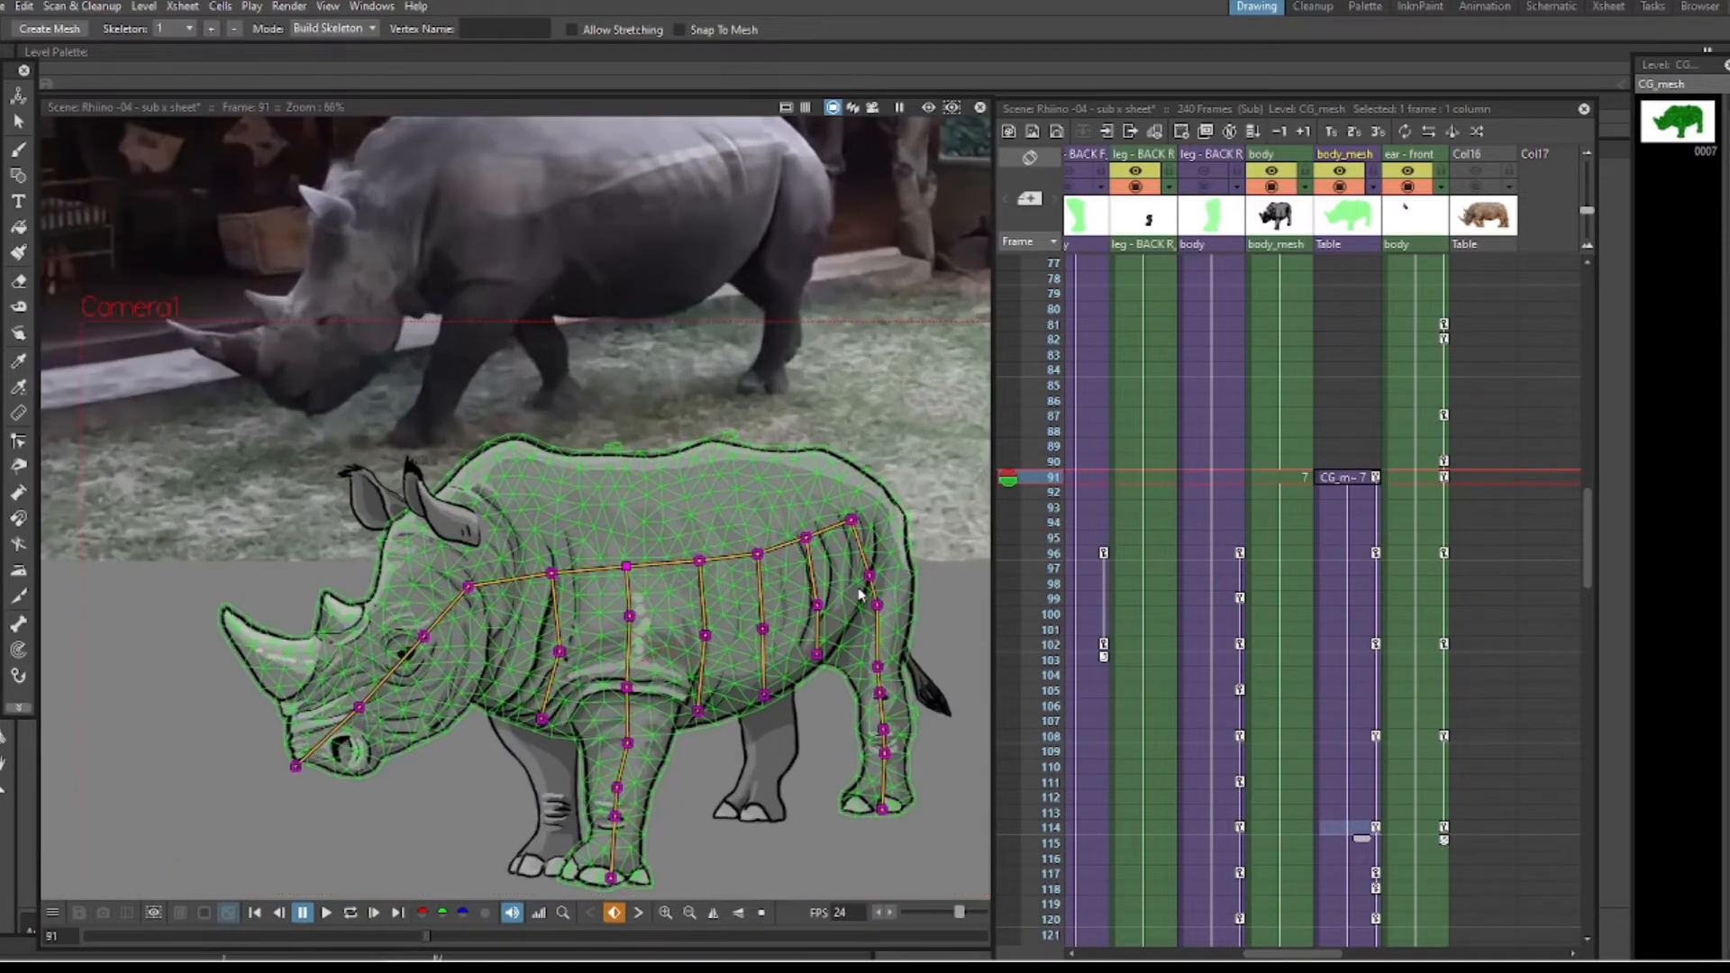
pyautogui.press('h')
pyautogui.moveTo(715, 708); pyautogui.dragTo(702, 589)
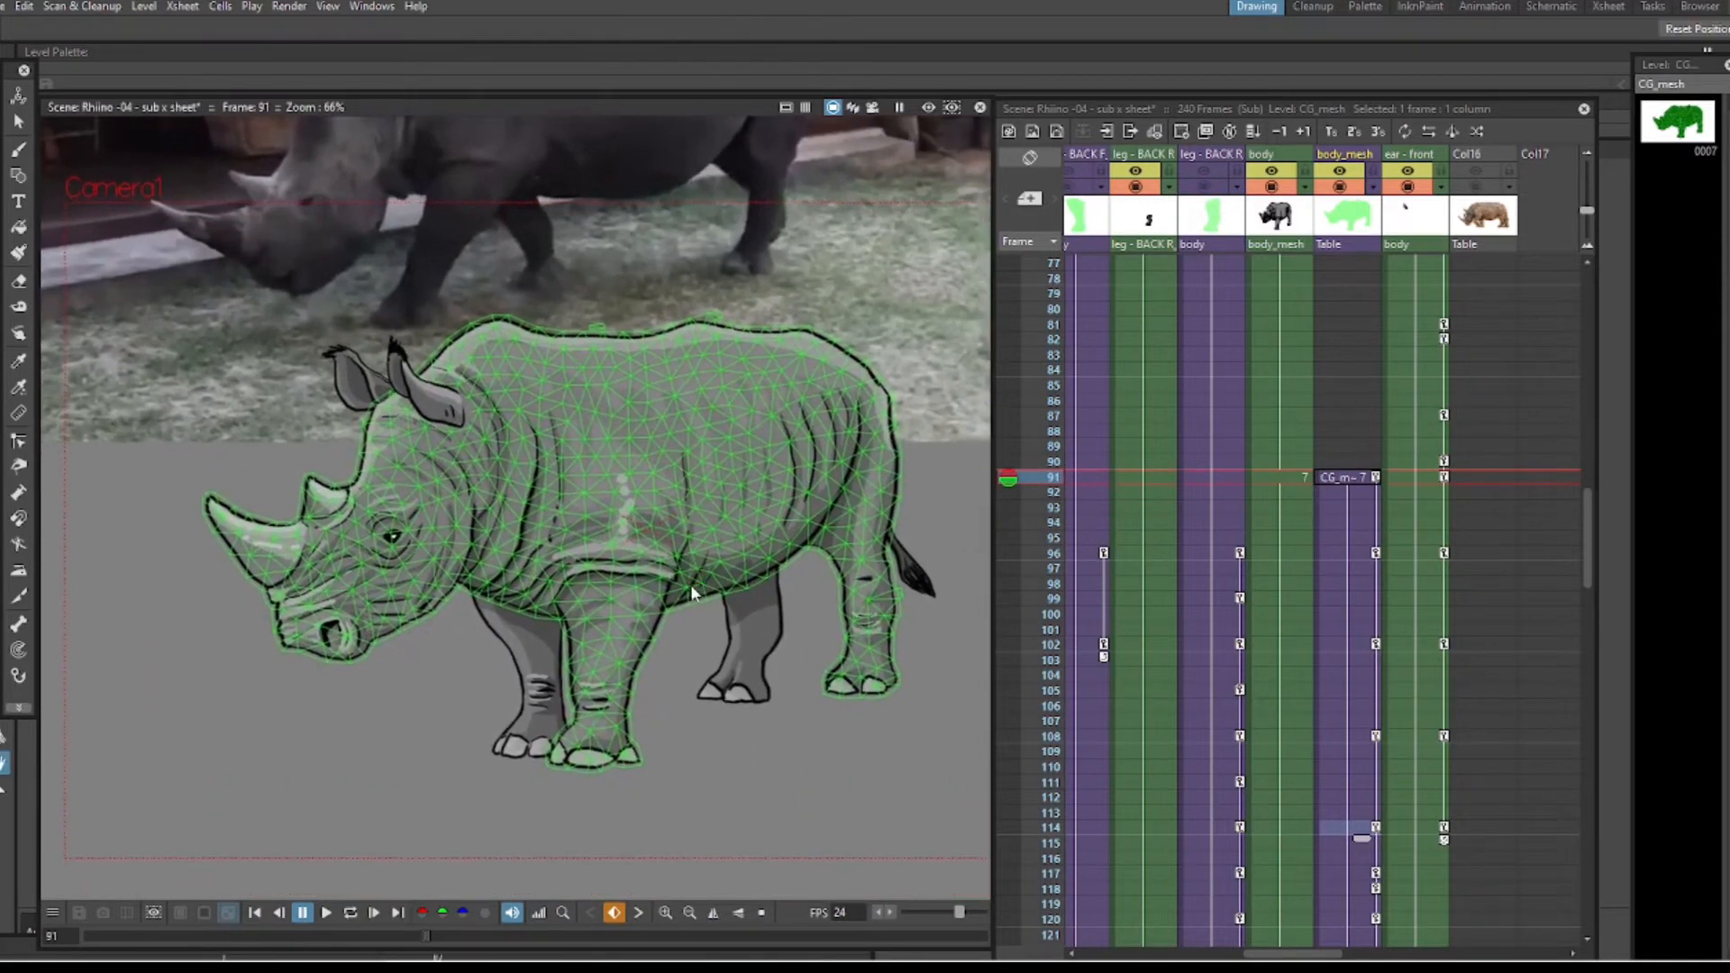
pyautogui.click(15, 710)
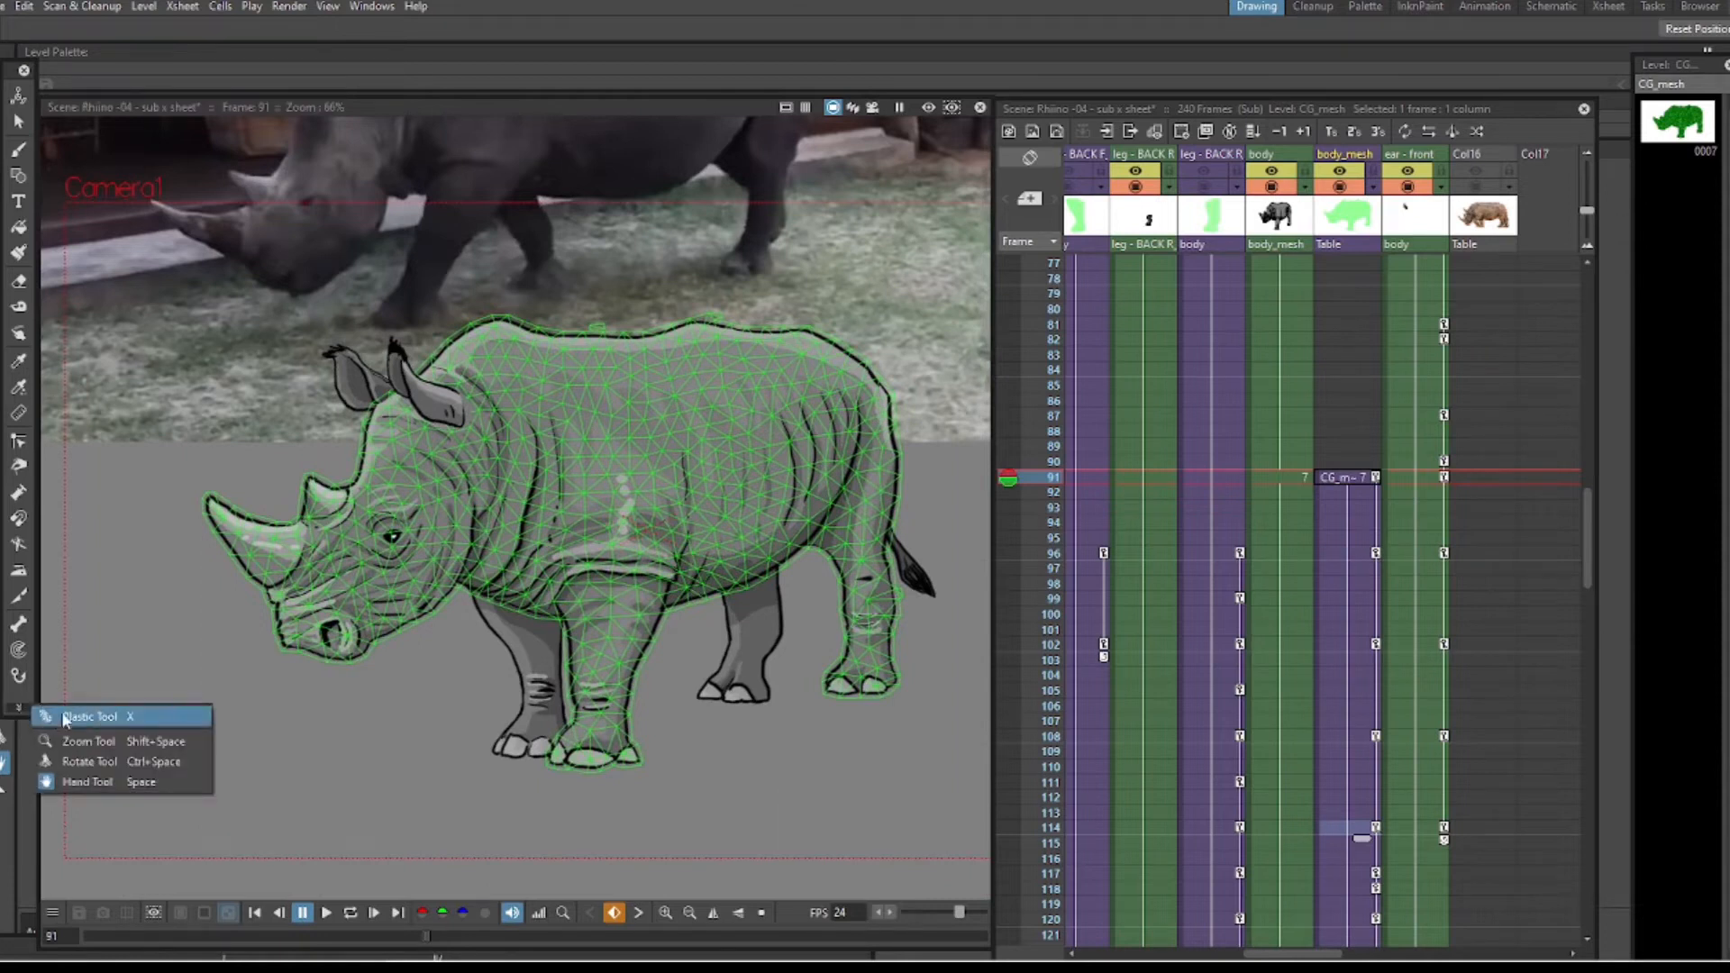
pyautogui.click(99, 719)
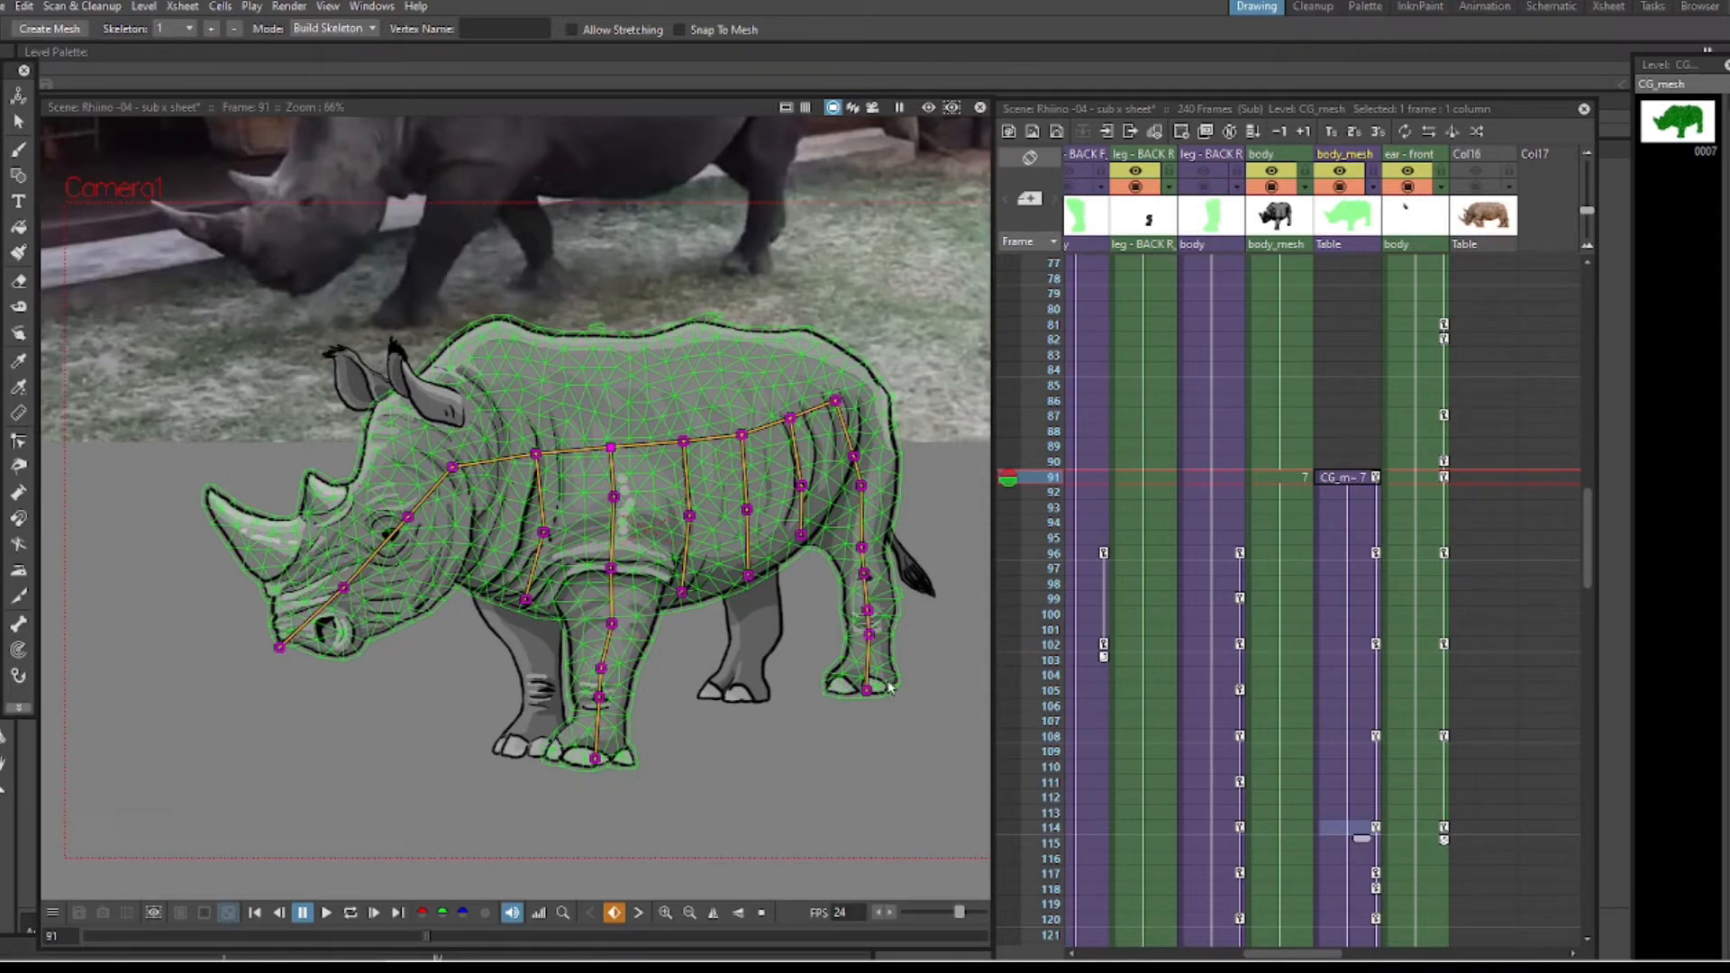
# - Make the leg - BACK R and leg - BACK F mesh columns visible in the viewer at frame 91
pyautogui.click(1205, 187)
pyautogui.moveTo(1318, 953); pyautogui.dragTo(1269, 954)
pyautogui.click(1251, 187)
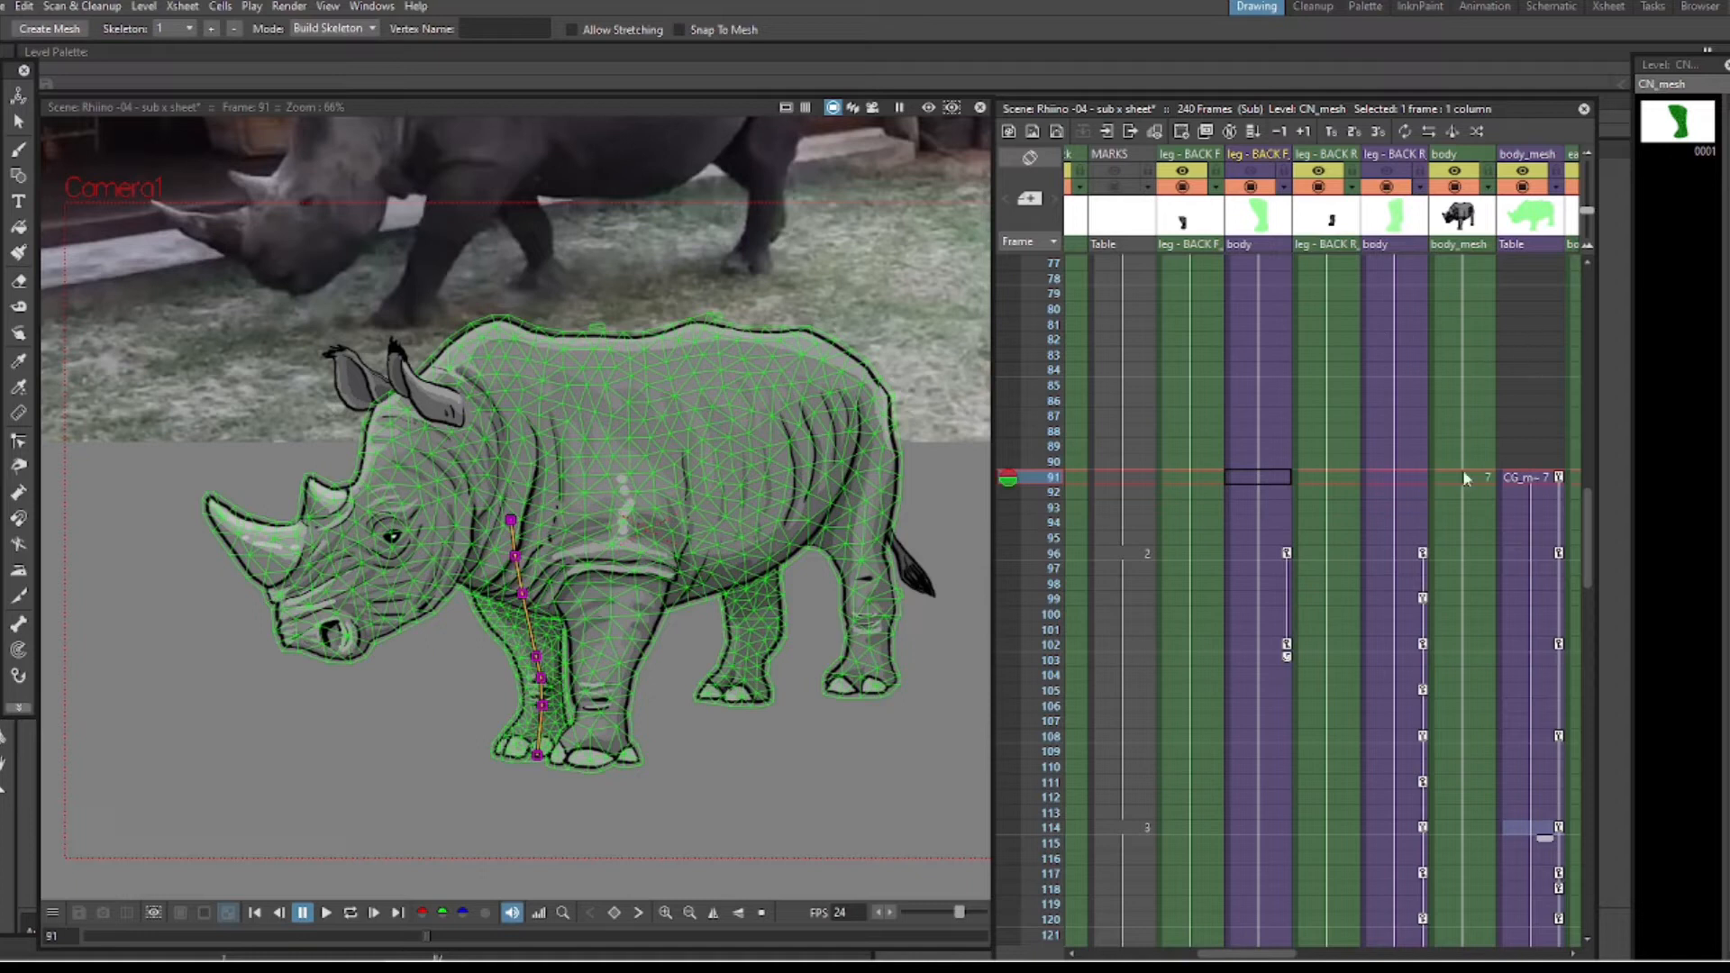
# - Select frame 96 of body_mesh, scrub back to frame 73 and set the Plastic tool's mode to Animate
pyautogui.click(1518, 553)
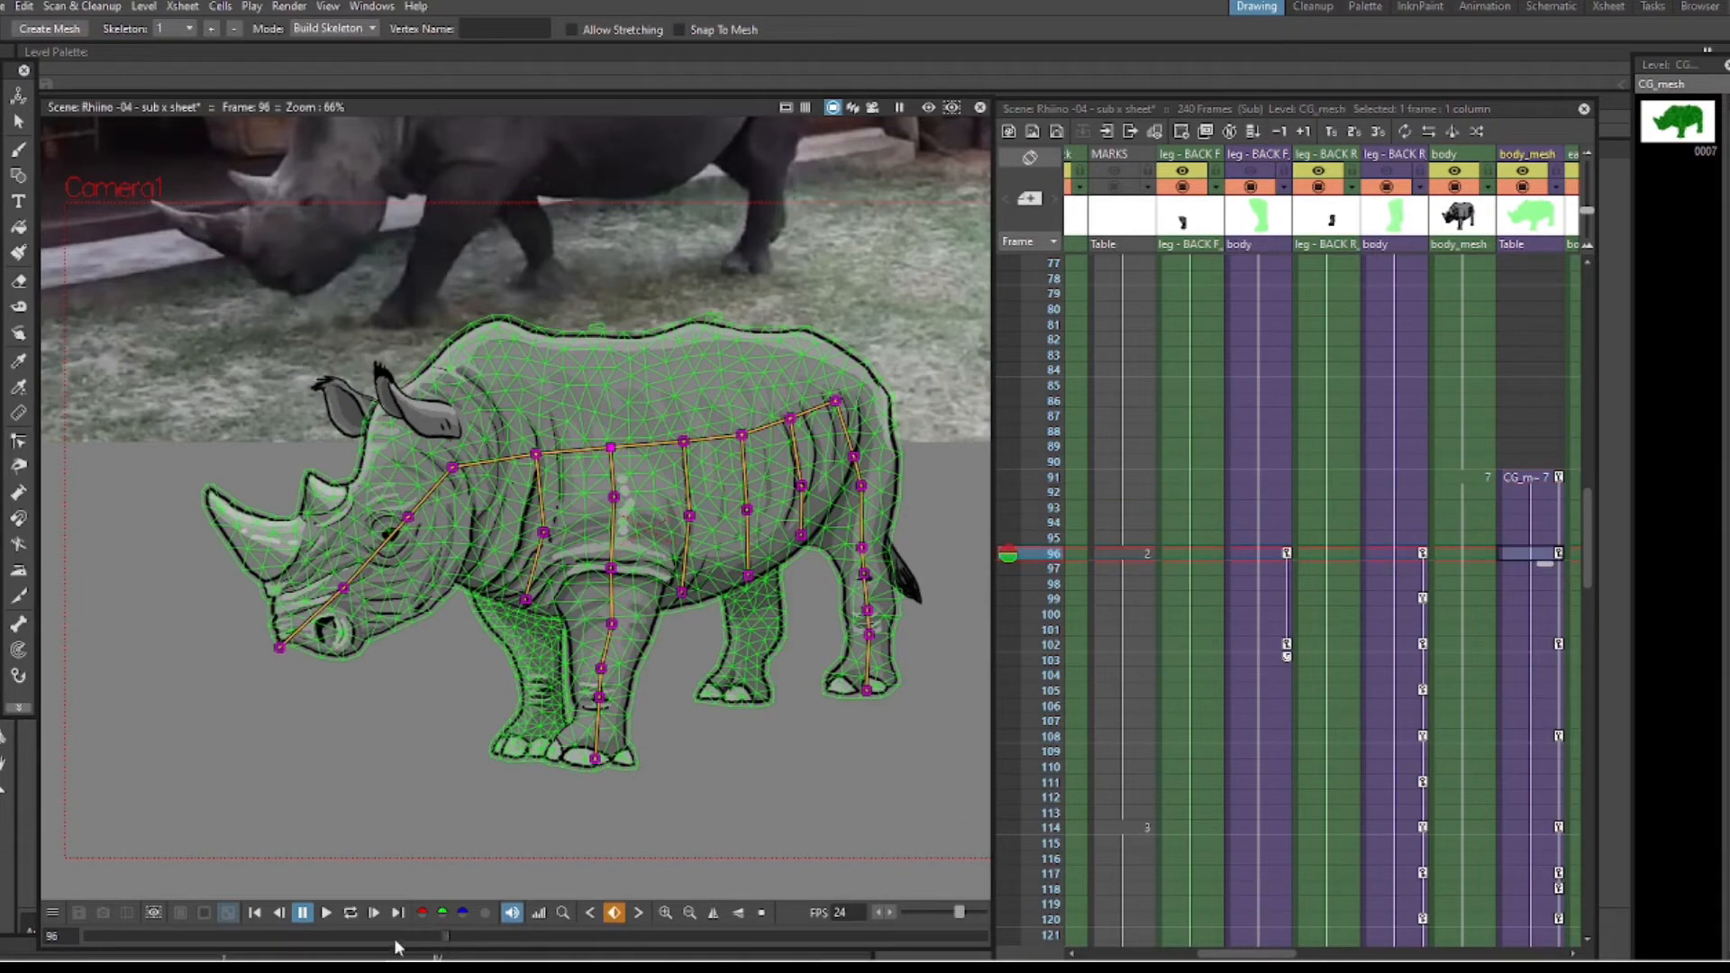
pyautogui.moveTo(446, 935); pyautogui.dragTo(249, 935)
pyautogui.moveTo(358, 934)
pyautogui.mouseDown()
pyautogui.moveTo(570, 937)
pyautogui.moveTo(343, 938)
pyautogui.moveTo(575, 928)
pyautogui.moveTo(358, 934)
pyautogui.mouseUp()
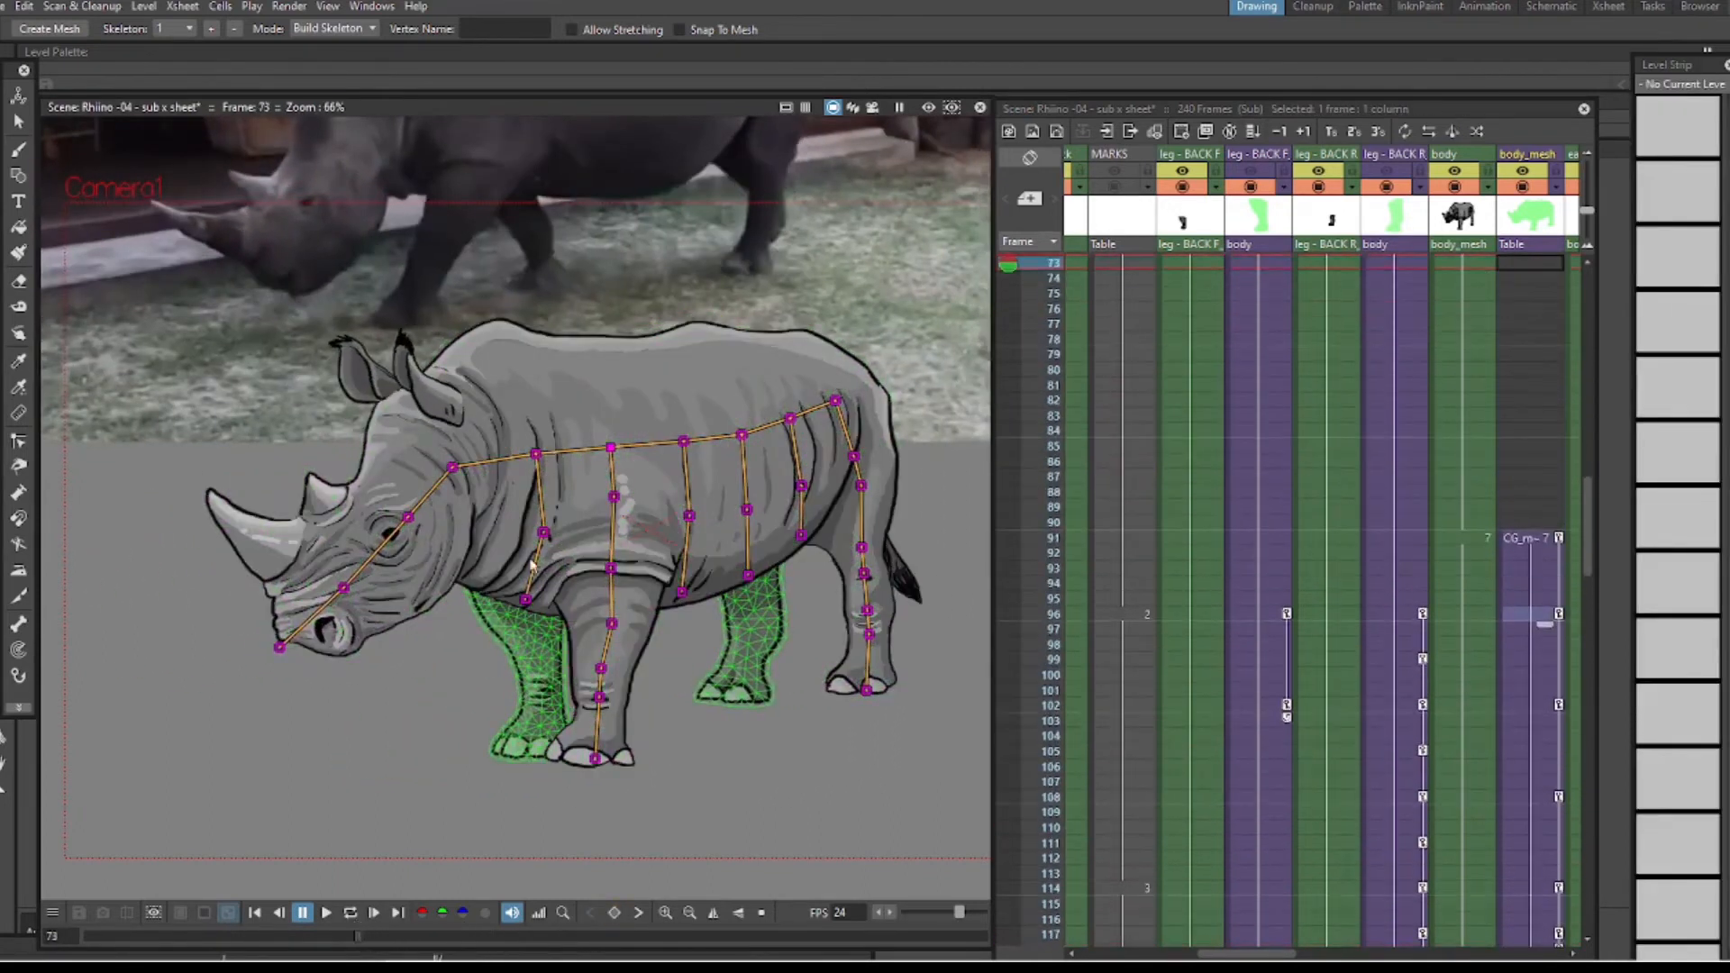
pyautogui.click(366, 30)
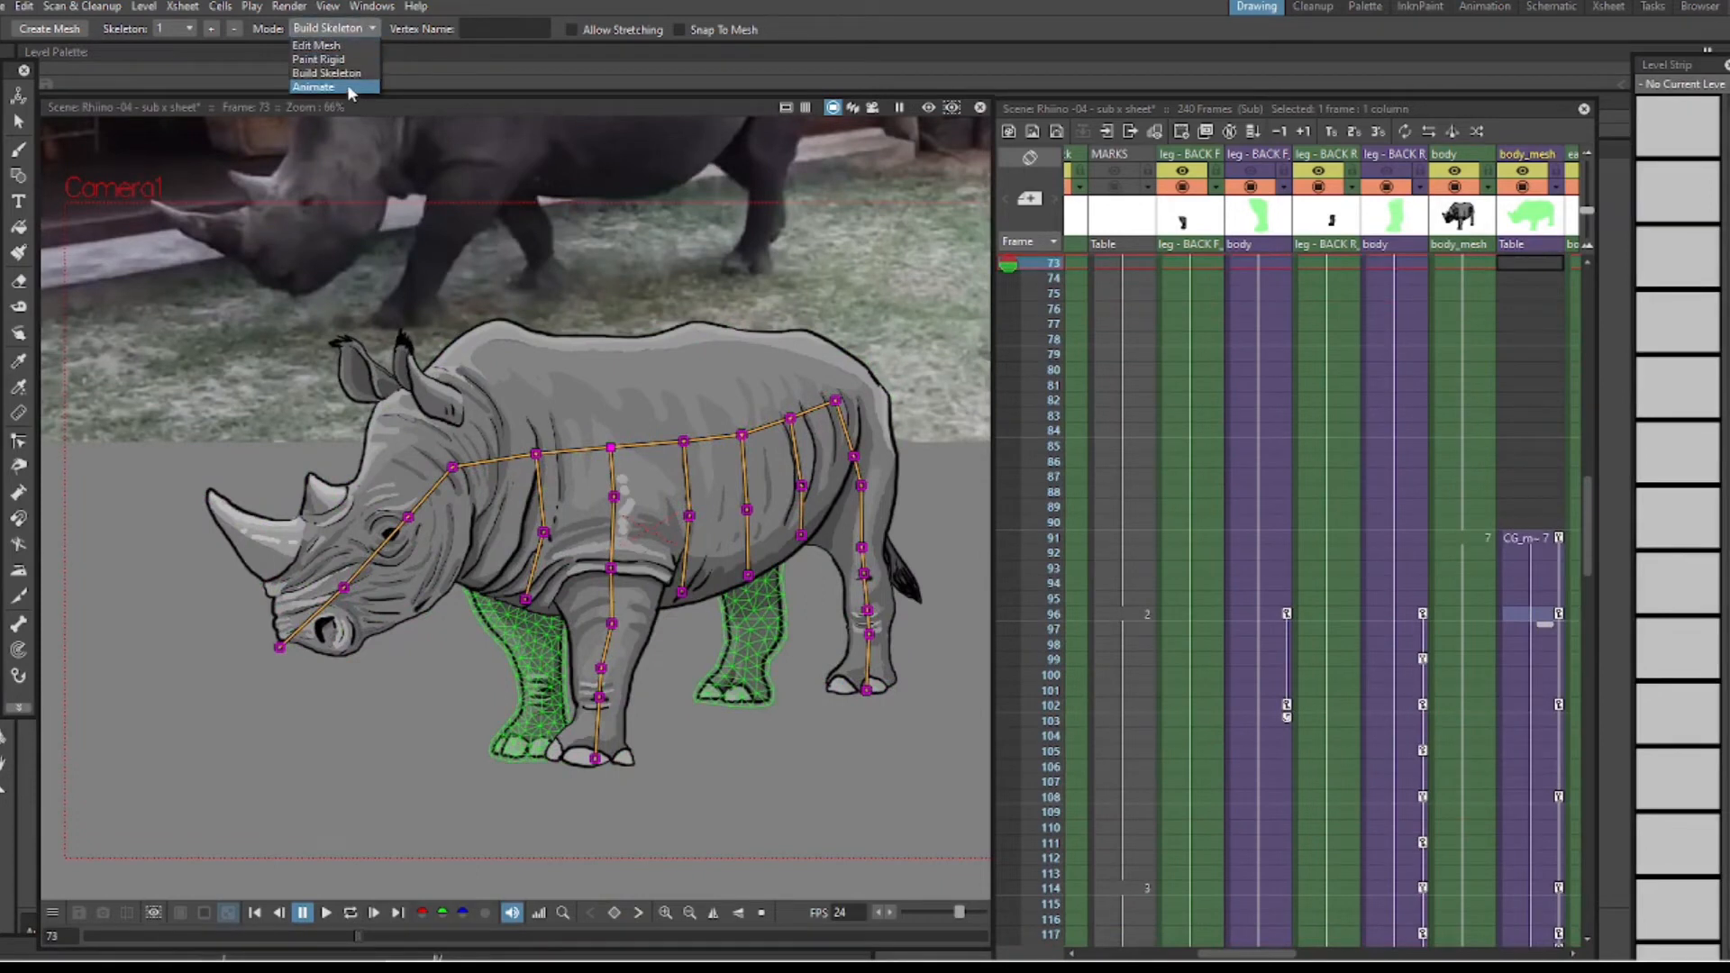
pyautogui.click(349, 83)
# - Scrub the walk through frames 118, 126 and 122 to examine how the body_mesh skeleton deforms the rhino
pyautogui.moveTo(359, 949); pyautogui.dragTo(528, 945)
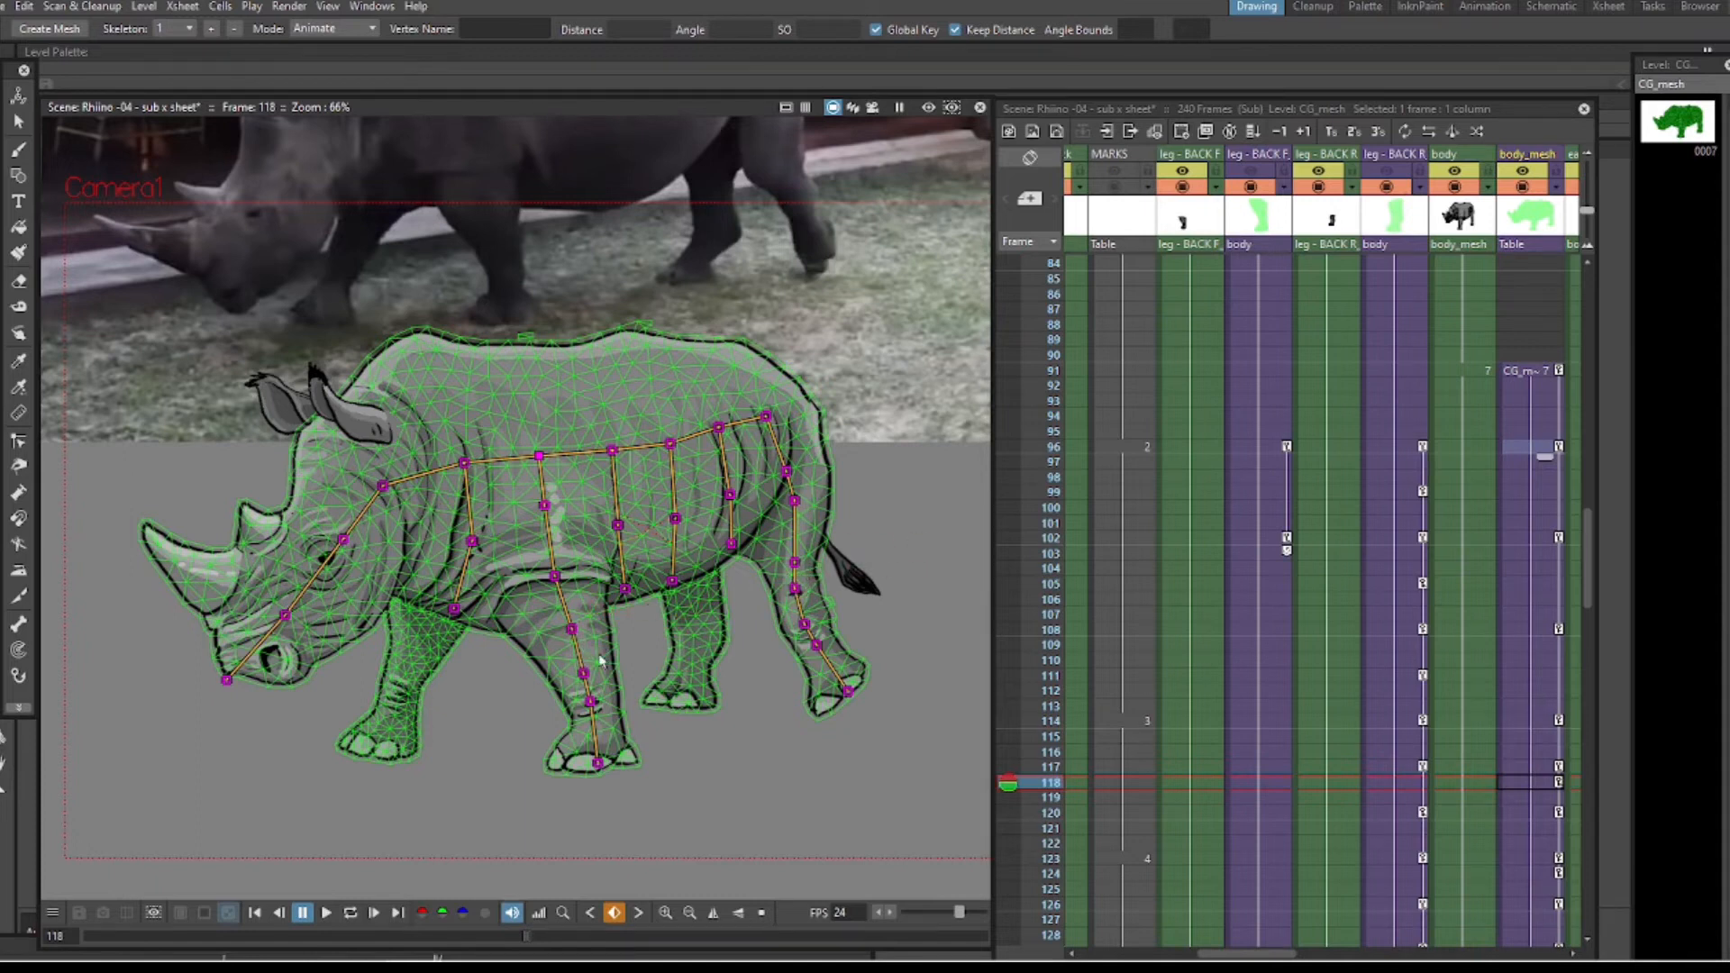
pyautogui.moveTo(530, 937); pyautogui.dragTo(562, 928)
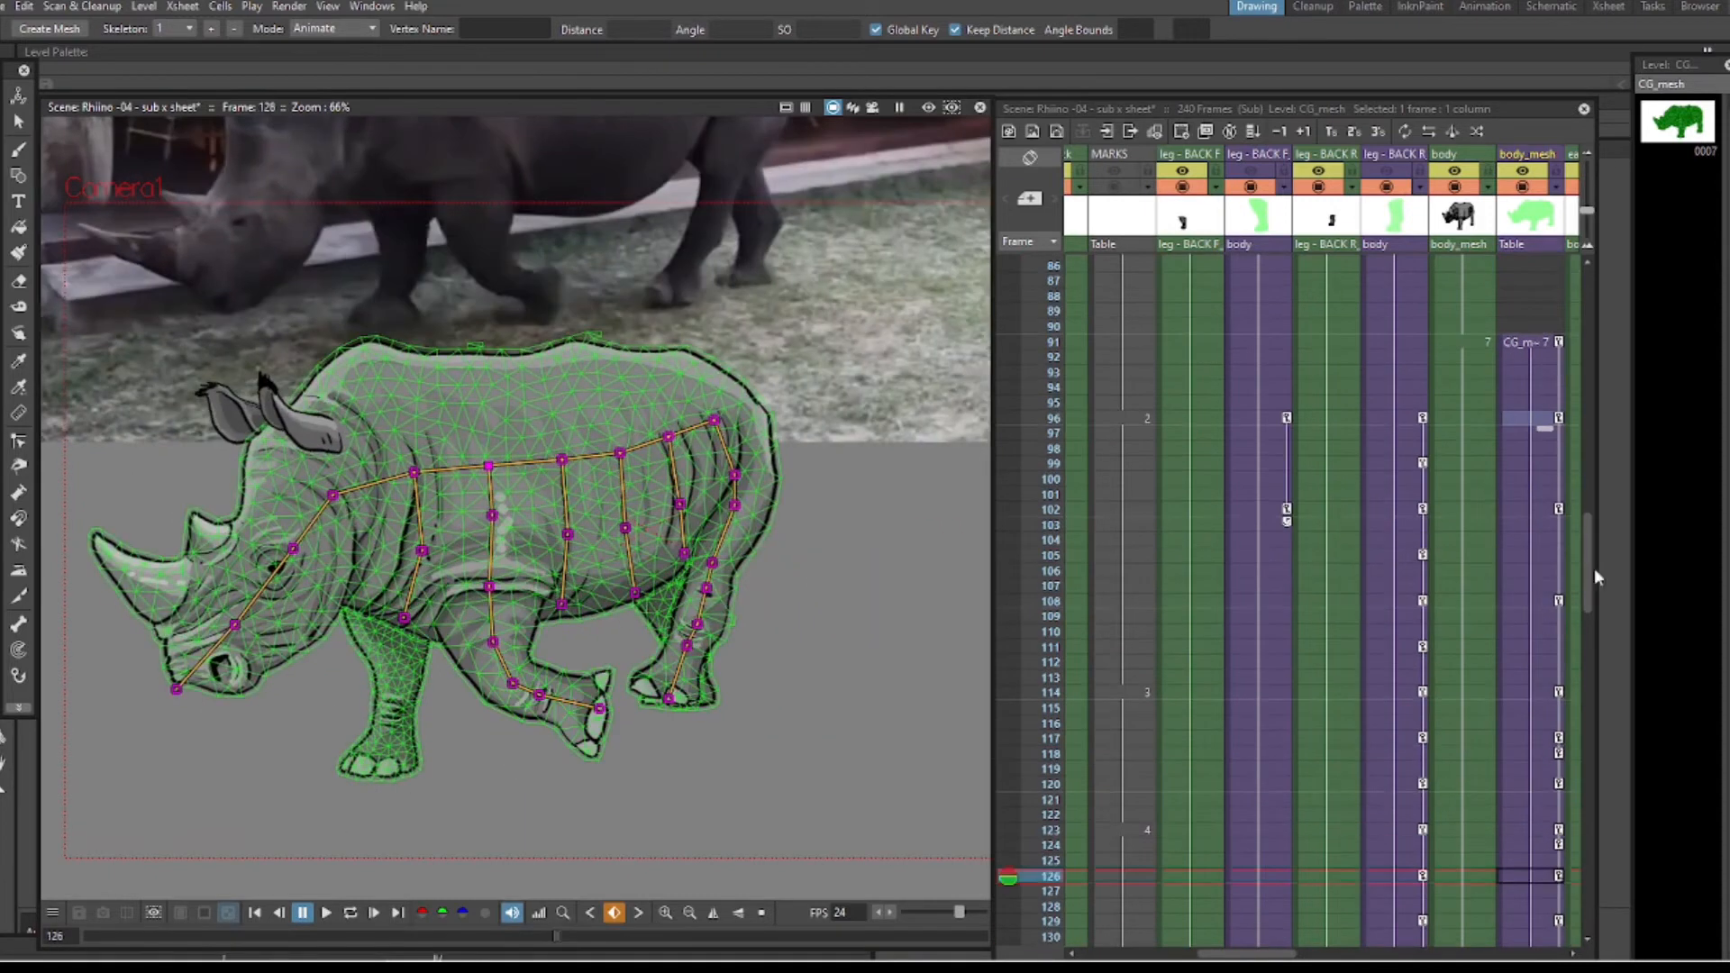
pyautogui.scroll(-6, 1548, 783)
pyautogui.click(1533, 552)
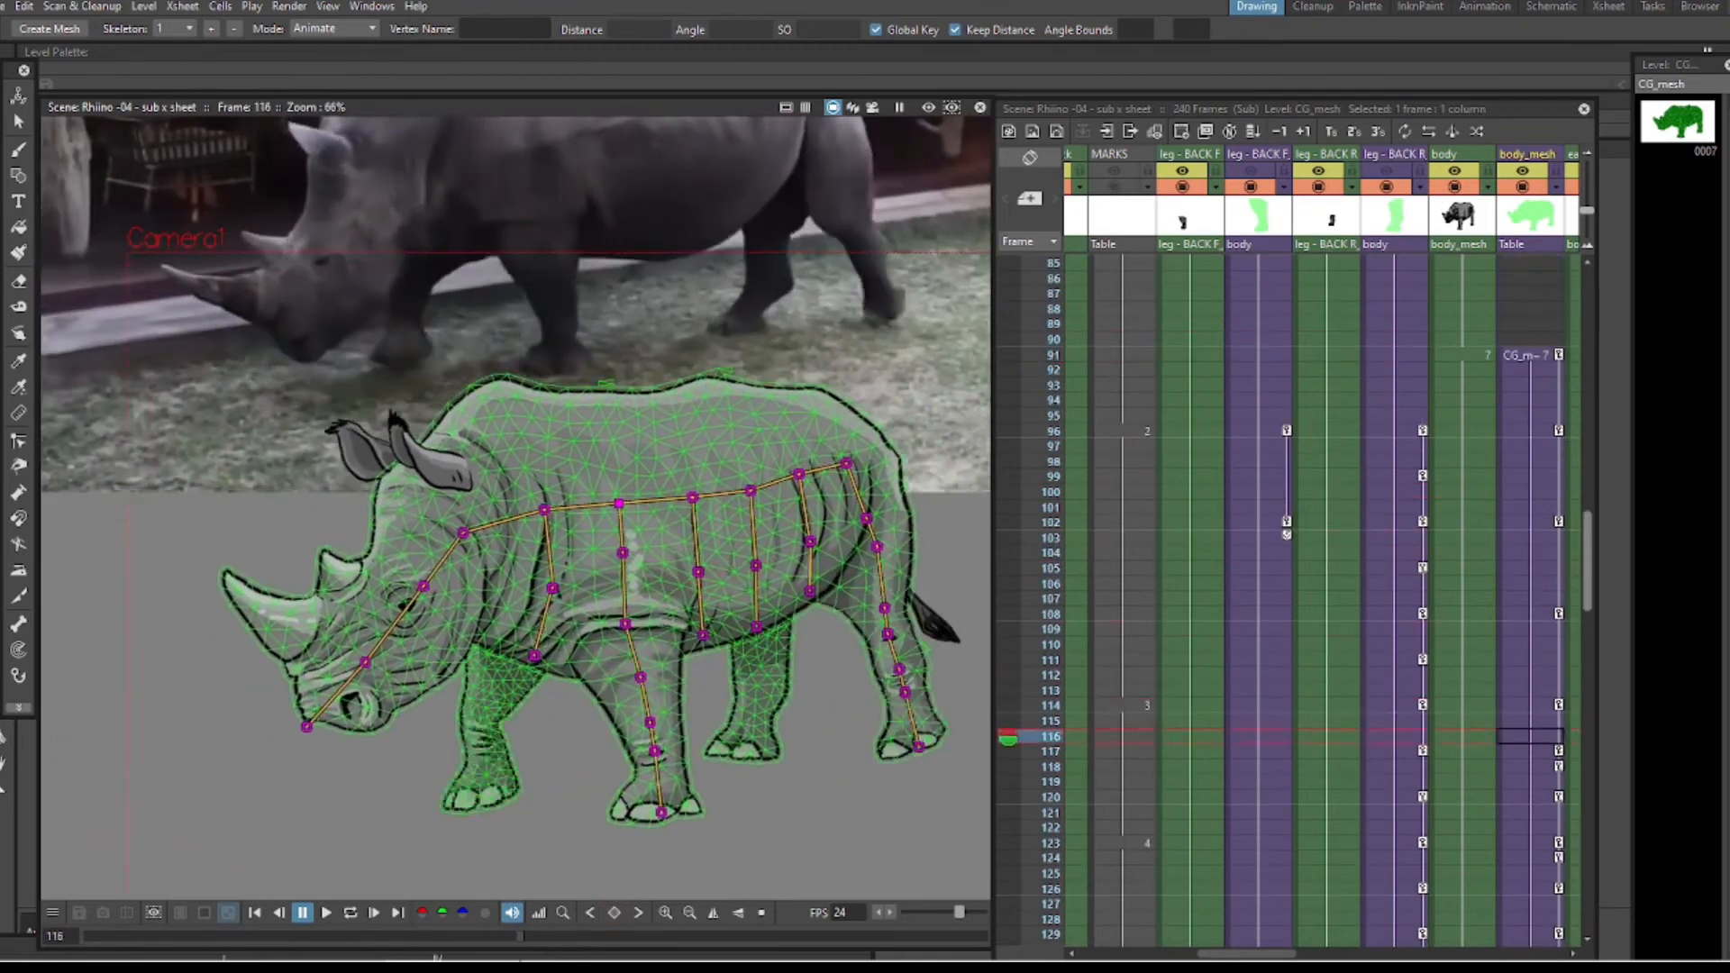
pyautogui.moveTo(536, 939)
pyautogui.mouseDown()
pyautogui.moveTo(690, 939)
pyautogui.moveTo(523, 919)
pyautogui.moveTo(673, 915)
pyautogui.moveTo(543, 920)
pyautogui.mouseUp()
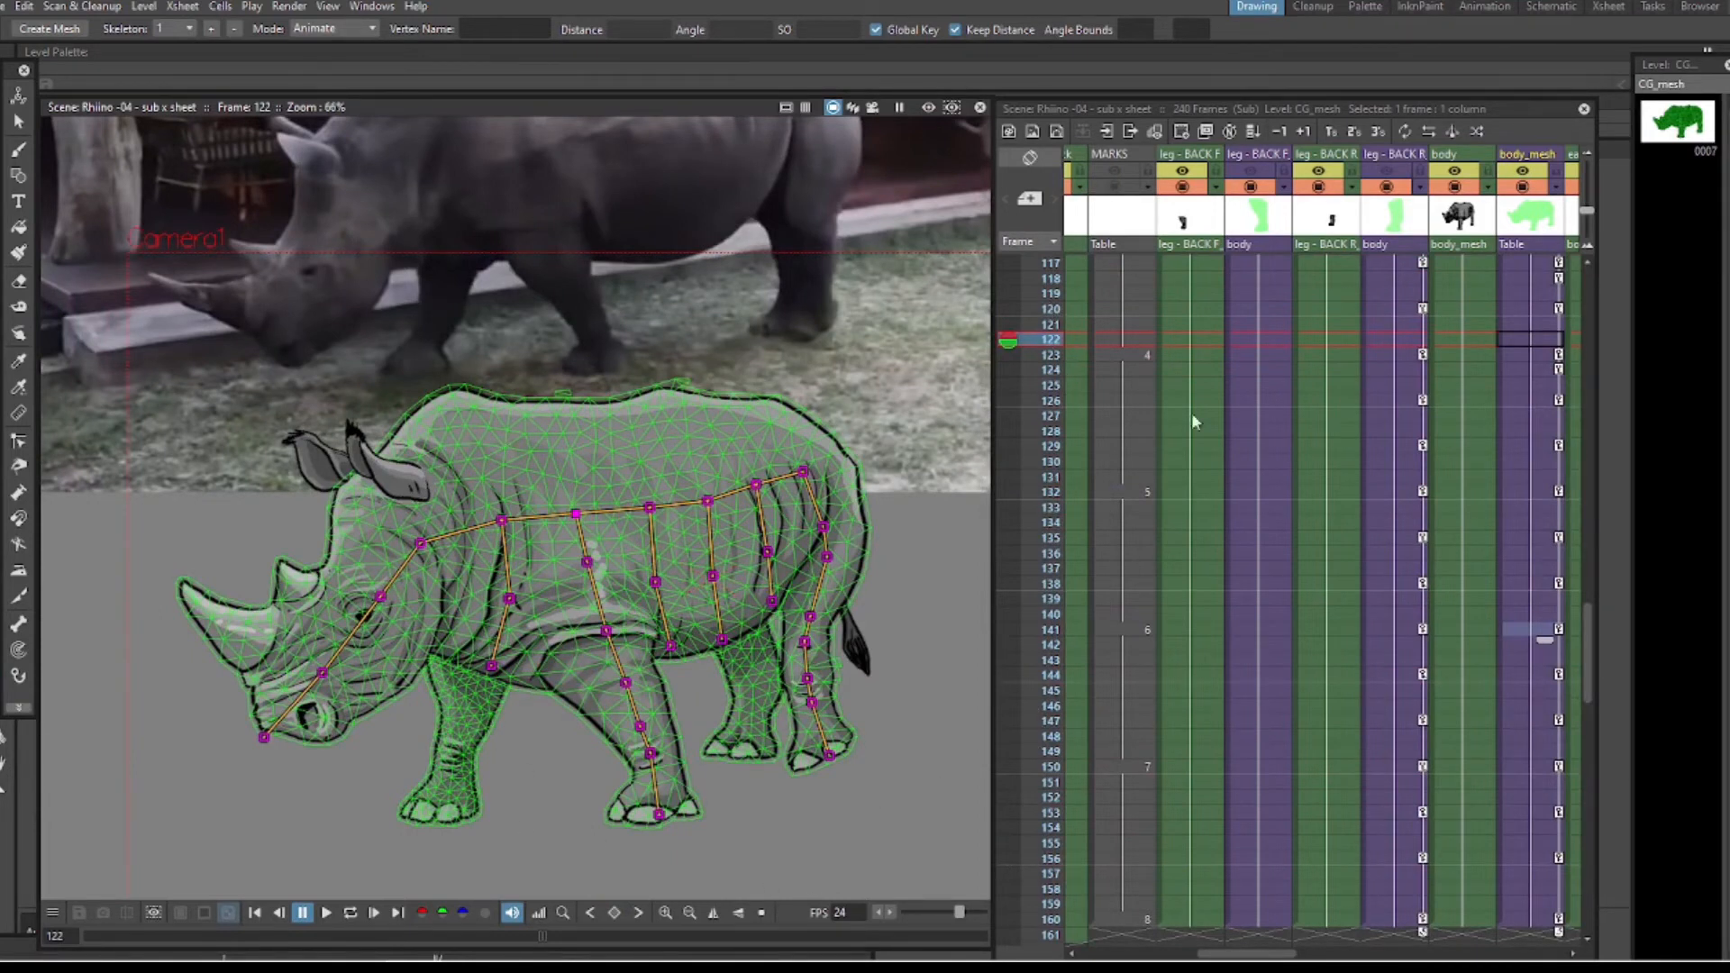
# - Return to the parent xsheet, scrub to frame 156 and show the whole rhino with its reference footage
pyautogui.click(1132, 133)
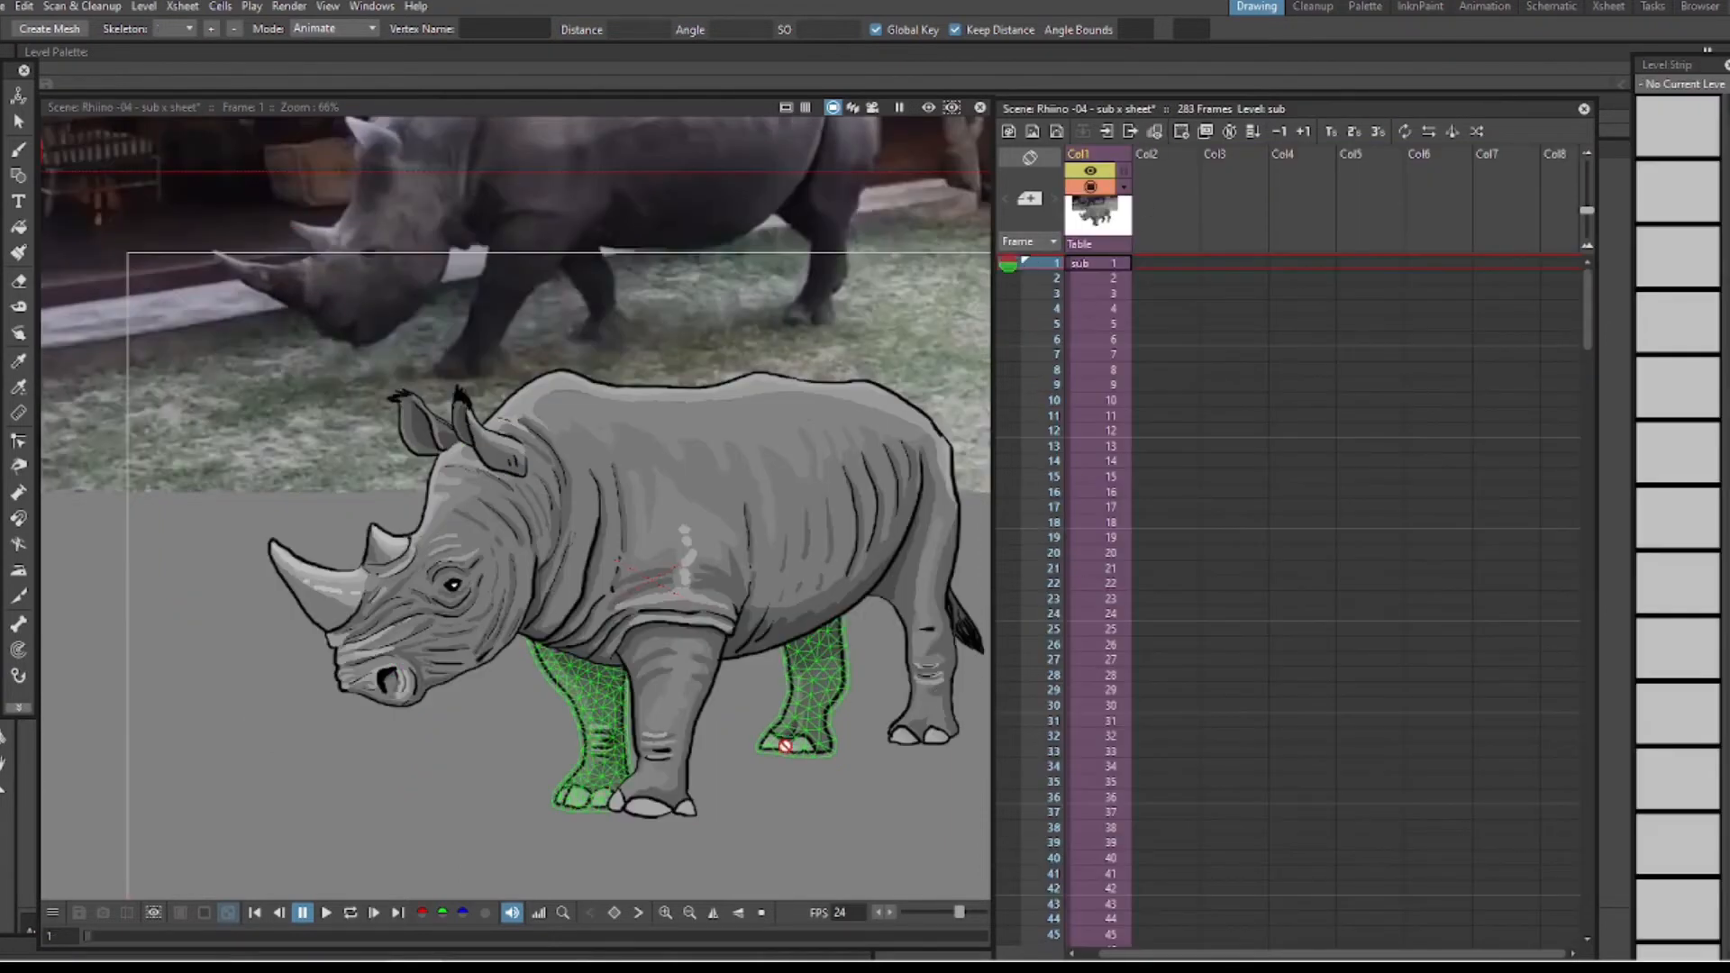
pyautogui.moveTo(94, 933); pyautogui.dragTo(581, 921)
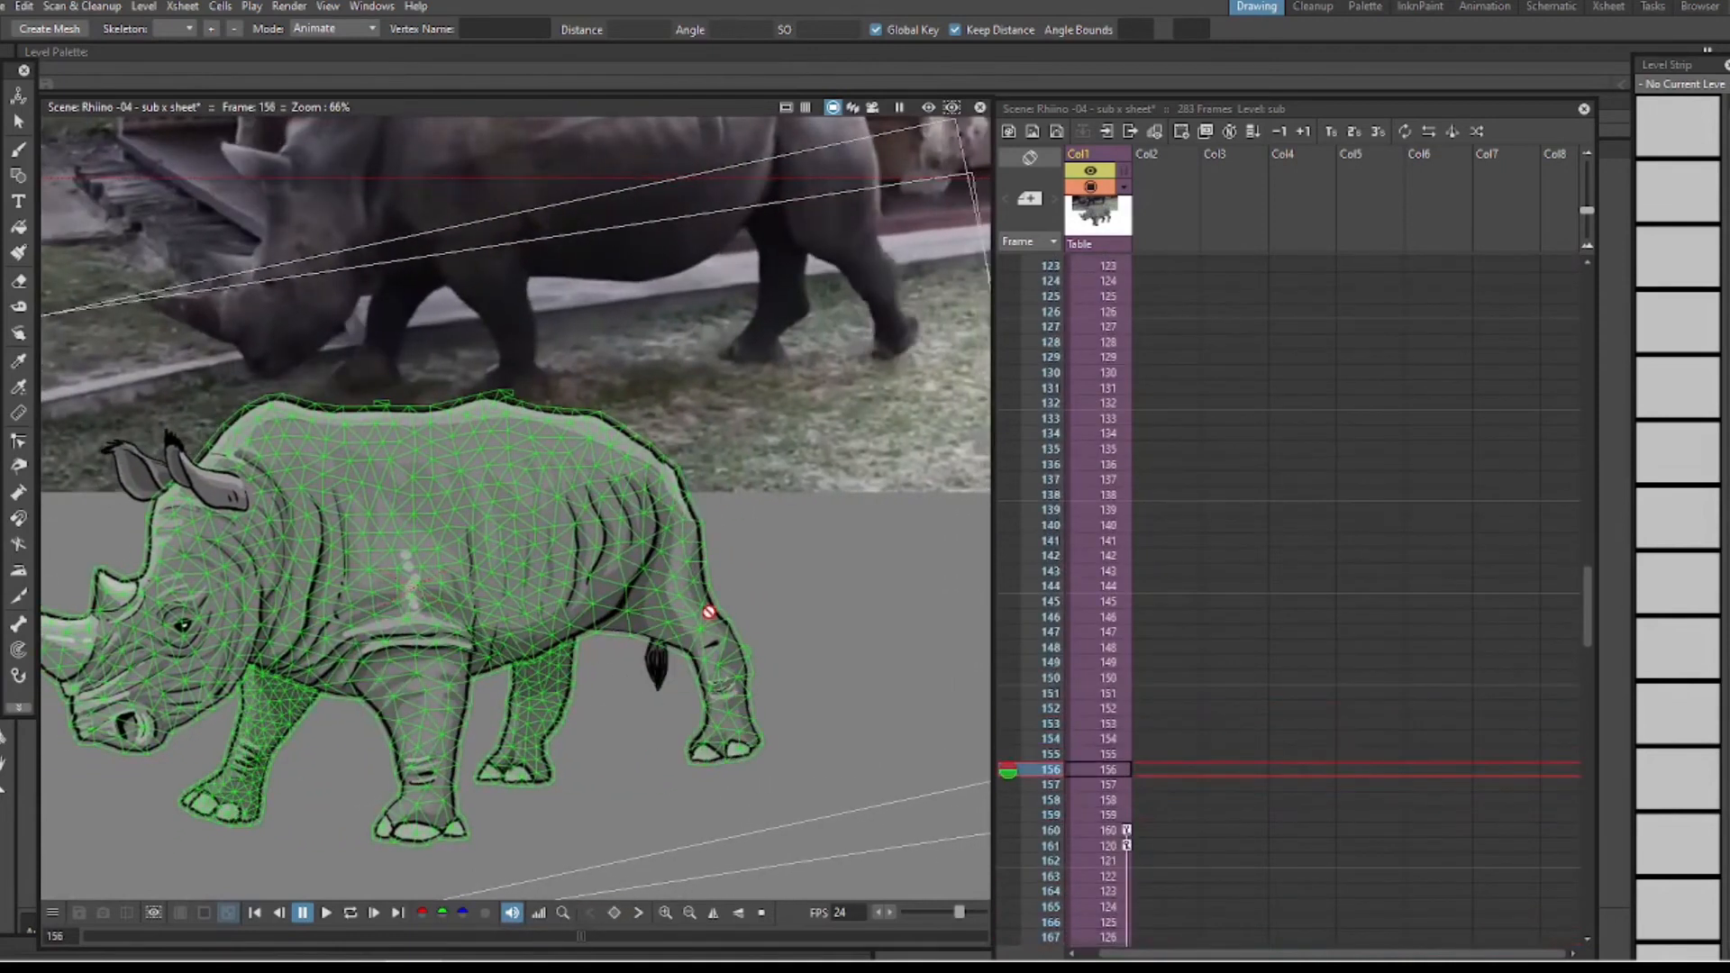
pyautogui.scroll(-3, 709, 612)
pyautogui.press('space')
pyautogui.moveTo(625, 653); pyautogui.dragTo(706, 652)
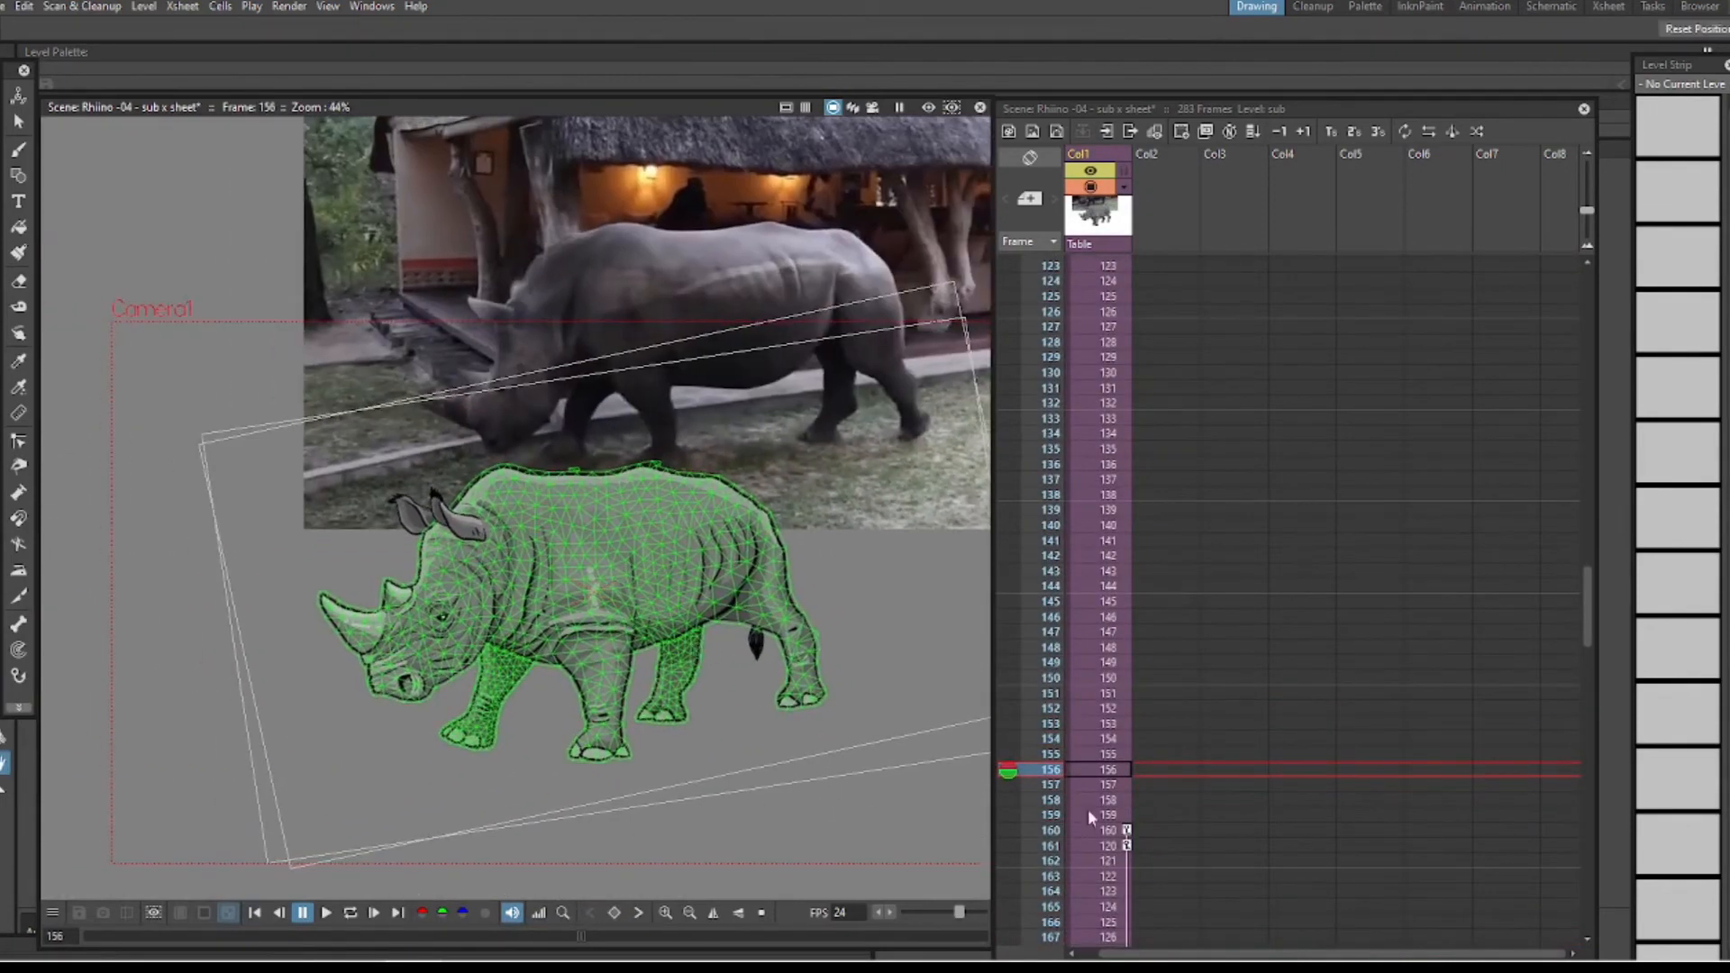
# - Compare the rhino's pose in Col1 at frames 160, 120 and 161
pyautogui.click(1116, 832)
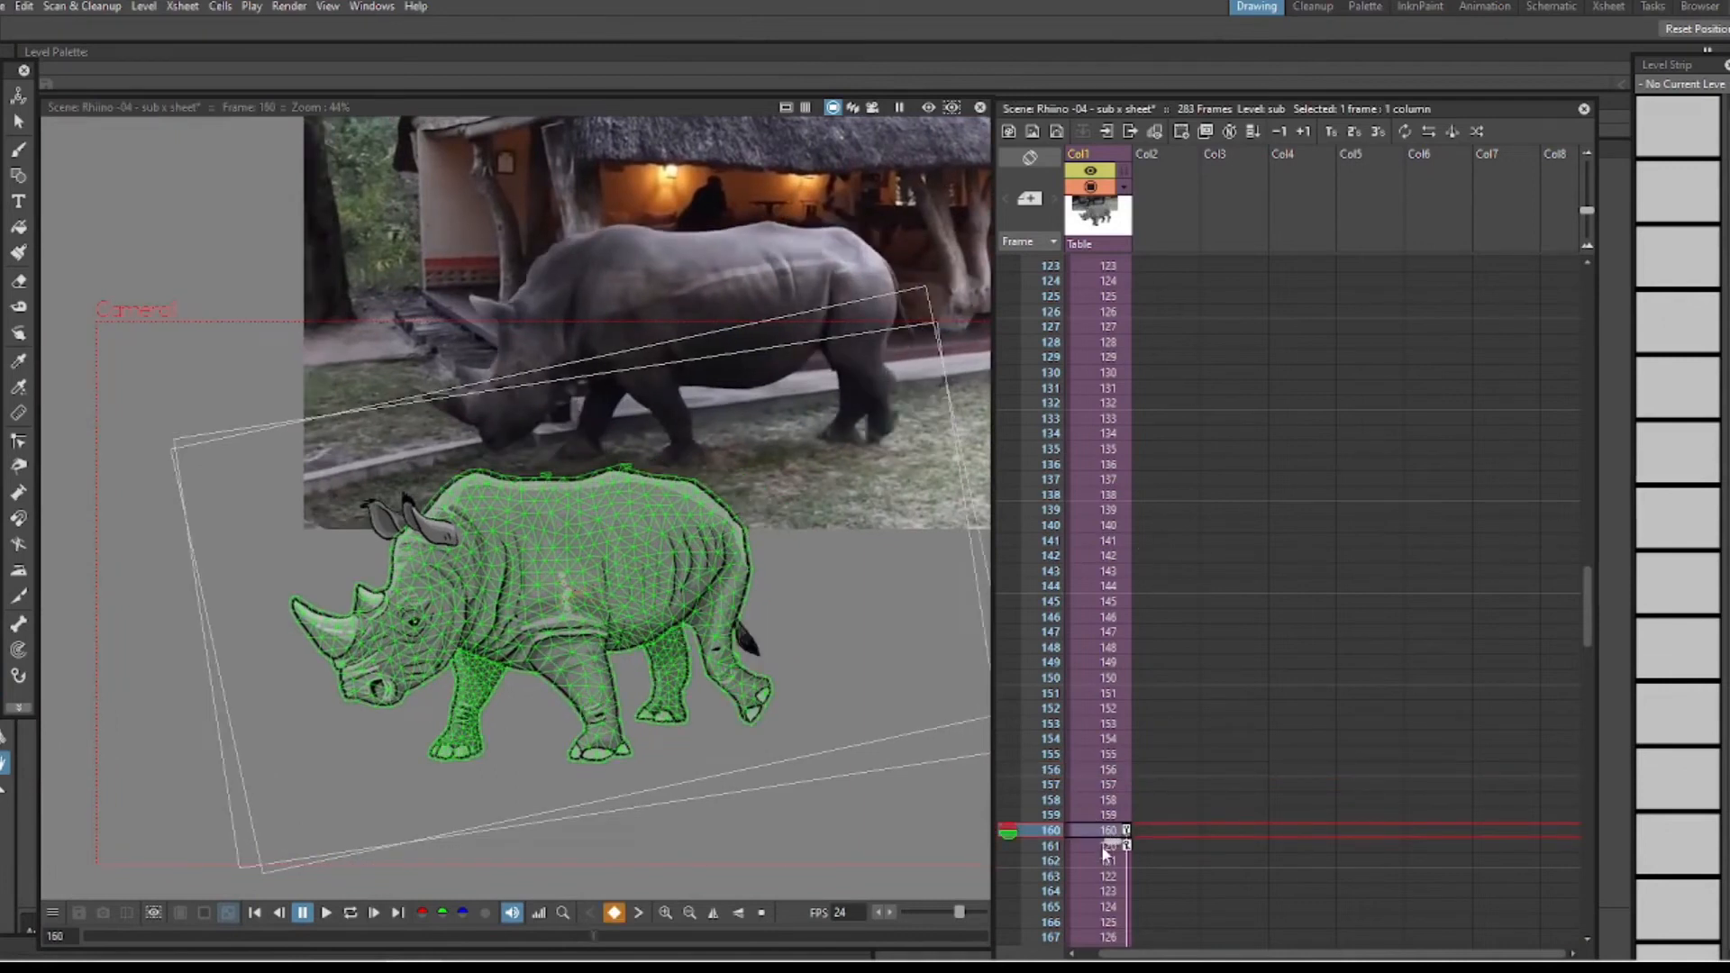
pyautogui.moveTo(1592, 615); pyautogui.dragTo(1561, 520)
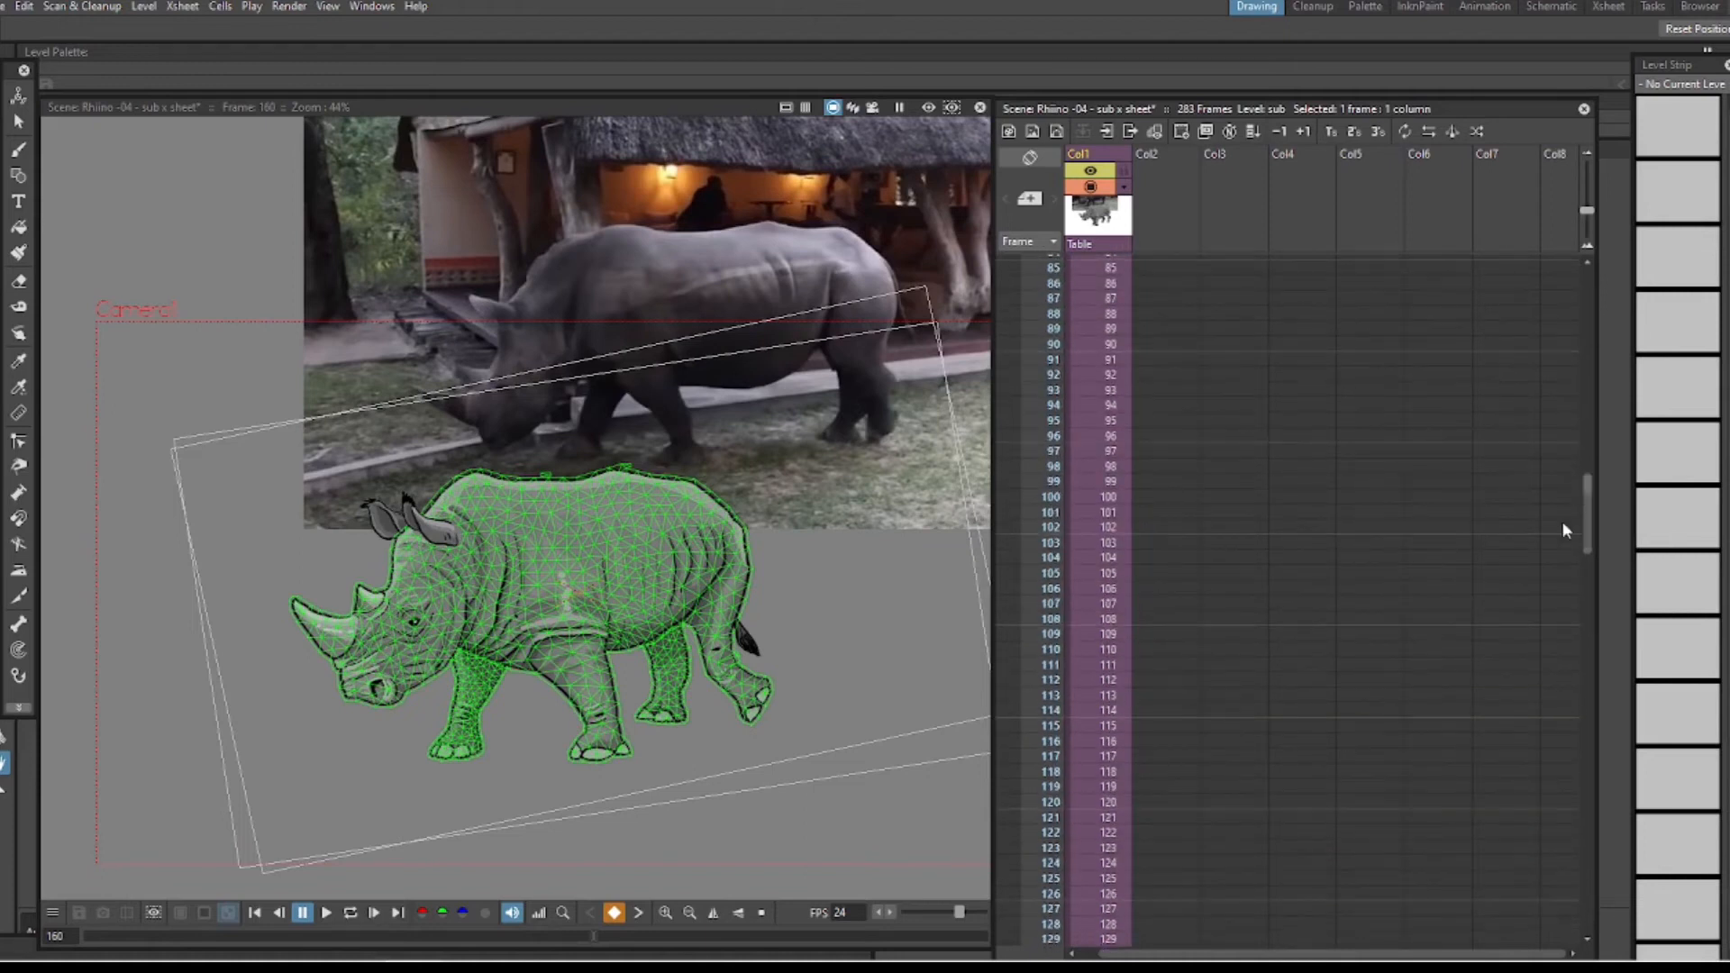
pyautogui.click(1111, 804)
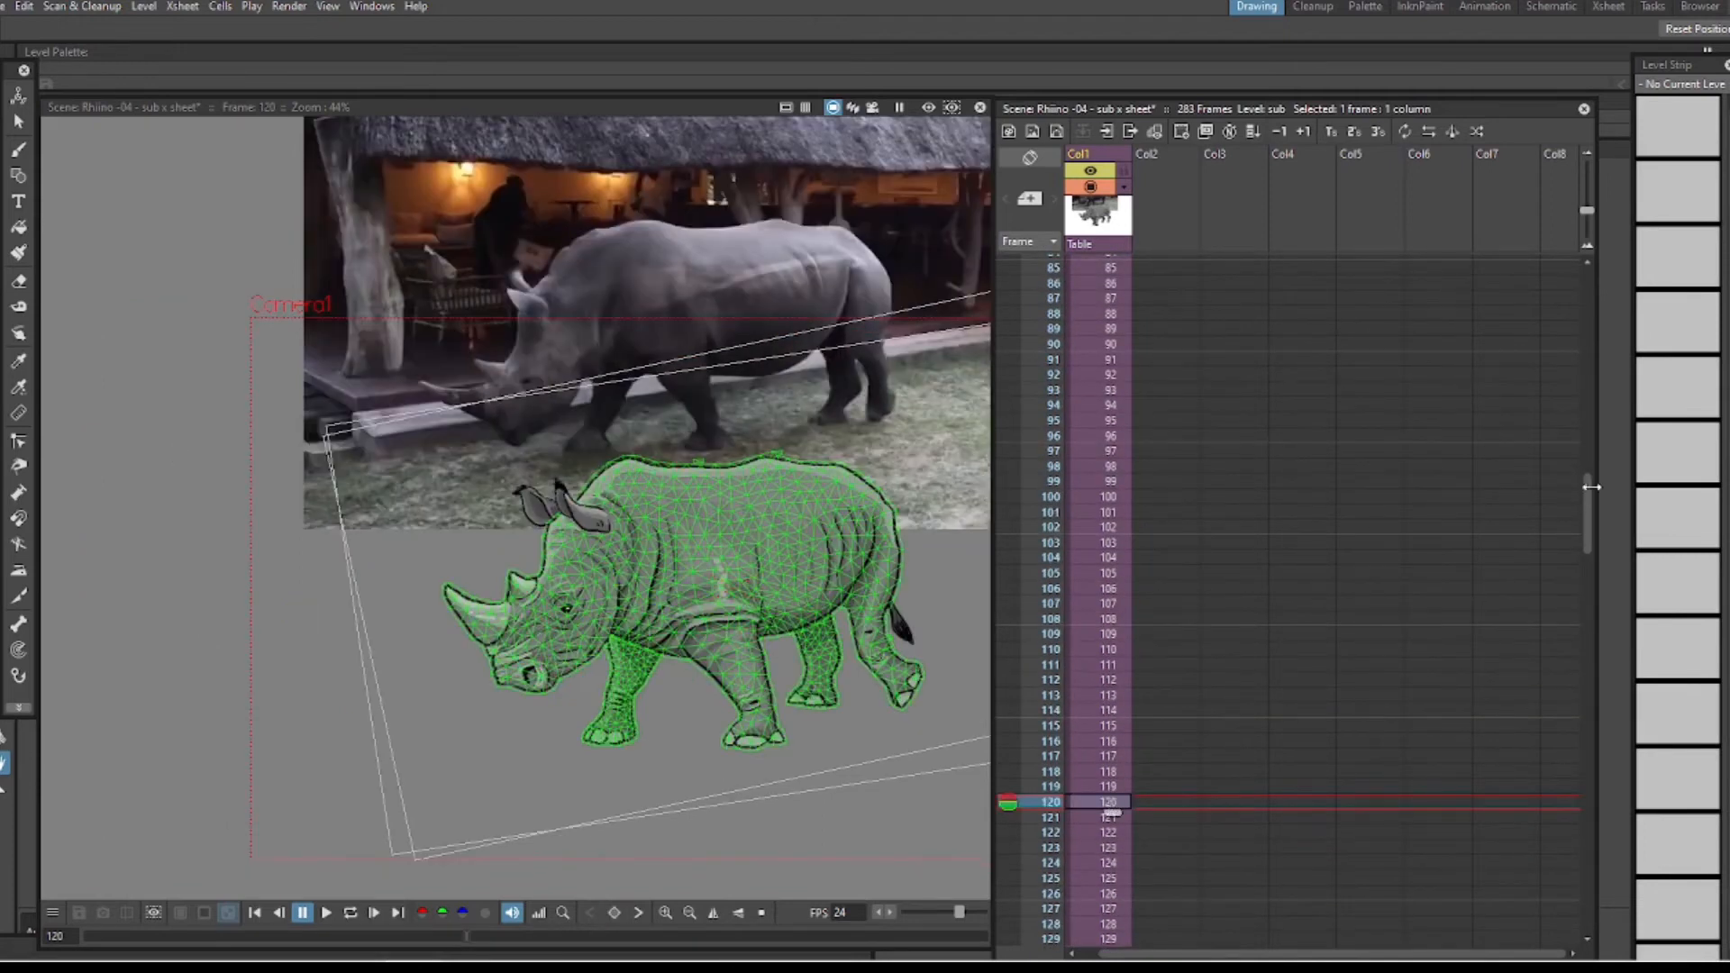
pyautogui.scroll(-10, 1143, 721)
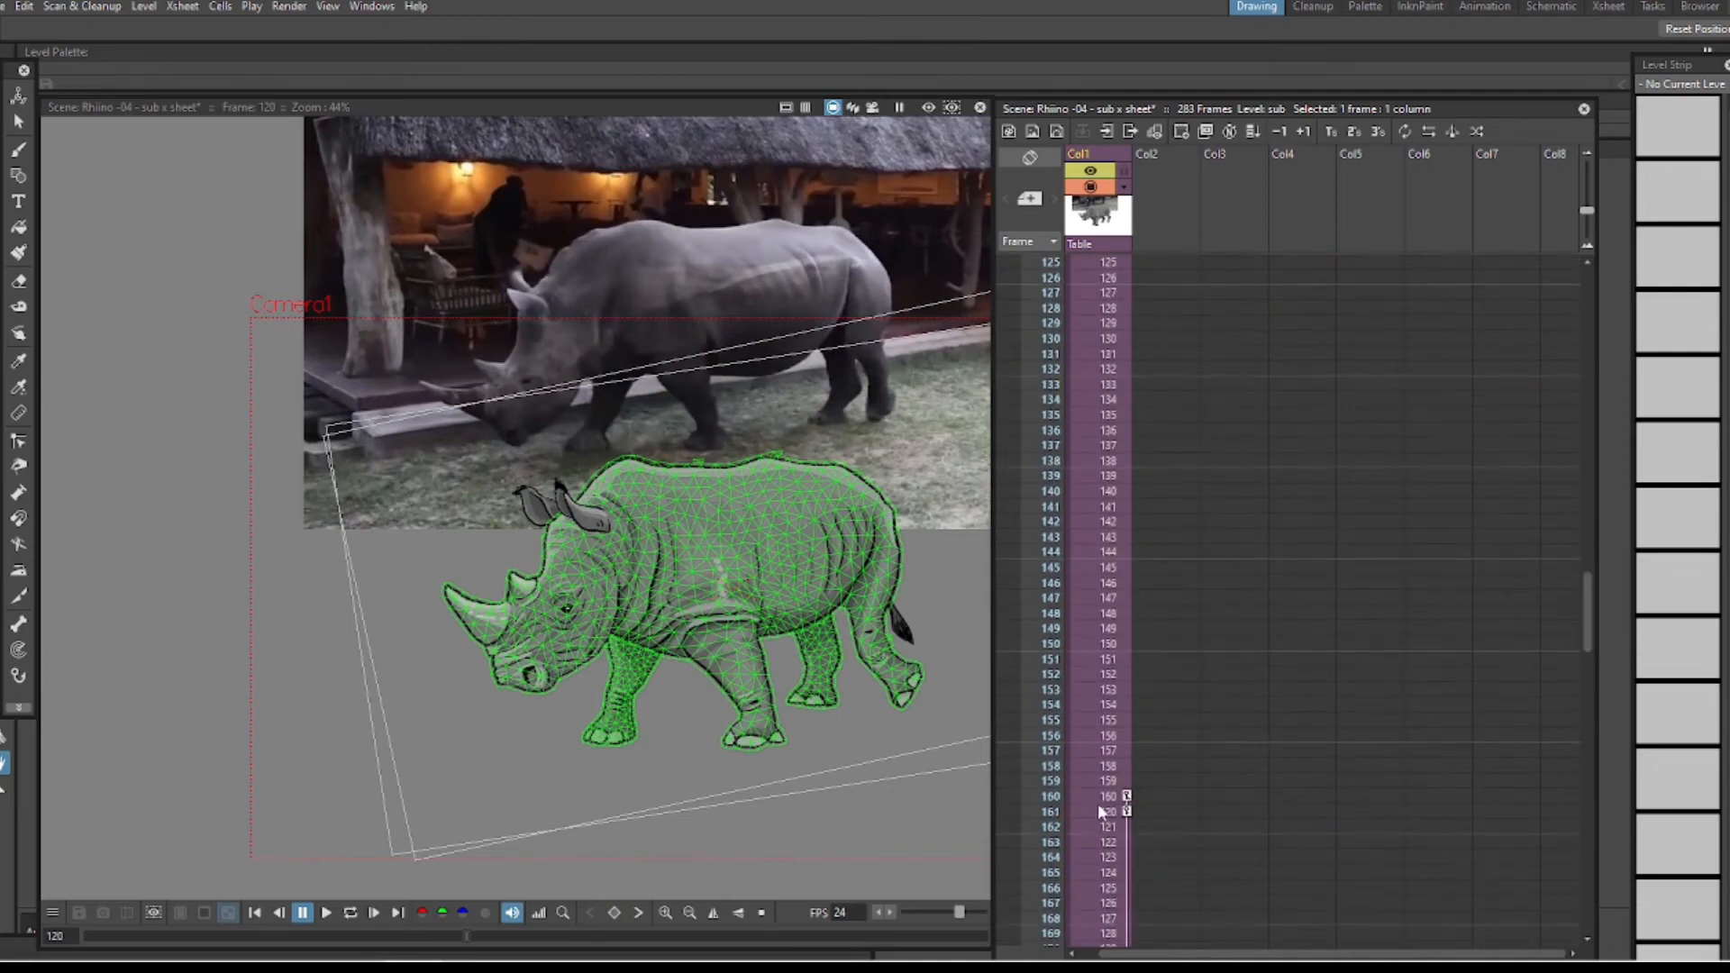
pyautogui.click(1106, 813)
# - Alternate repeatedly between frames 160 and 161 of Col1 to check the pose match where the walk cycle restarts
pyautogui.moveTo(1590, 617); pyautogui.dragTo(1593, 669)
pyautogui.click(1123, 462)
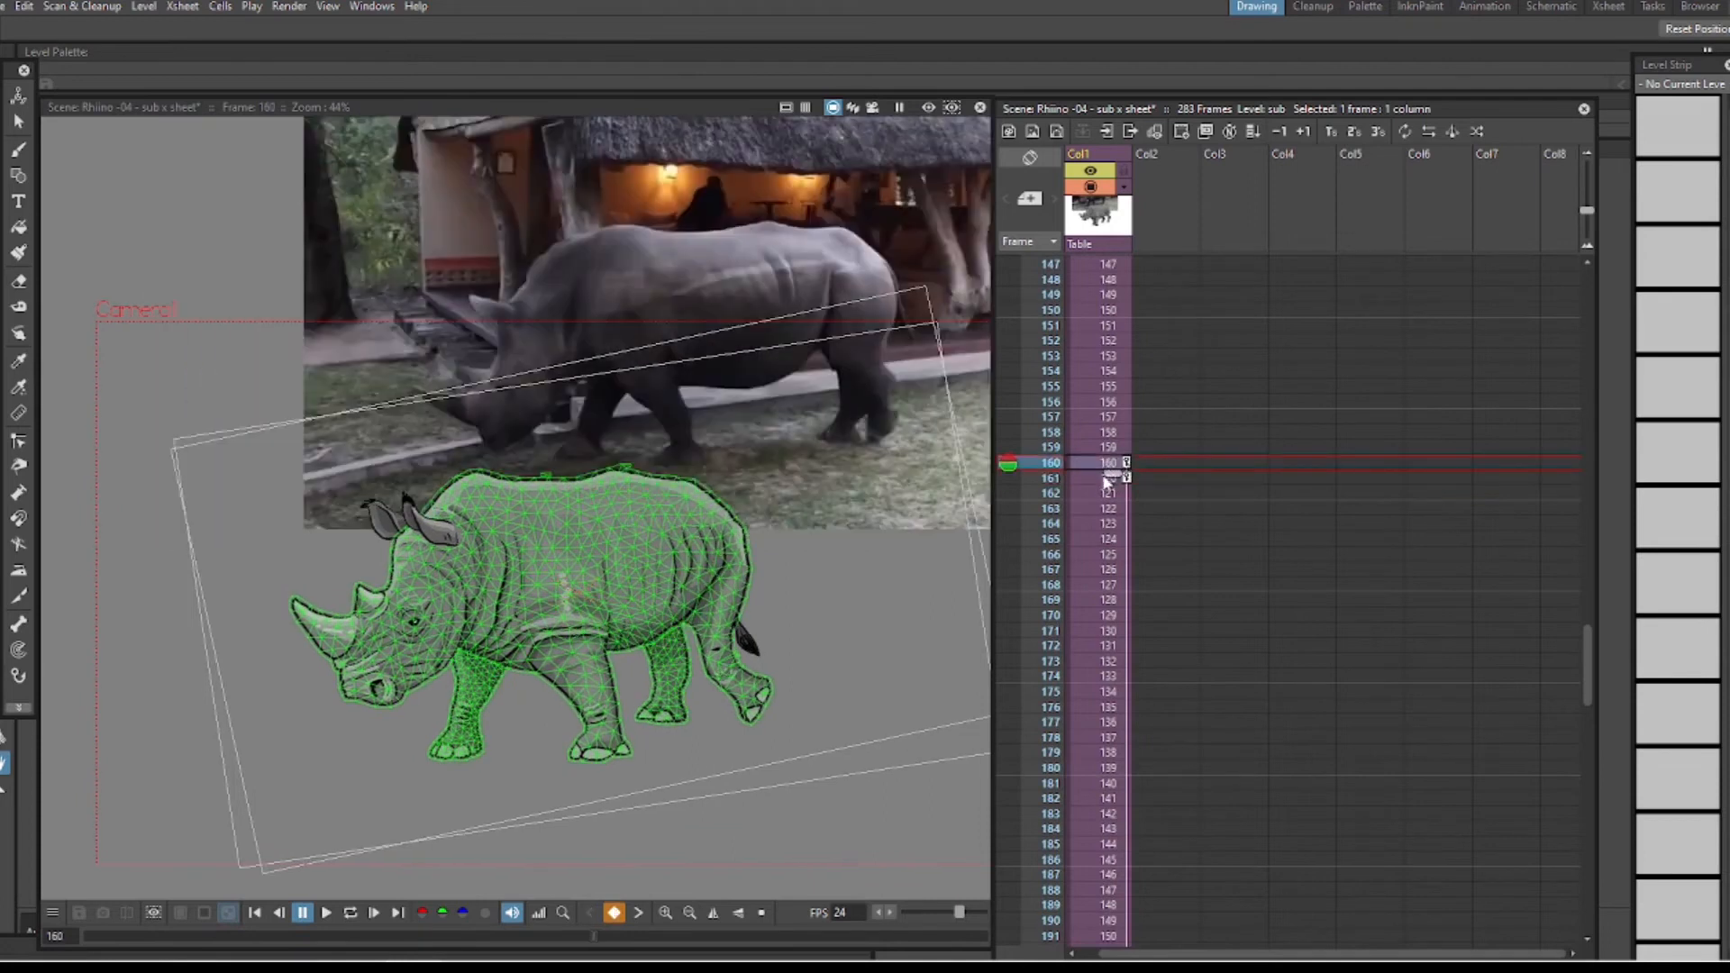
pyautogui.click(1098, 481)
pyautogui.click(1101, 464)
pyautogui.click(1099, 479)
pyautogui.keyDown('shift'); pyautogui.click(1101, 463); pyautogui.keyUp('shift')
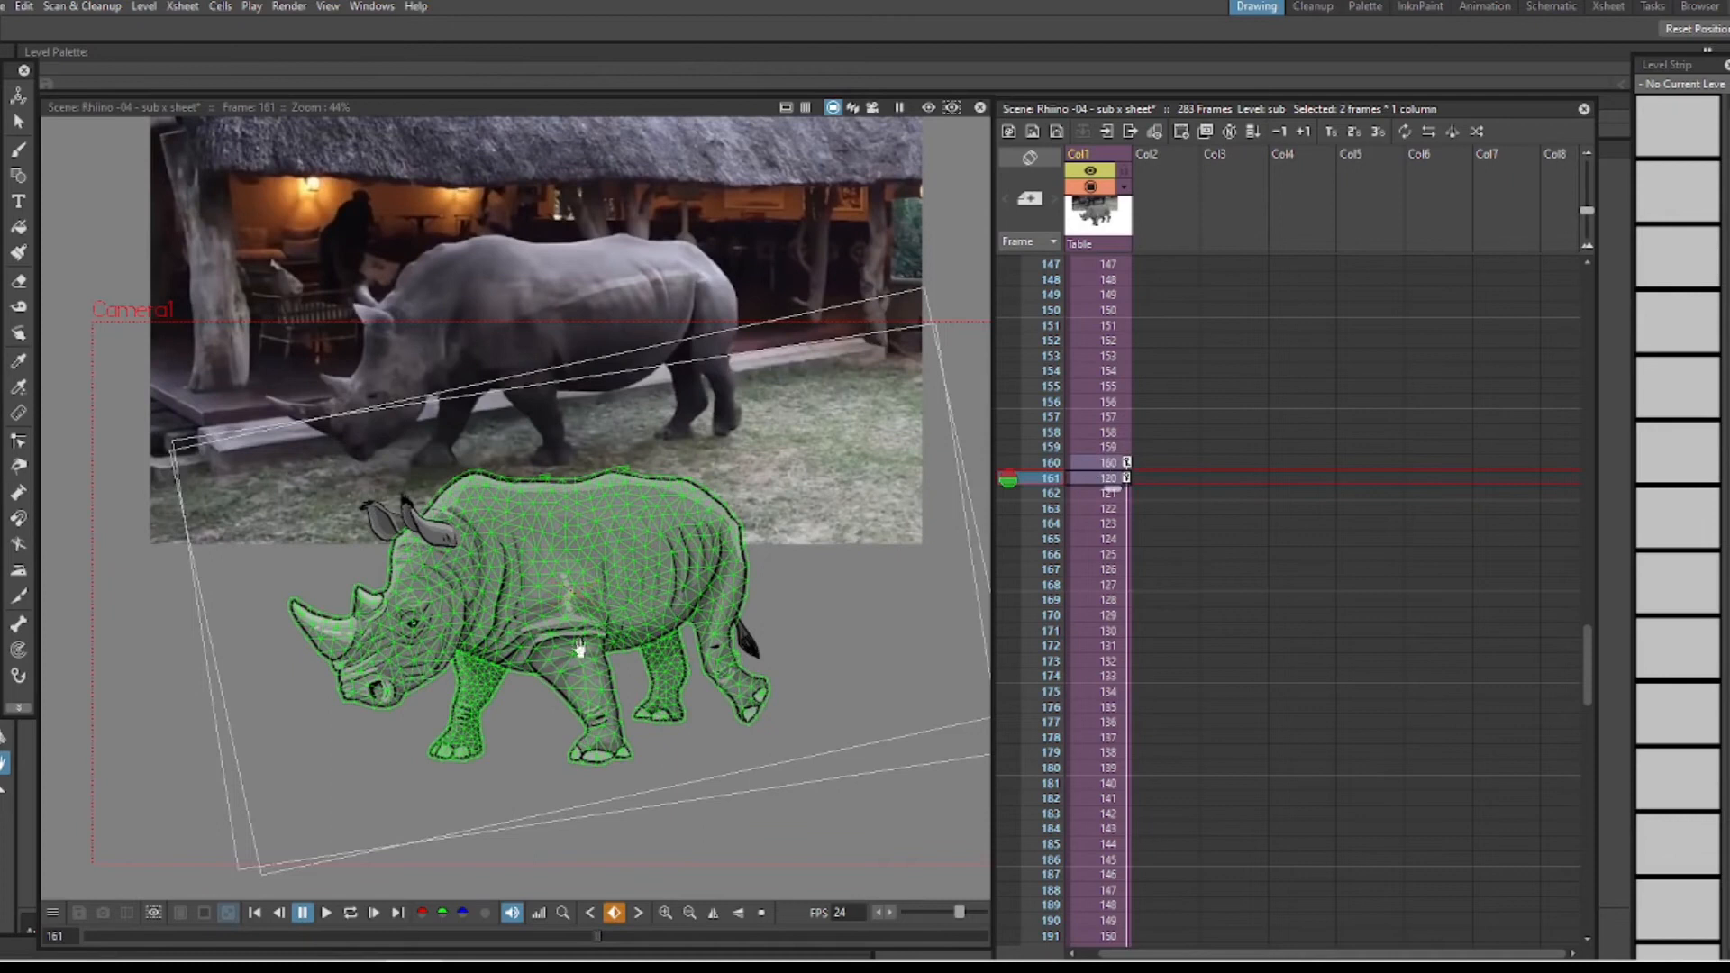
pyautogui.click(1107, 464)
pyautogui.click(1086, 478)
pyautogui.click(1105, 464)
pyautogui.click(1100, 480)
pyautogui.click(1096, 467)
pyautogui.click(1096, 476)
pyautogui.click(1096, 463)
pyautogui.click(1096, 476)
# - Examine Col1's repeated cycle cells down to frame 283 and scrub the scene back to frame 96
pyautogui.scroll(-1, 1584, 669)
pyautogui.scroll(-3, 1586, 673)
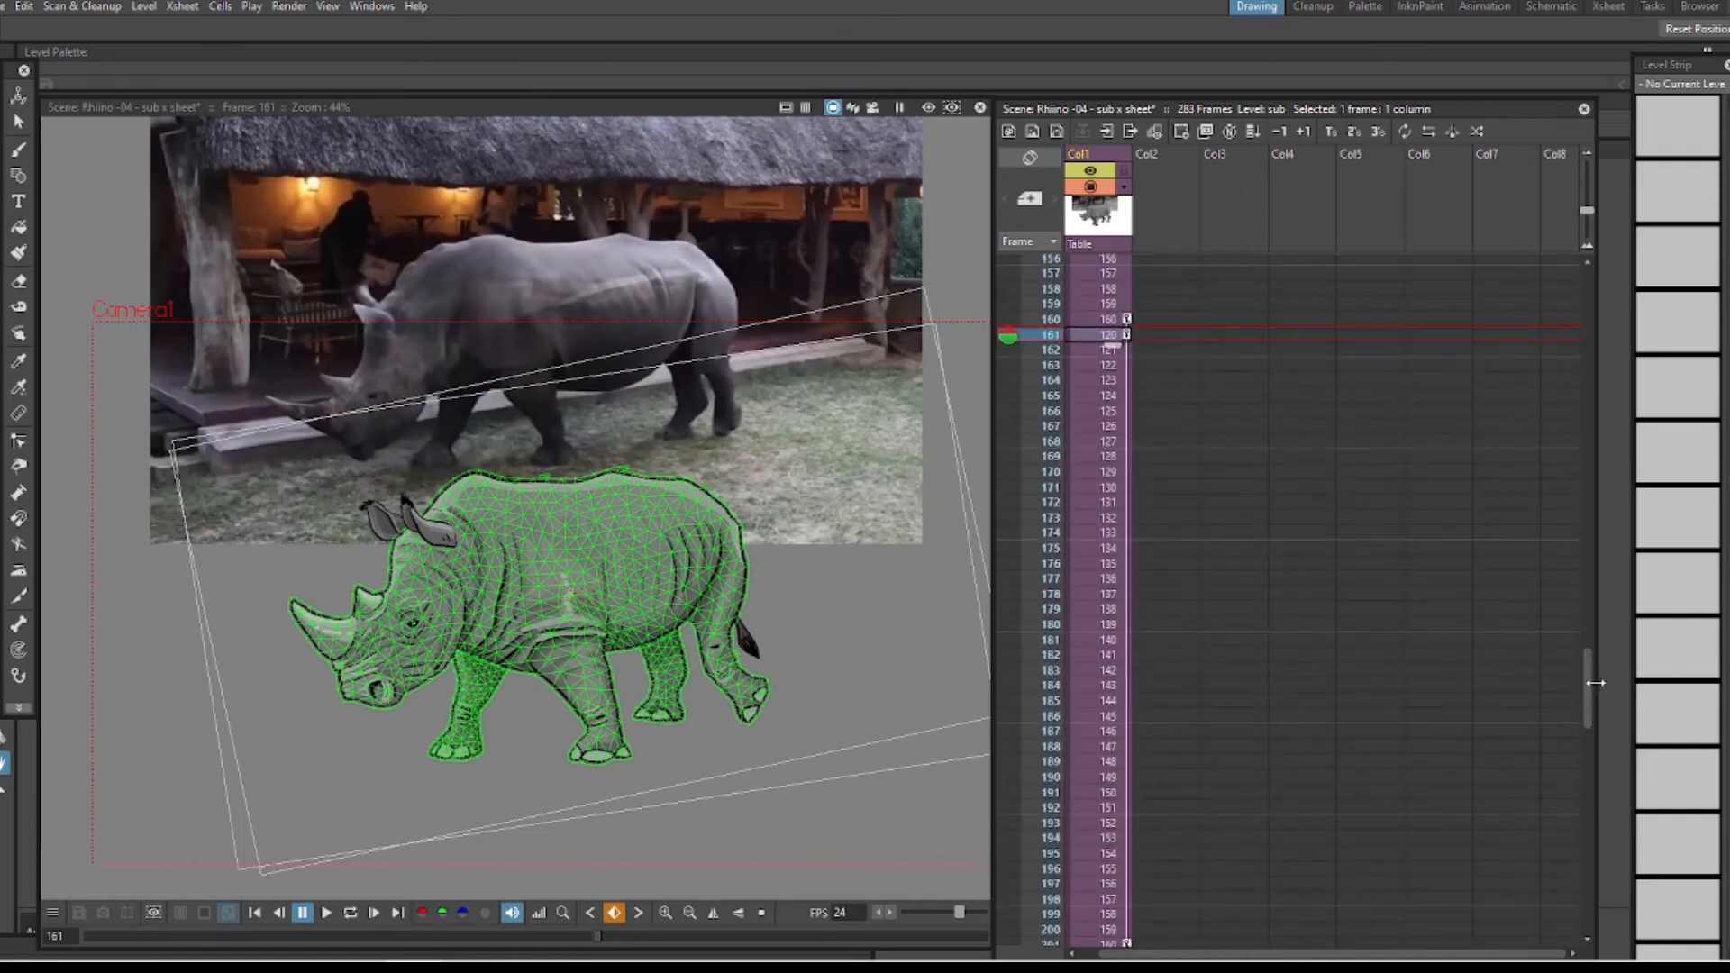
pyautogui.moveTo(1587, 689); pyautogui.dragTo(1590, 891)
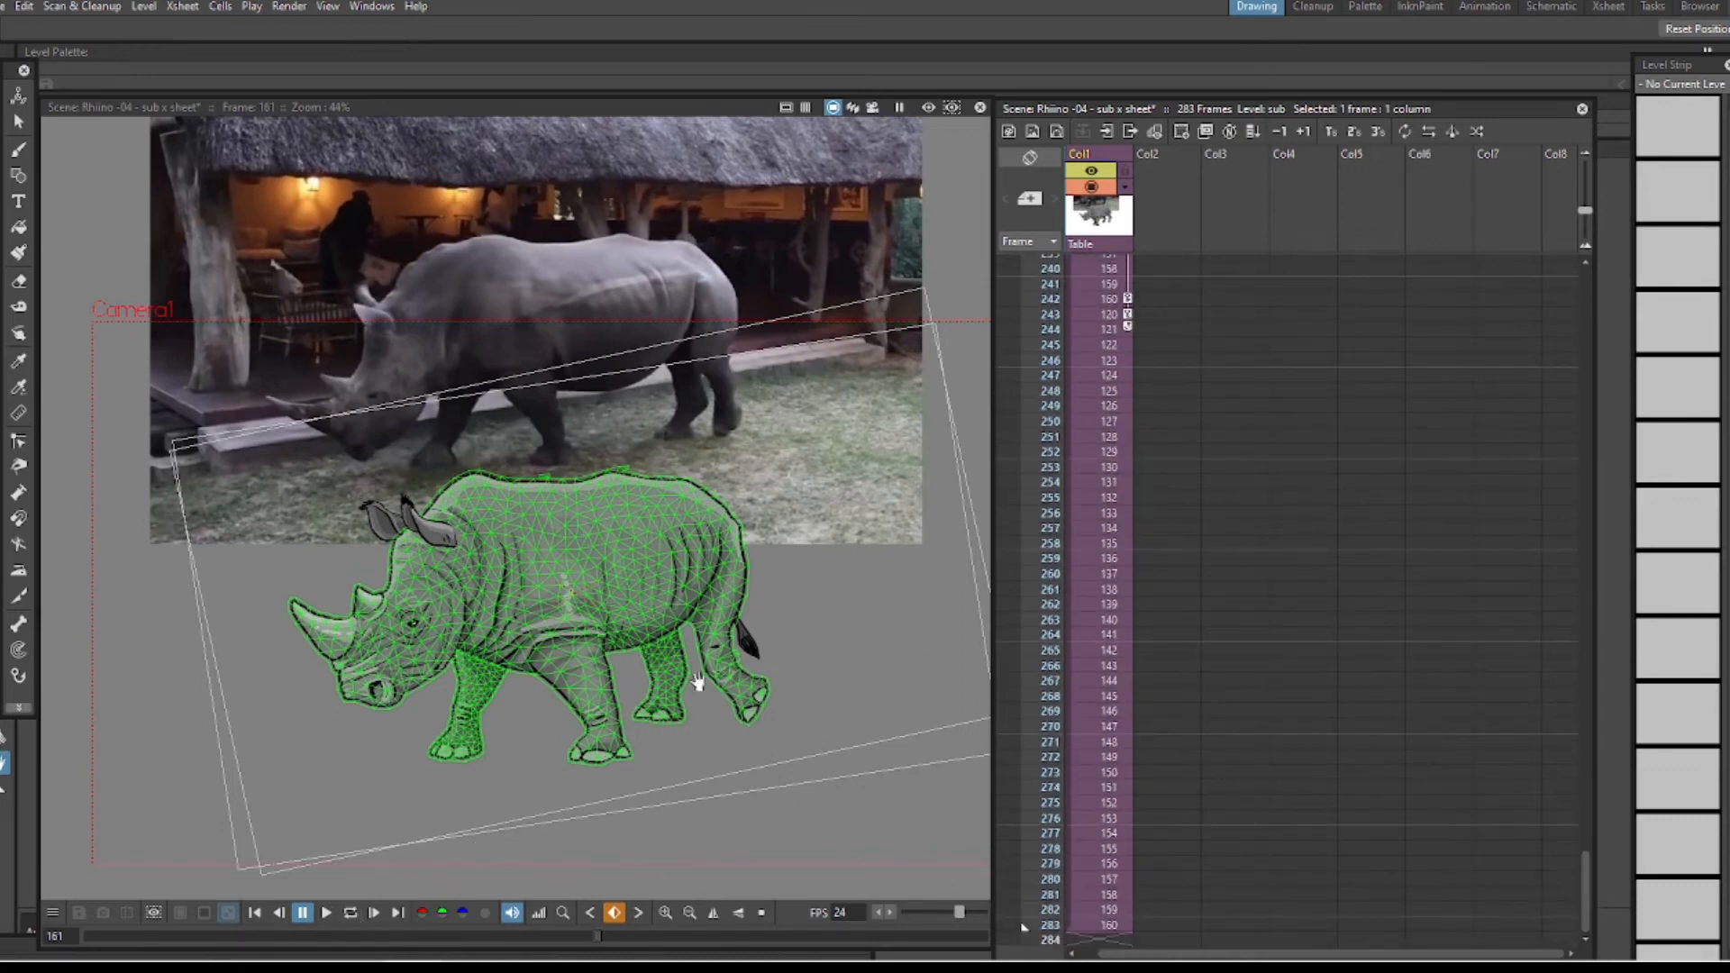
pyautogui.scroll(-2, 698, 682)
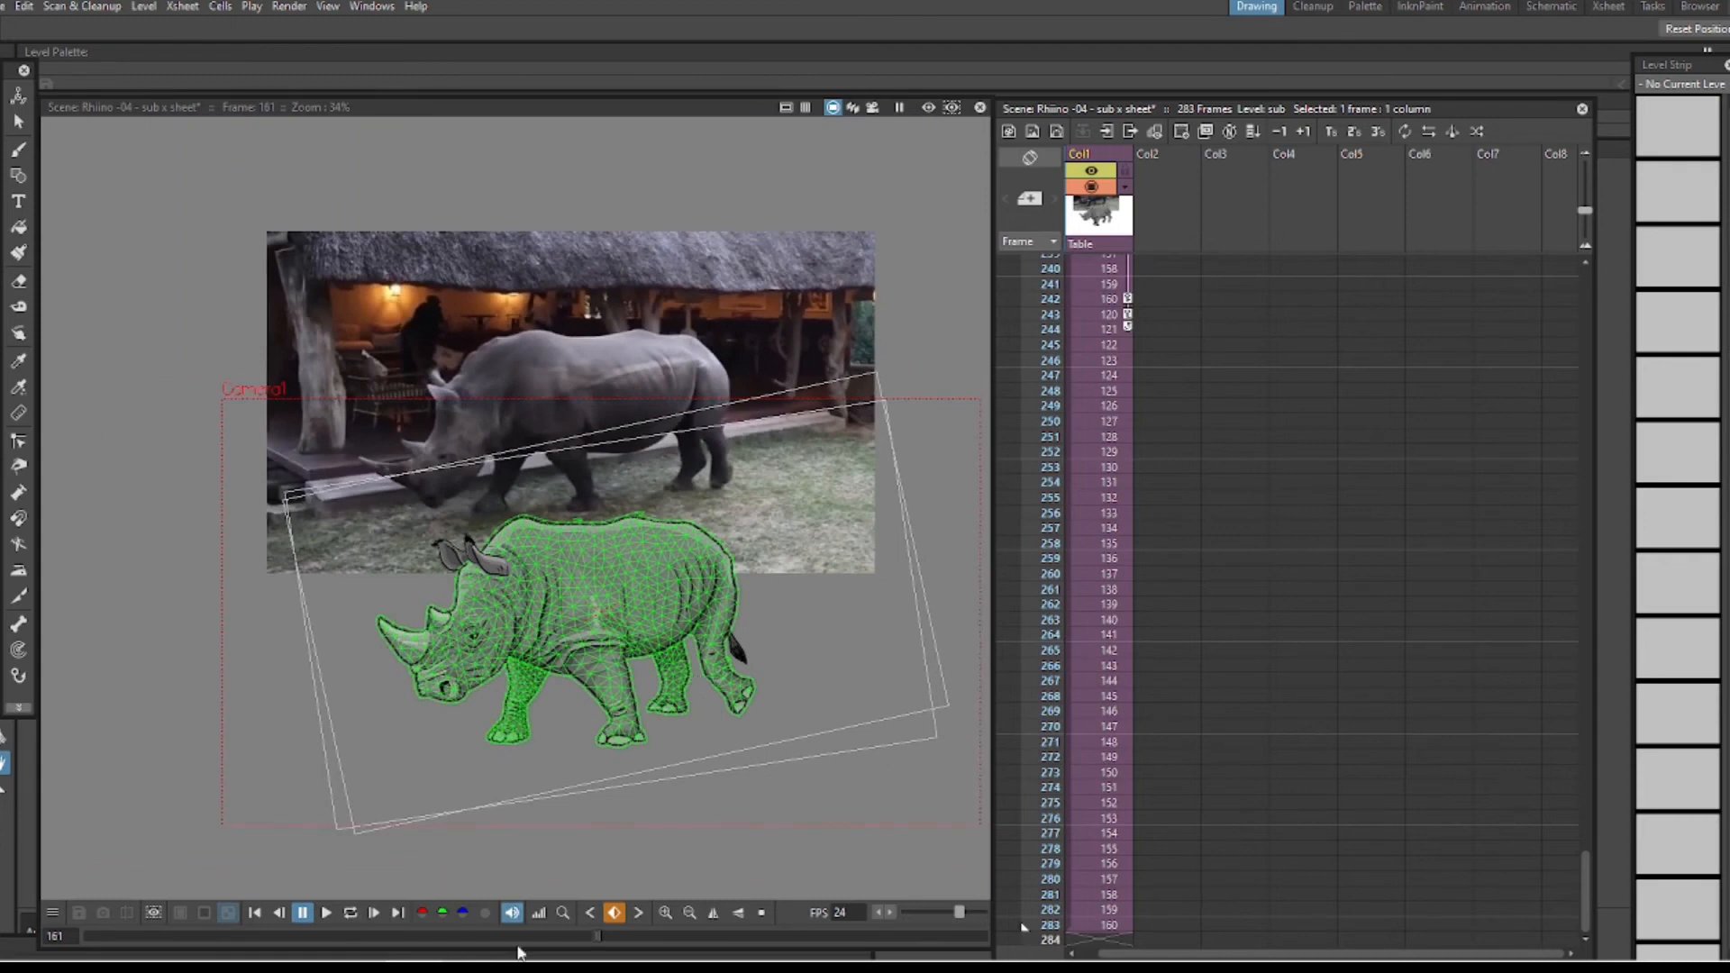
pyautogui.moveTo(597, 937)
pyautogui.mouseDown()
pyautogui.moveTo(170, 942)
pyautogui.moveTo(378, 937)
pyautogui.moveTo(352, 938)
pyautogui.mouseUp()
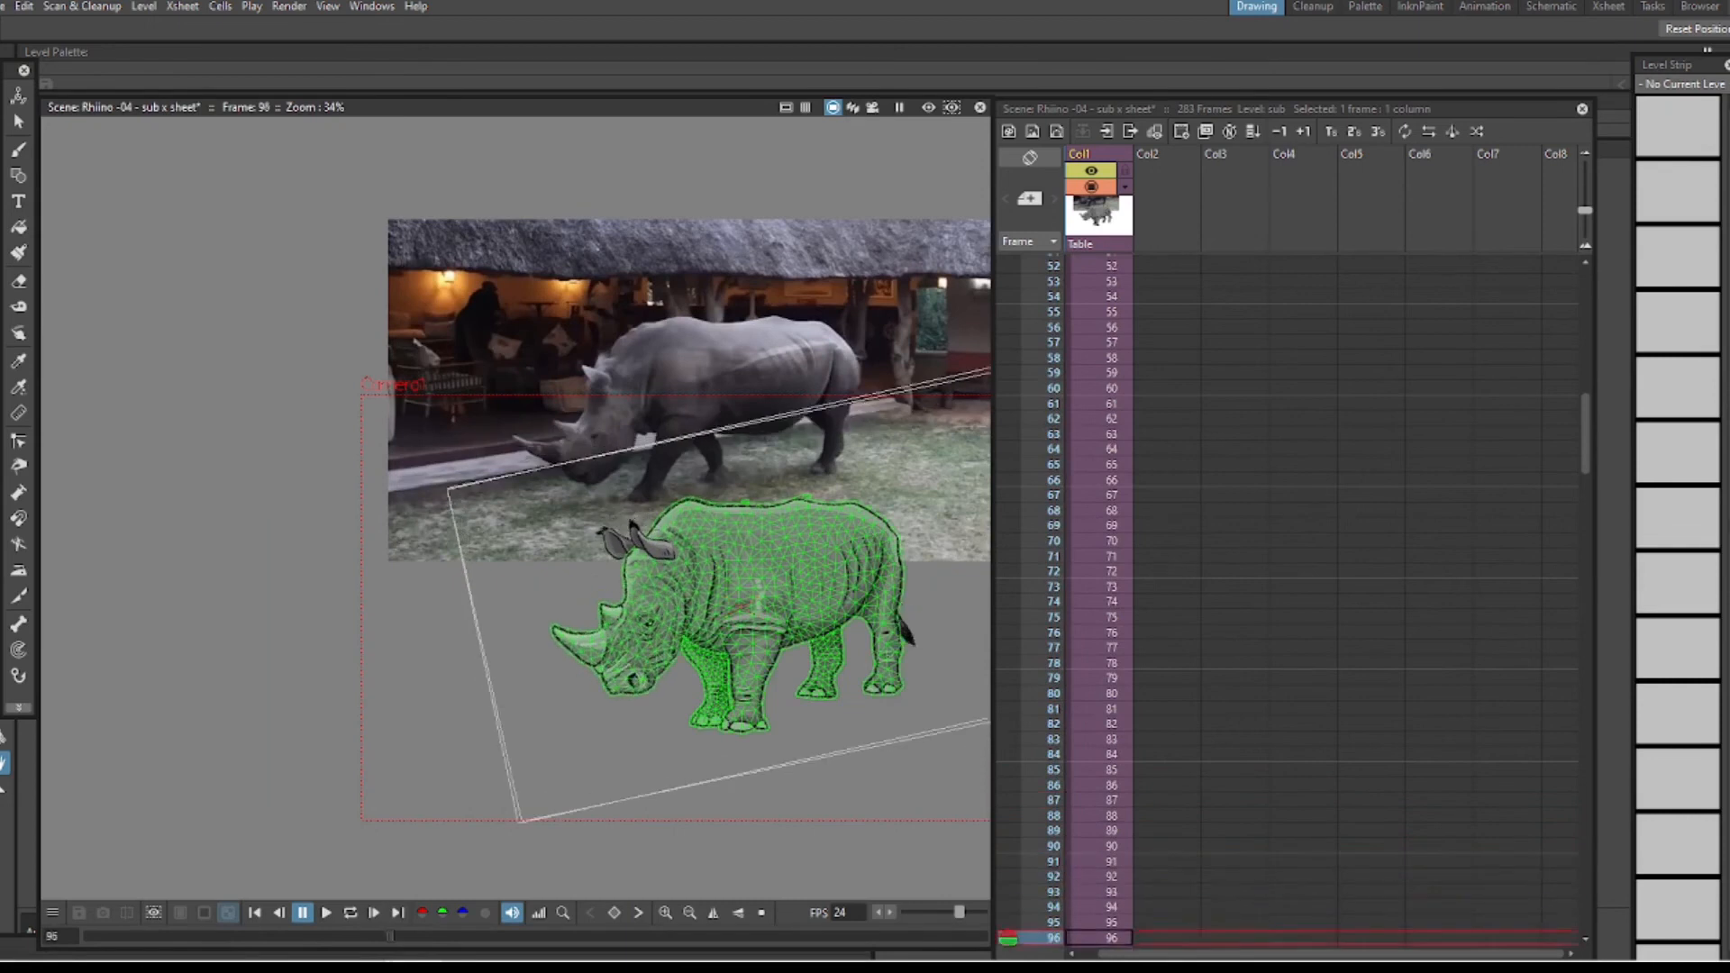